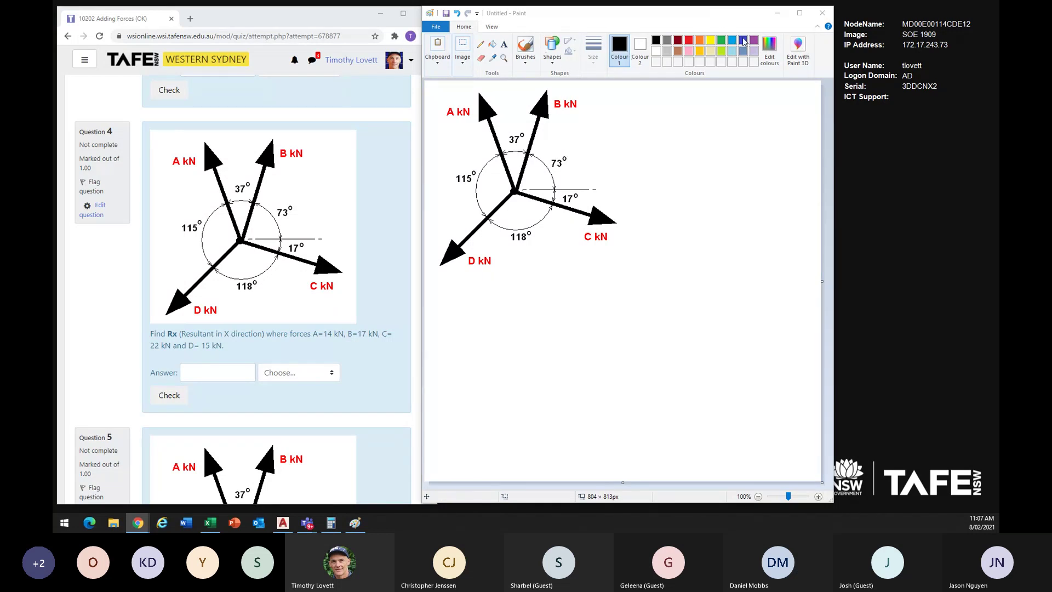
Step: With a blue brush, draw a tick beside the 73° angle
{"action": "left_click", "coordinate": [656, 41]}
{"action": "left_click", "coordinate": [525, 47]}
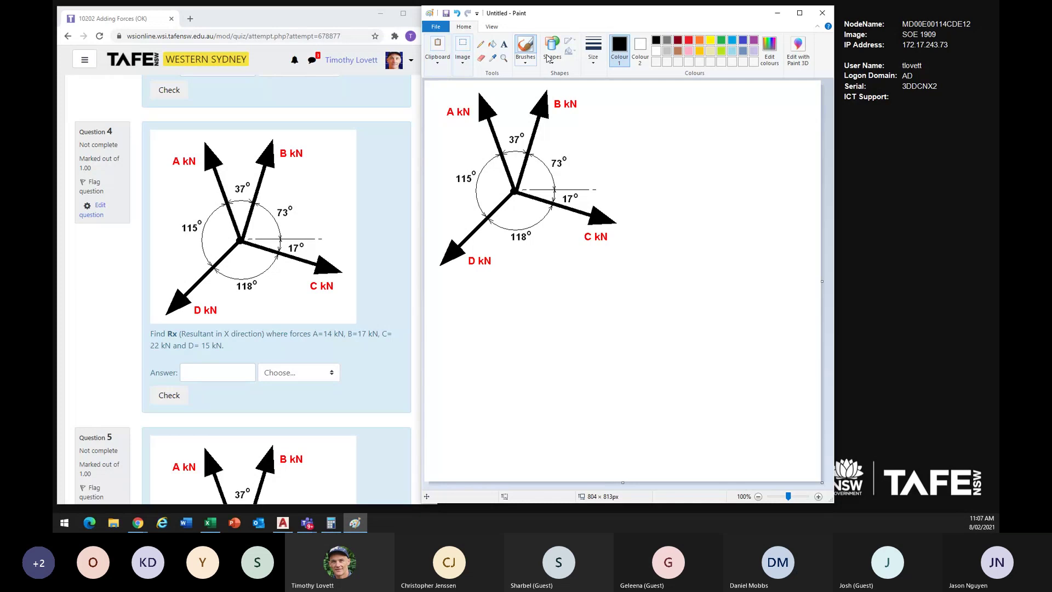
{"action": "left_click", "coordinate": [743, 41]}
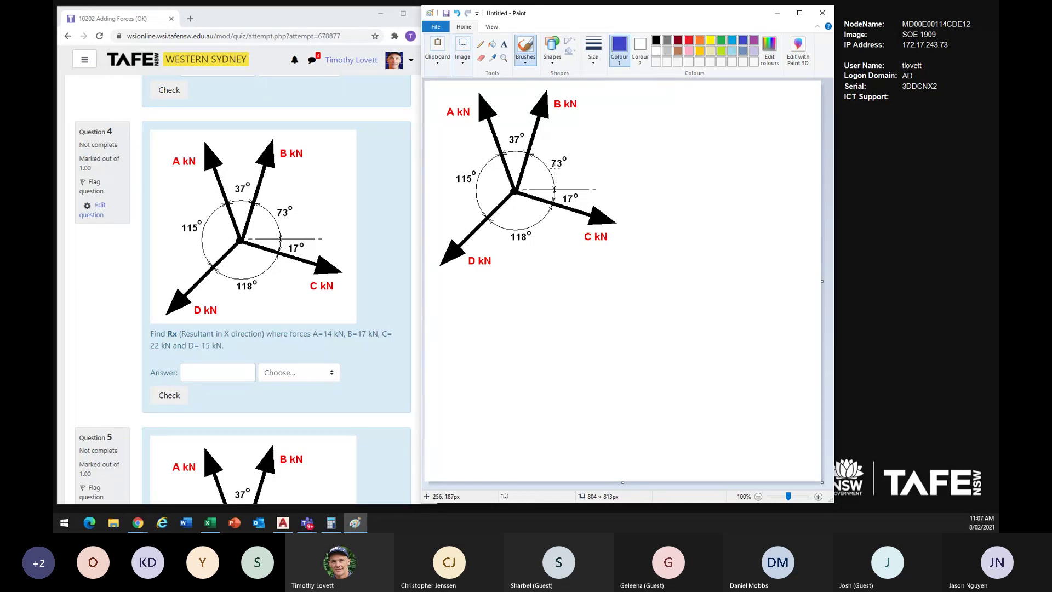
{"action": "left_click_drag", "start_coordinate": [571, 162], "coordinate": [585, 153]}
Step: Extend the dashed reference line rightwards and sketch blue angle arcs from it toward 115°
{"action": "left_click_drag", "start_coordinate": [602, 188], "coordinate": [660, 184]}
{"action": "mouse_move", "coordinate": [540, 187]}
{"action": "left_mouse_down"}
{"action": "mouse_move", "coordinate": [509, 158]}
{"action": "mouse_move", "coordinate": [545, 168]}
{"action": "left_mouse_up"}
{"action": "left_click_drag", "start_coordinate": [536, 192], "coordinate": [493, 204]}
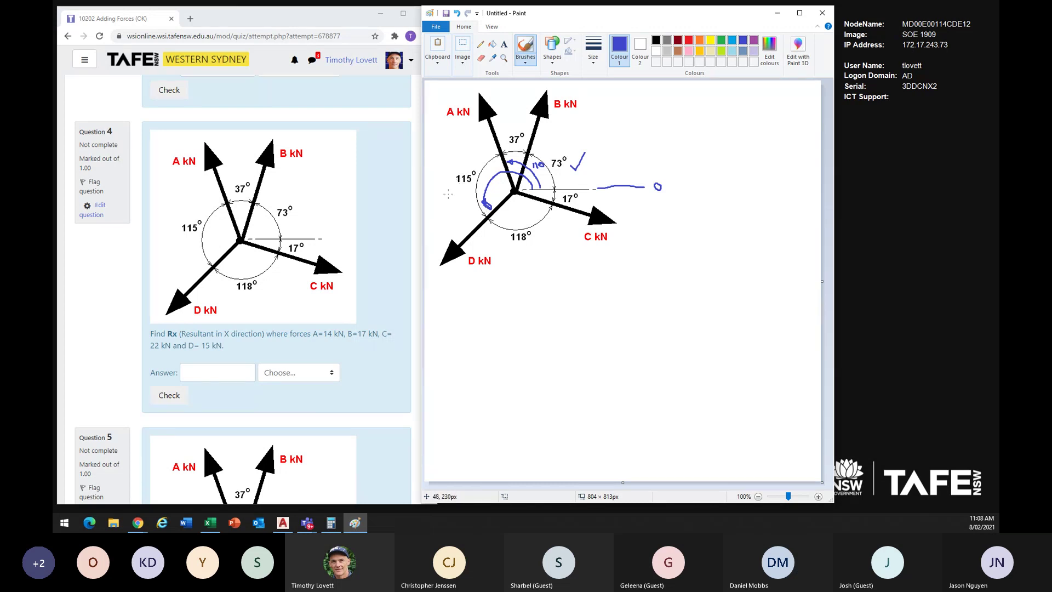
Step: Sketch blue arcs around the diagram's centre and write the 225° and 343° labels
{"action": "left_click_drag", "start_coordinate": [448, 193], "coordinate": [469, 198]}
{"action": "left_click_drag", "start_coordinate": [525, 189], "coordinate": [527, 200]}
{"action": "mouse_move", "coordinate": [523, 214]}
{"action": "left_mouse_down"}
{"action": "mouse_move", "coordinate": [518, 221]}
{"action": "mouse_move", "coordinate": [534, 222]}
{"action": "mouse_move", "coordinate": [541, 211]}
{"action": "left_mouse_up"}
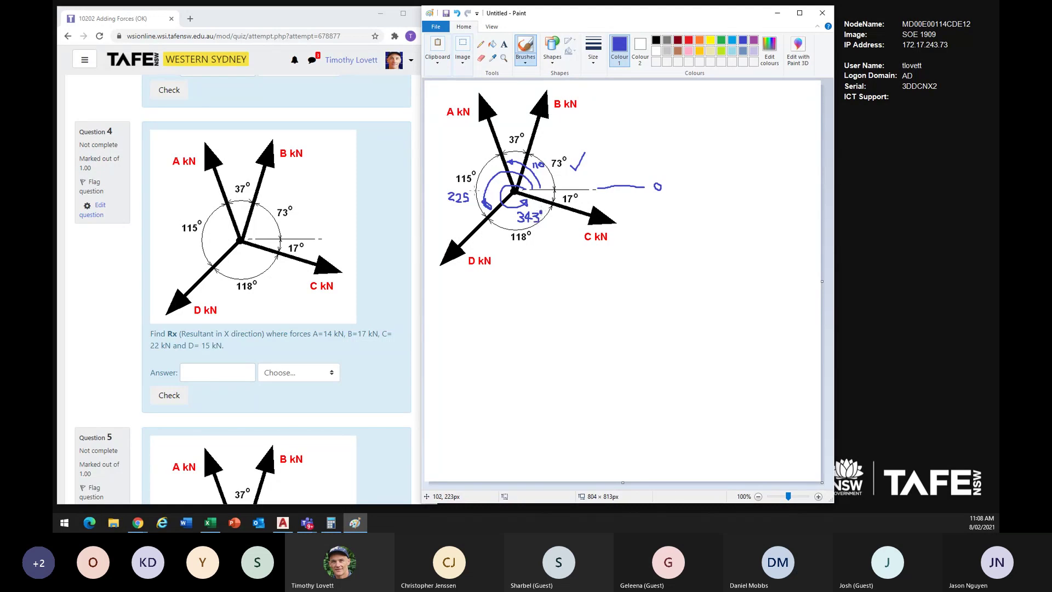
{"action": "left_click_drag", "start_coordinate": [471, 189], "coordinate": [472, 191]}
Step: Add a text box below the diagram reading Fx = F cos(x) at font size 18
{"action": "left_click", "coordinate": [505, 49]}
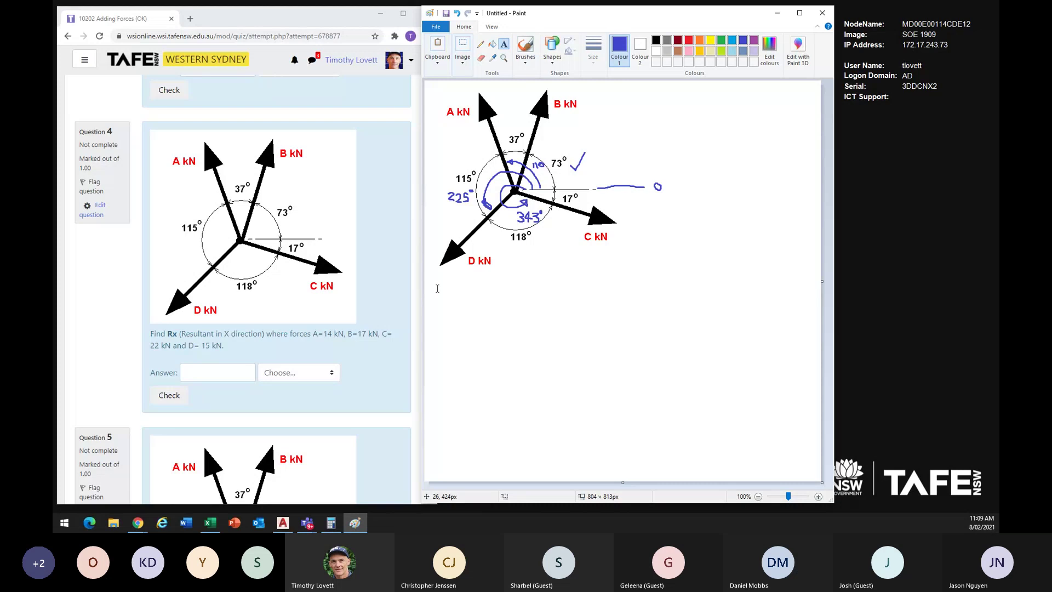
{"action": "left_click_drag", "start_coordinate": [437, 287], "coordinate": [659, 349]}
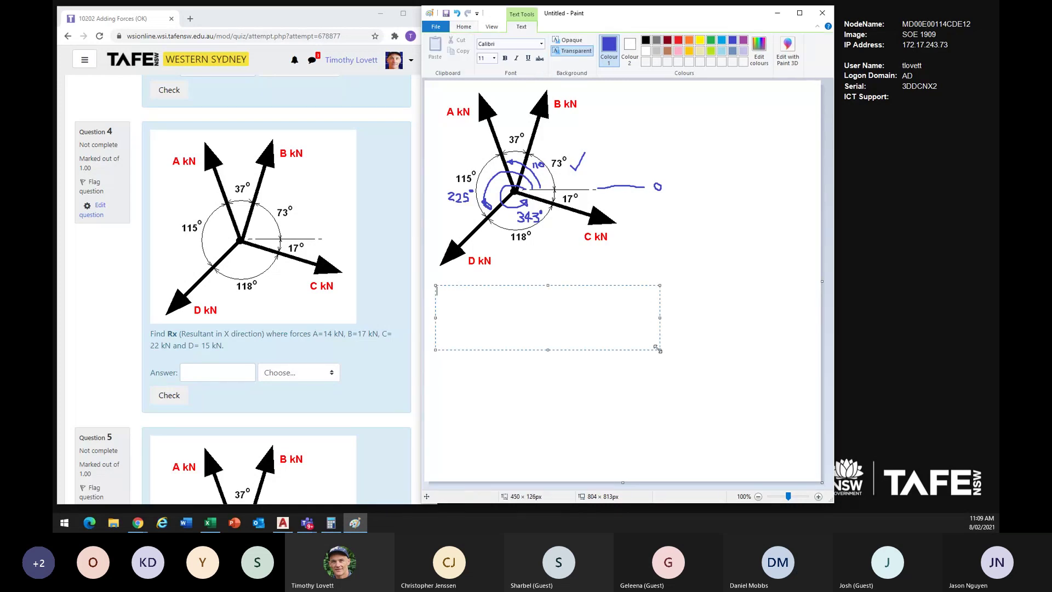
{"action": "type", "text": "Fx"}
{"action": "type", "text": " = F"}
{"action": "type", "text": " cos(c"}
{"action": "key", "text": "BackSpace"}
{"action": "type", "text": "x)"}
{"action": "left_click_drag", "start_coordinate": [437, 291], "coordinate": [475, 291]}
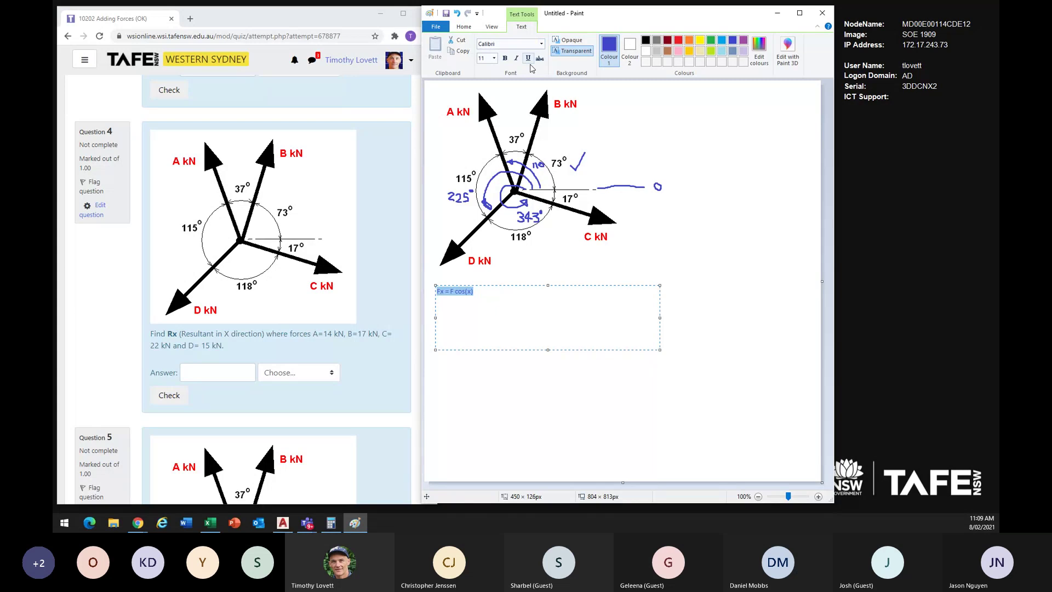
{"action": "left_click", "coordinate": [494, 58]}
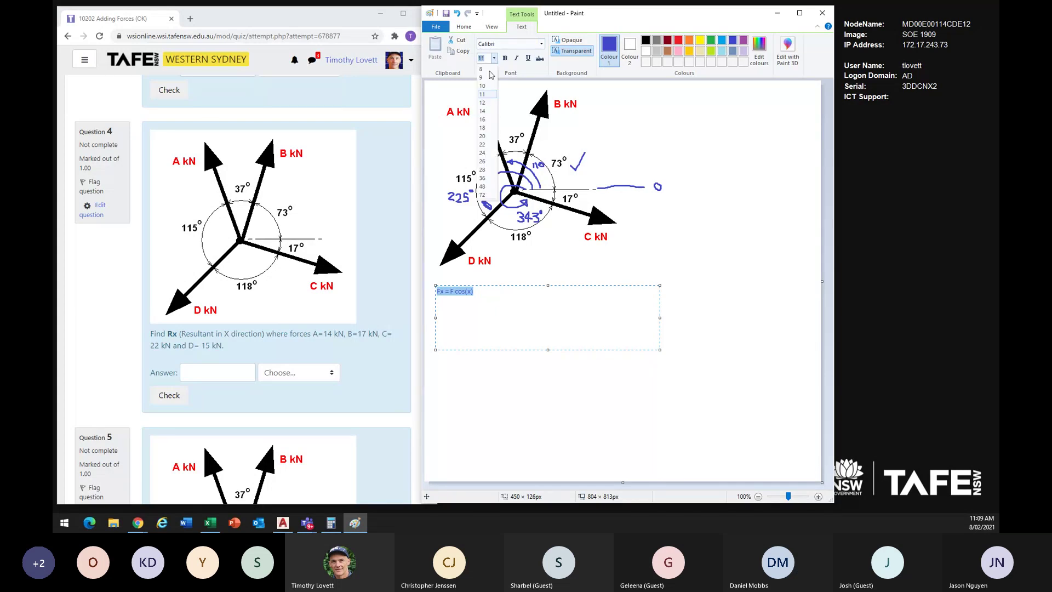
{"action": "left_click", "coordinate": [482, 128]}
{"action": "left_click", "coordinate": [503, 297]}
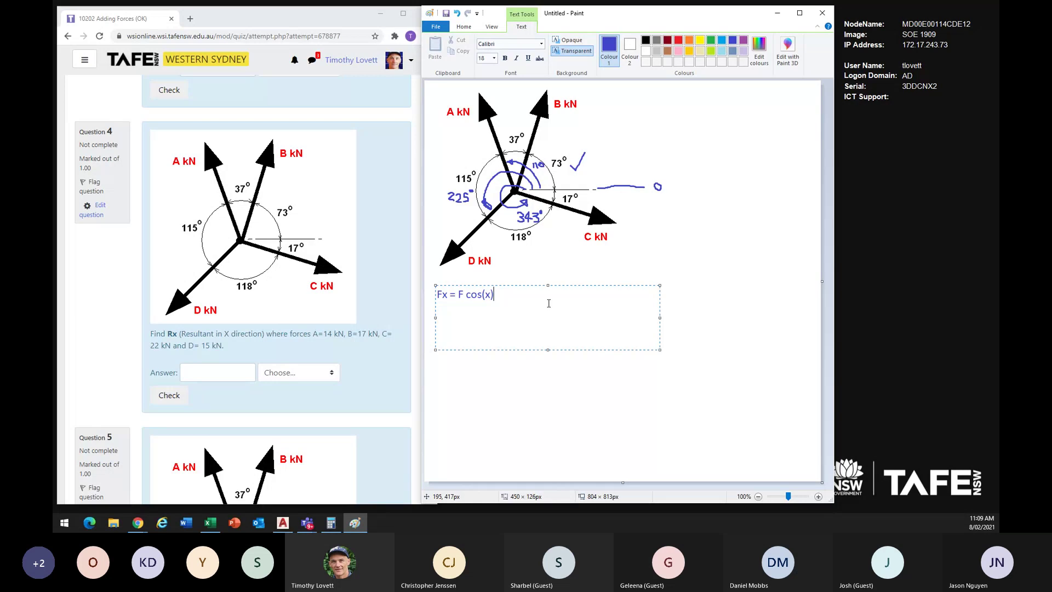
Step: Add the line Fy = F sin(a) and change the angle symbol in both formulas to a
{"action": "key", "text": "shift+Left"}
{"action": "key", "text": "shift+Left"}
{"action": "key", "text": "shift+Left"}
{"action": "key", "text": "shift+Left"}
{"action": "key", "text": "shift+Left"}
{"action": "left_click", "coordinate": [548, 303]}
{"action": "key", "text": "Return"}
{"action": "type", "text": "Fy"}
{"action": "type", "text": " ="}
{"action": "type", "text": " F "}
{"action": "type", "text": "si"}
{"action": "type", "text": "("}
{"action": "type", "text": "x"}
{"action": "type", "text": ")"}
{"action": "key", "text": "BackSpace"}
{"action": "type", "text": "a"}
{"action": "key", "text": "Delete"}
{"action": "type", "text": "a"}
{"action": "type", "text": "n"}
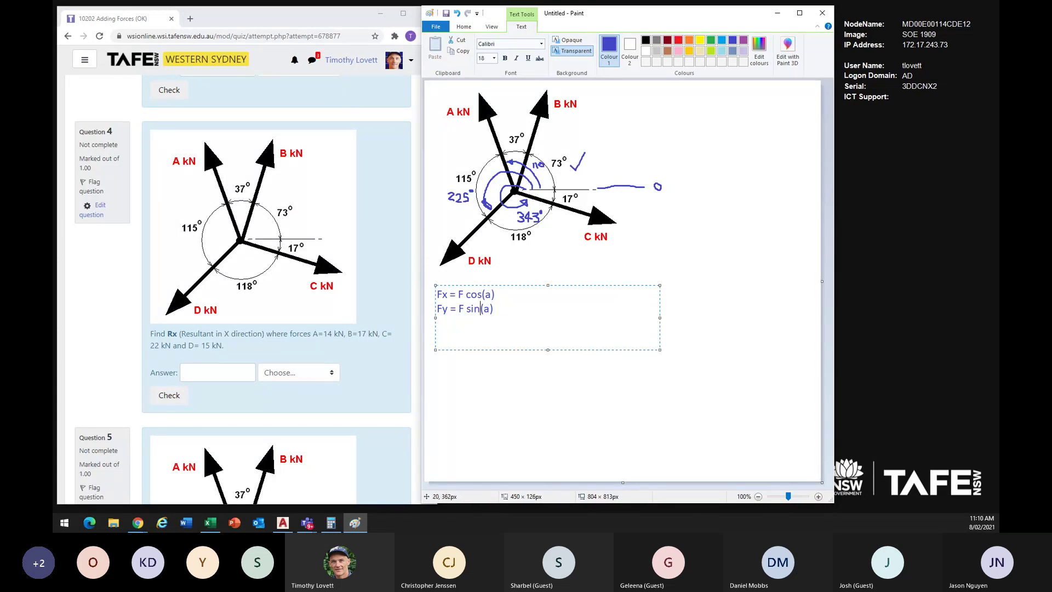
{"action": "left_click", "coordinate": [208, 523]}
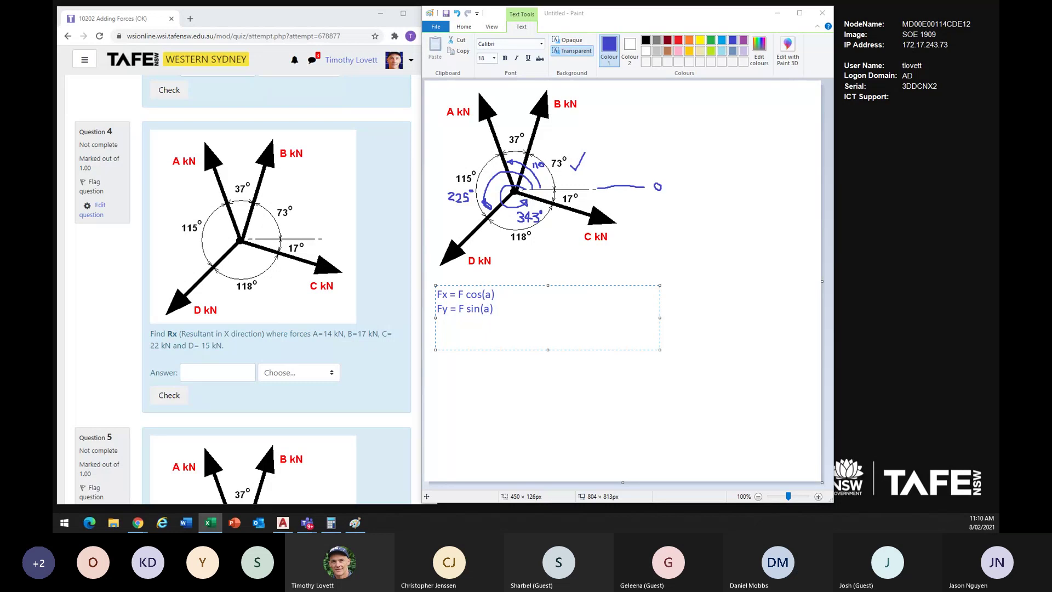
Step: Move and enlarge the new Excel window and zoom the sheet to 178%
{"action": "left_click_drag", "start_coordinate": [885, 167], "coordinate": [367, 102]}
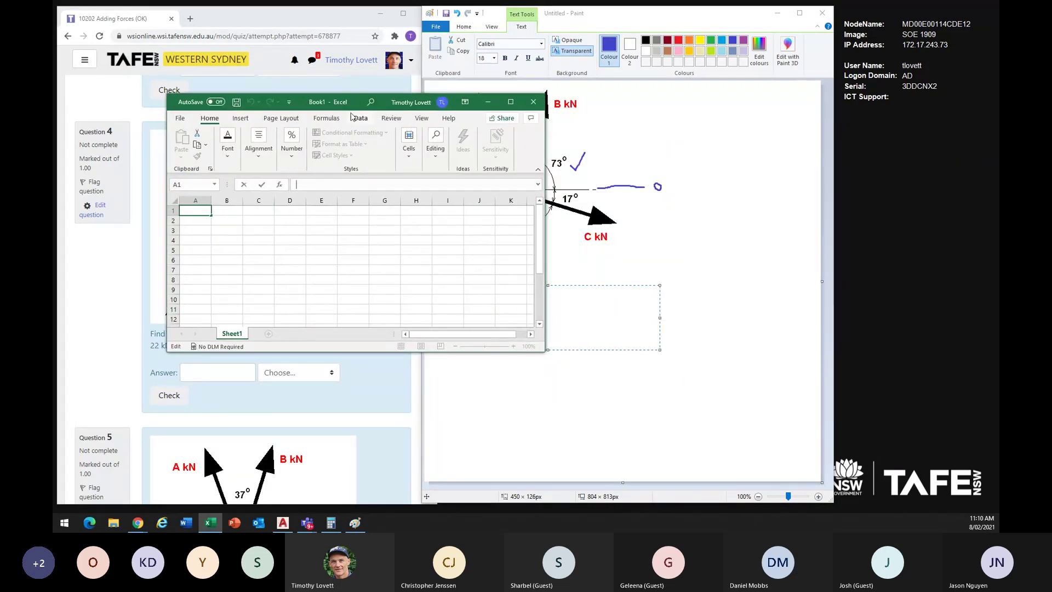
{"action": "left_click_drag", "start_coordinate": [360, 104], "coordinate": [266, 33]}
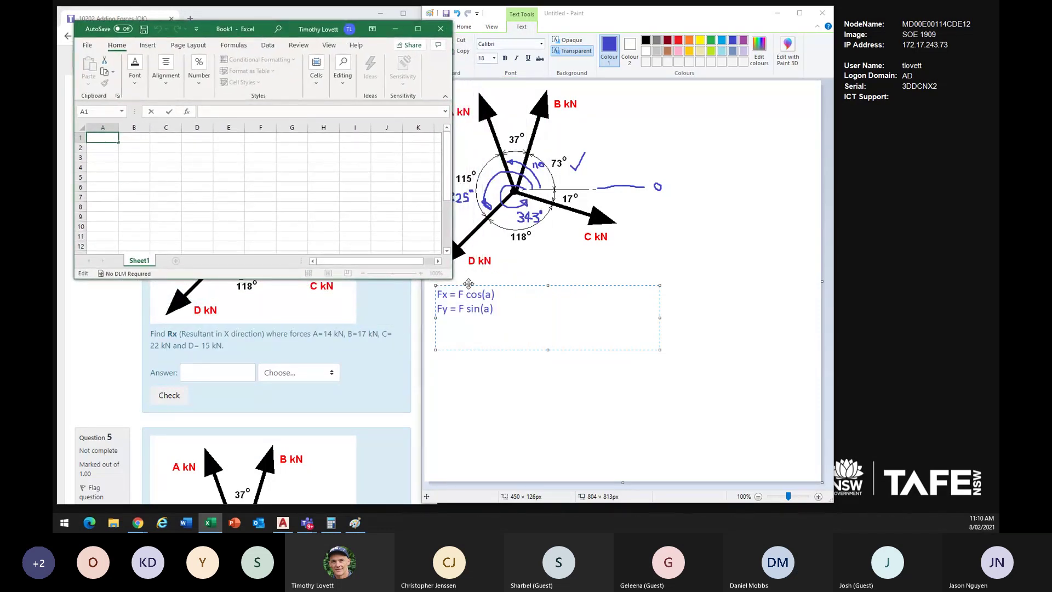
{"action": "left_click_drag", "start_coordinate": [452, 279], "coordinate": [617, 426]}
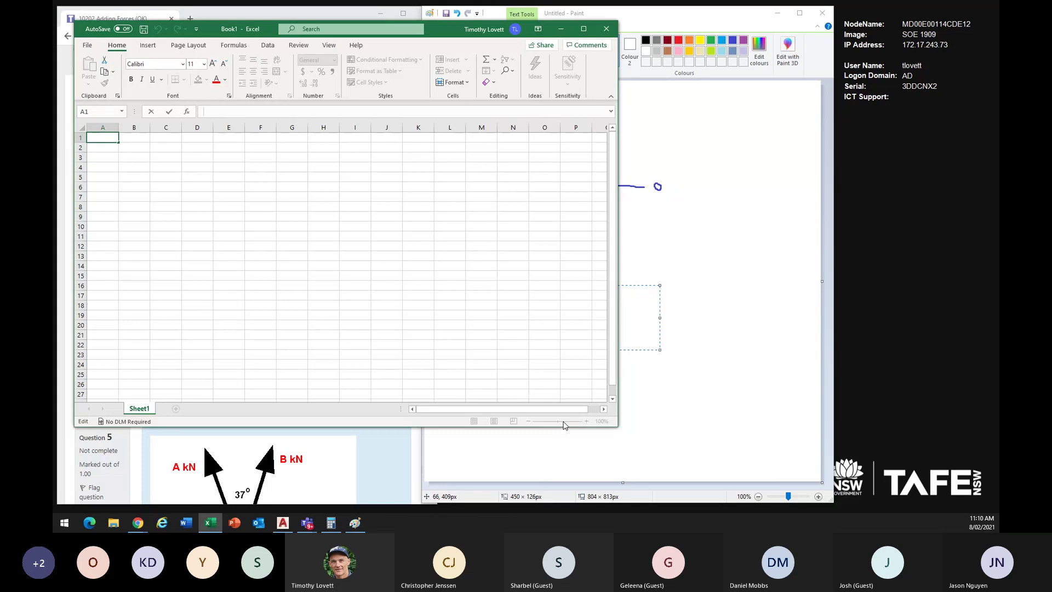
{"action": "left_click", "coordinate": [603, 410]}
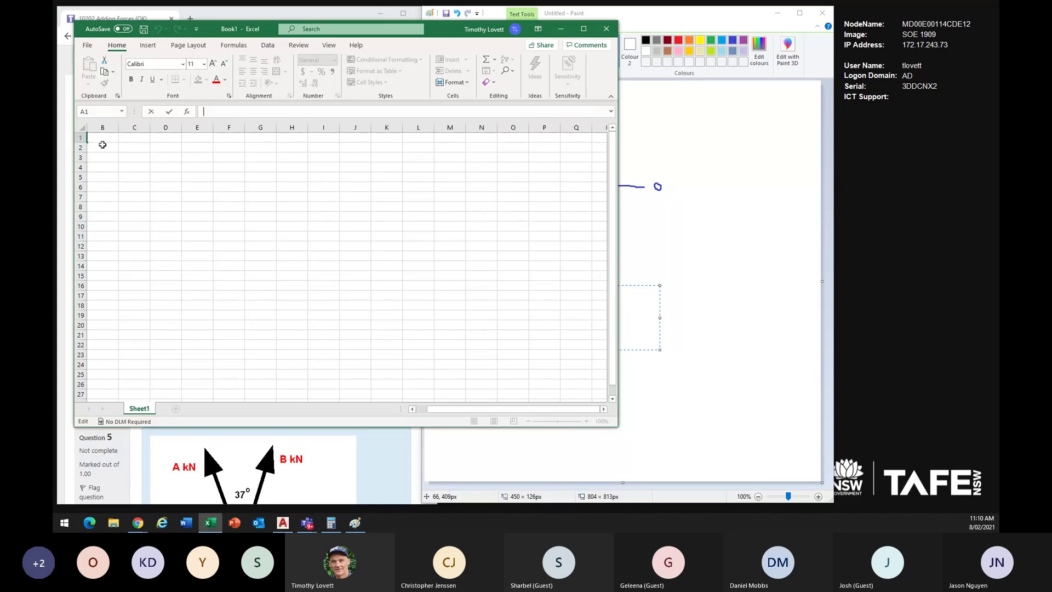
{"action": "left_click", "coordinate": [103, 137]}
{"action": "left_click_drag", "start_coordinate": [559, 422], "coordinate": [565, 422]}
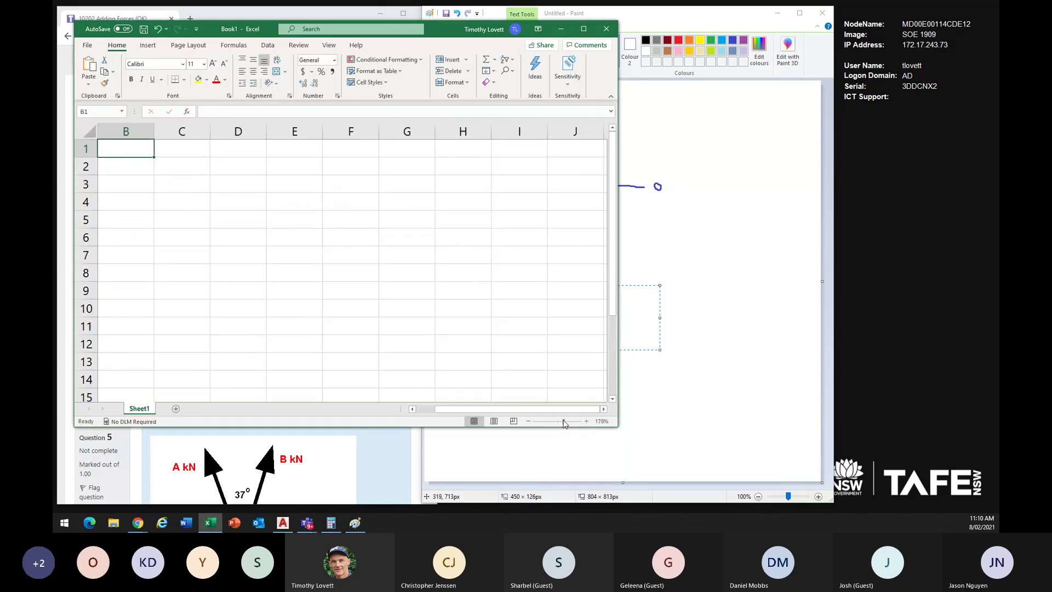
{"action": "left_click", "coordinate": [157, 186]}
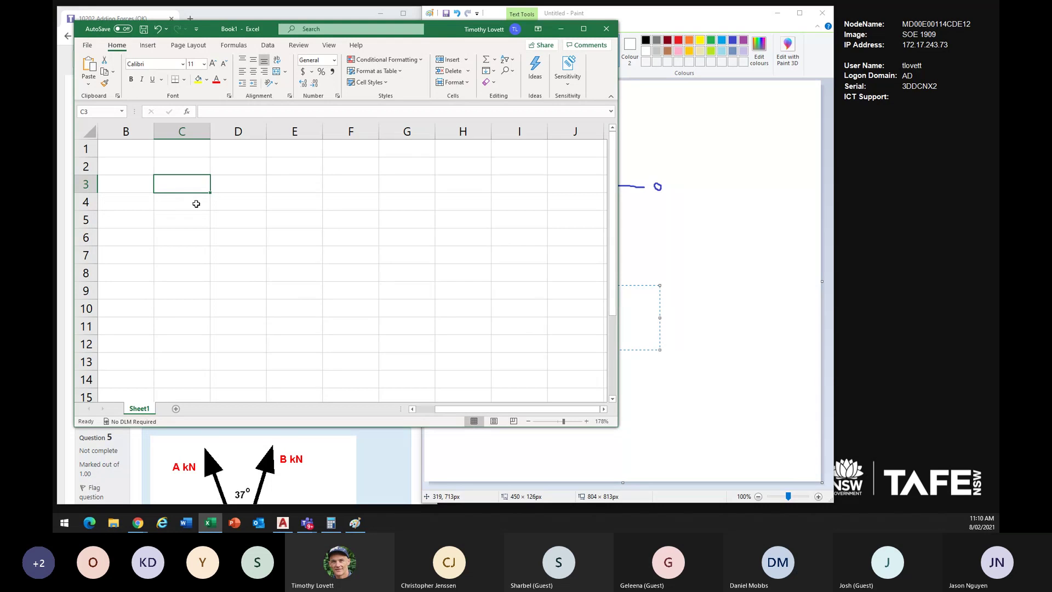
{"action": "left_click_drag", "start_coordinate": [502, 410], "coordinate": [483, 409]}
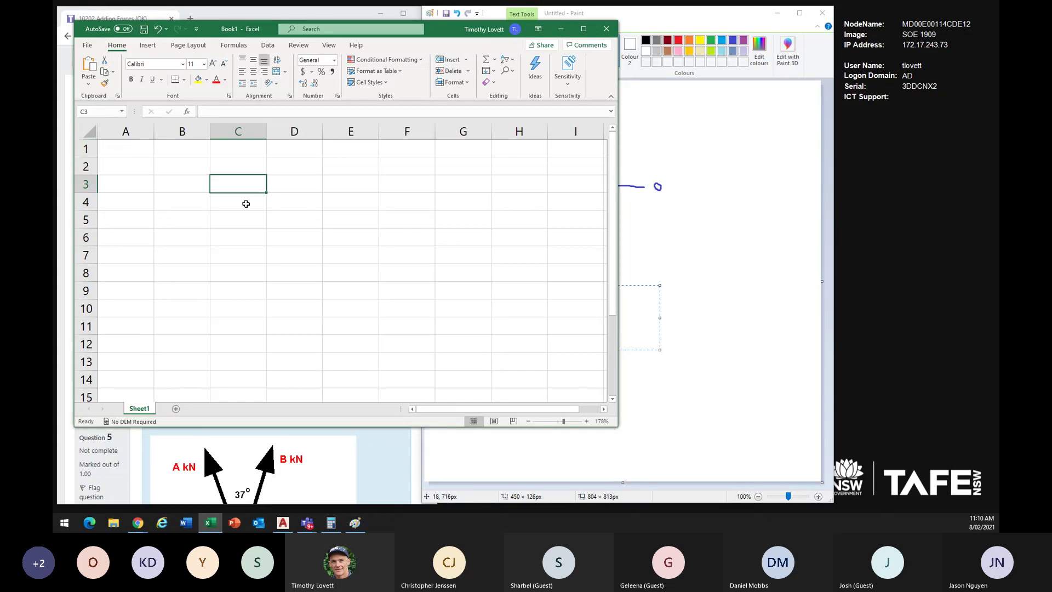
Step: Check cells across the sheet, then position the Excel window to the right beside the Question 4 quiz
{"action": "left_click", "coordinate": [175, 187]}
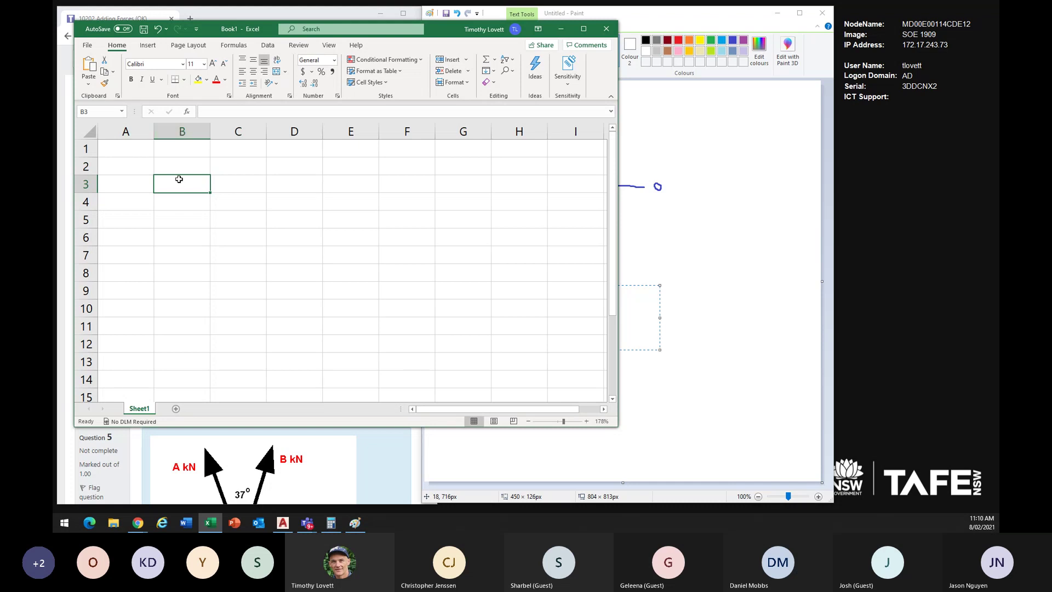
{"action": "left_click", "coordinate": [351, 132]}
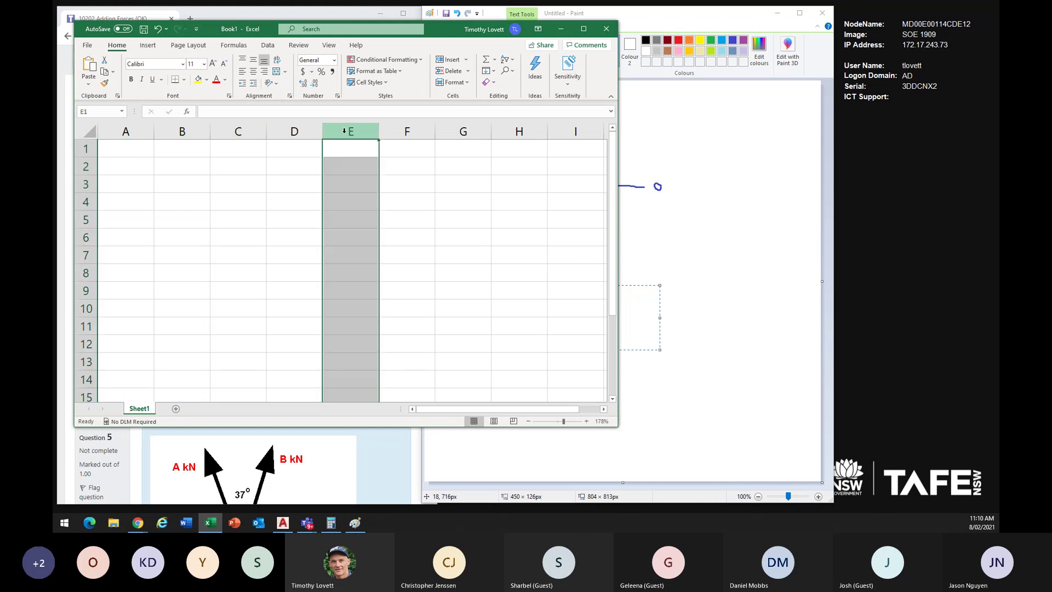
{"action": "left_click", "coordinate": [345, 271]}
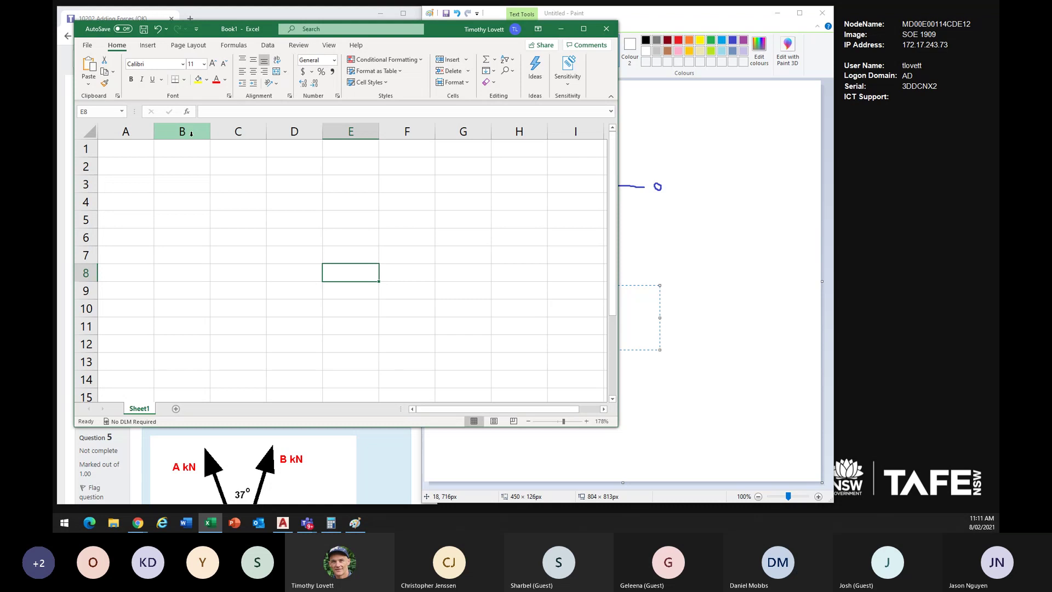
{"action": "left_click", "coordinate": [463, 131]}
{"action": "left_click", "coordinate": [459, 326]}
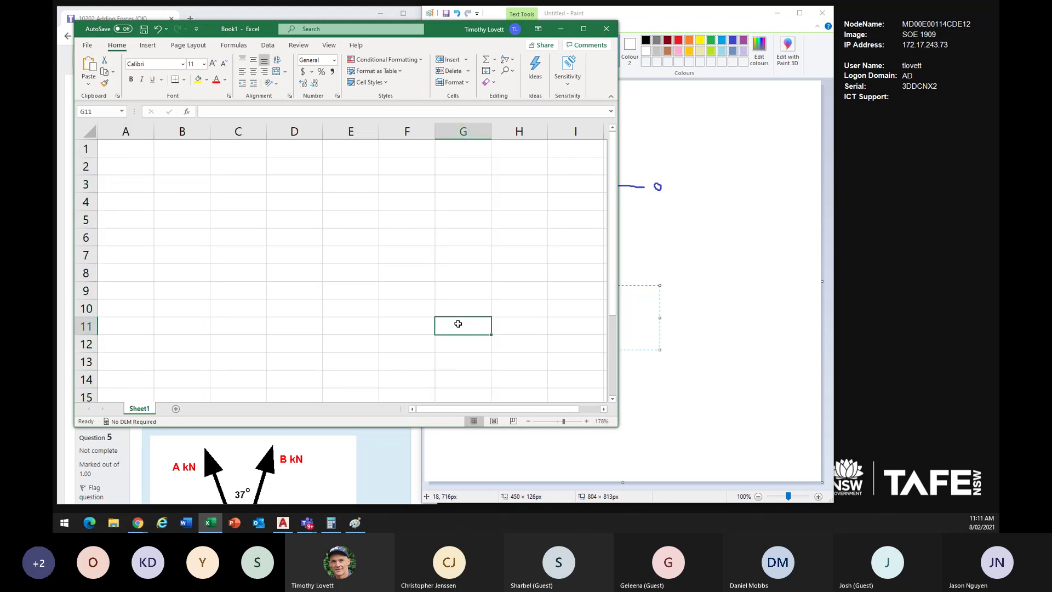
{"action": "left_click", "coordinate": [579, 305]}
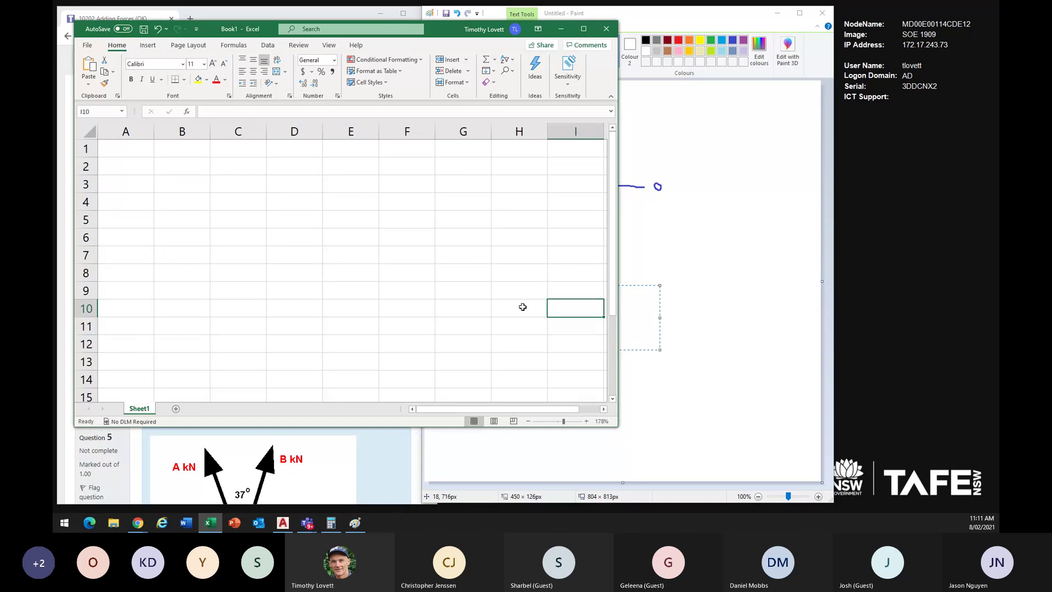
{"action": "left_click", "coordinate": [339, 305]}
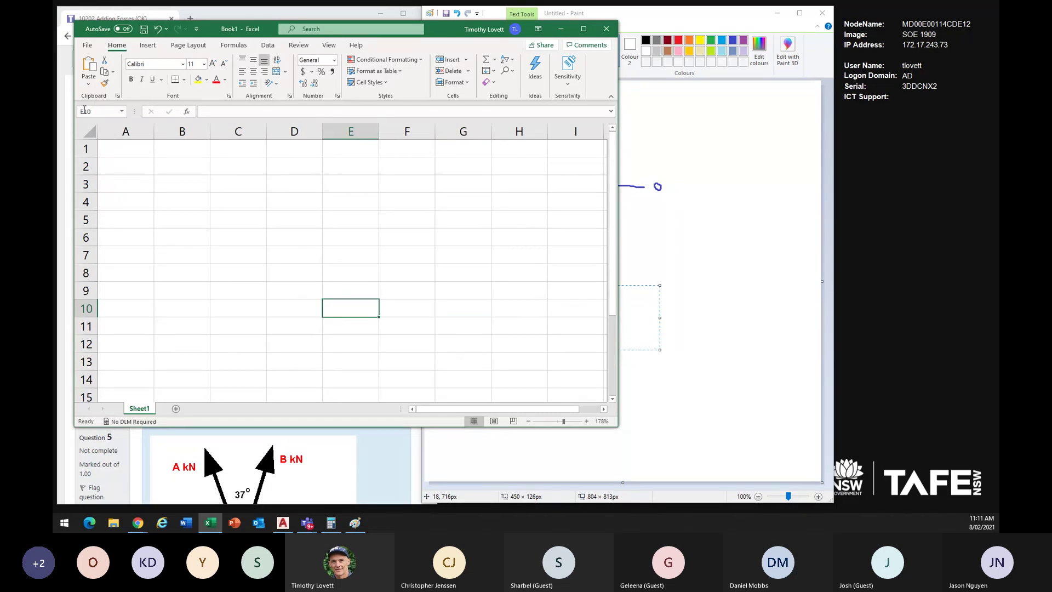
{"action": "left_click", "coordinate": [437, 302]}
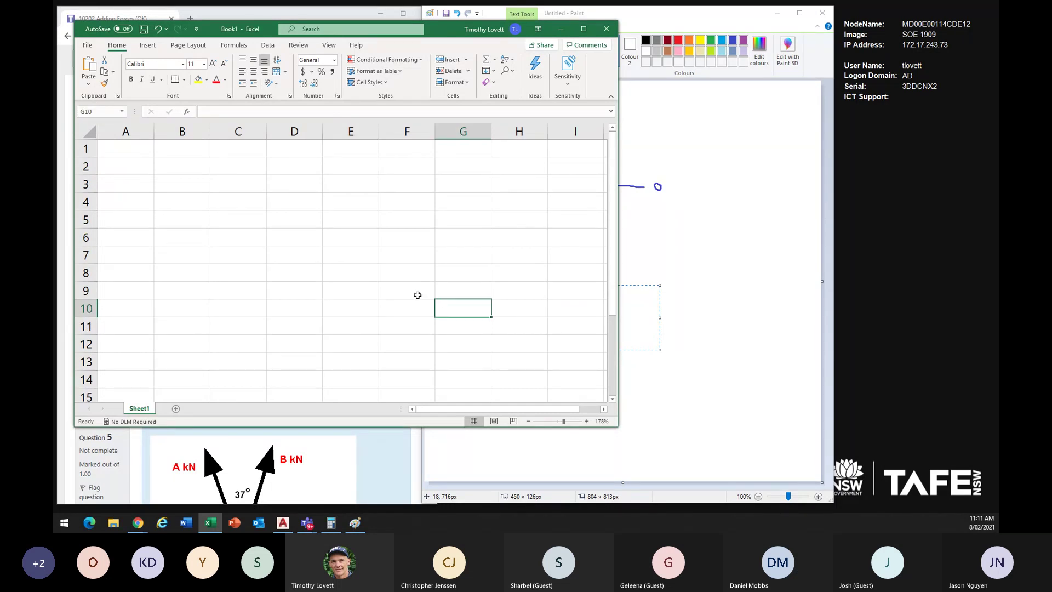
{"action": "left_click", "coordinate": [383, 256]}
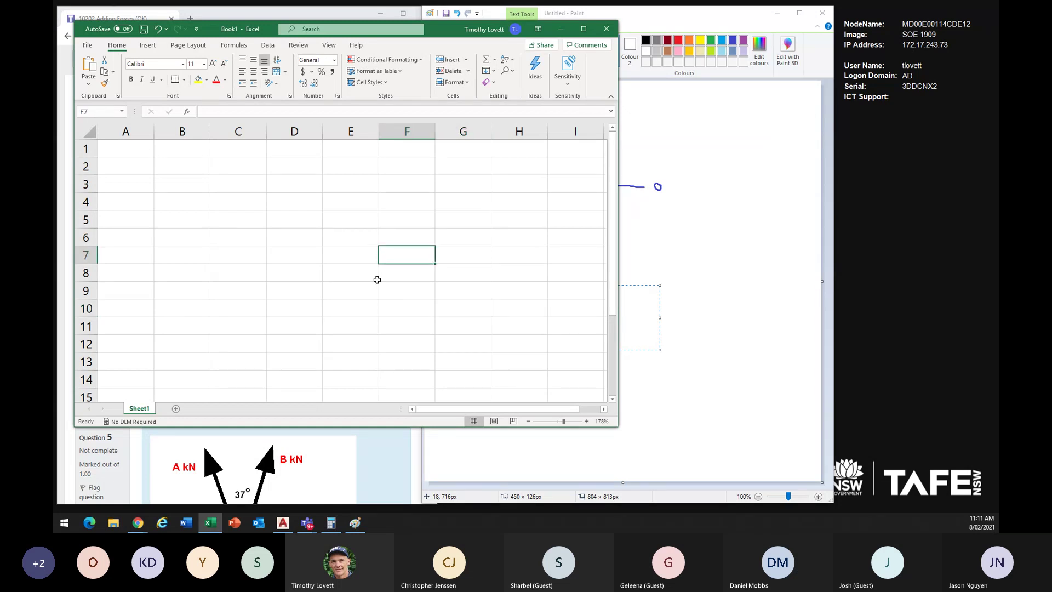
{"action": "left_click", "coordinate": [479, 315]}
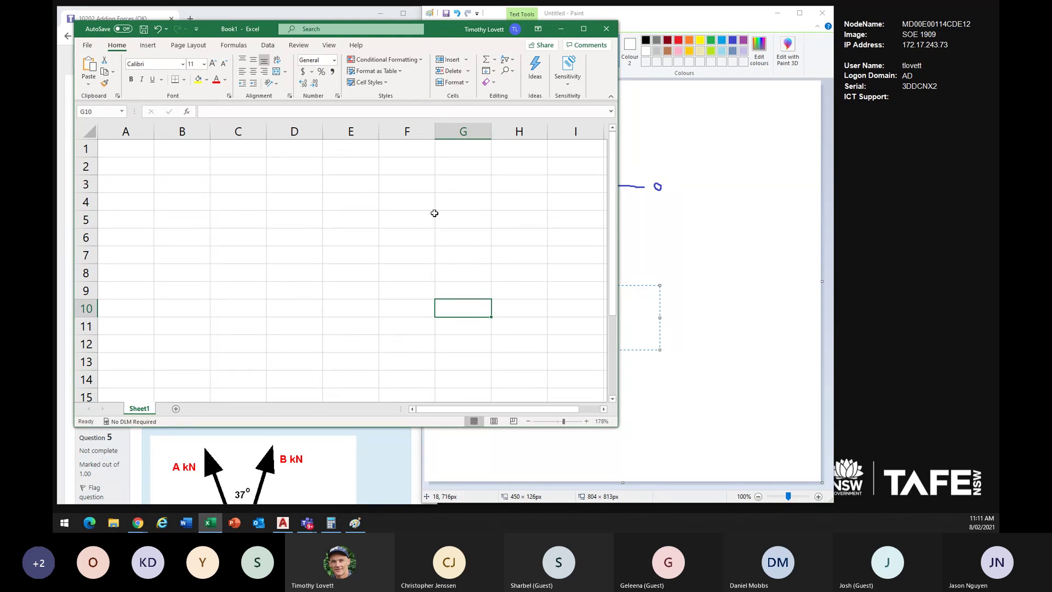
{"action": "mouse_move", "coordinate": [441, 35]}
{"action": "left_mouse_down"}
{"action": "mouse_move", "coordinate": [485, 94]}
{"action": "mouse_move", "coordinate": [431, 30]}
{"action": "left_mouse_up"}
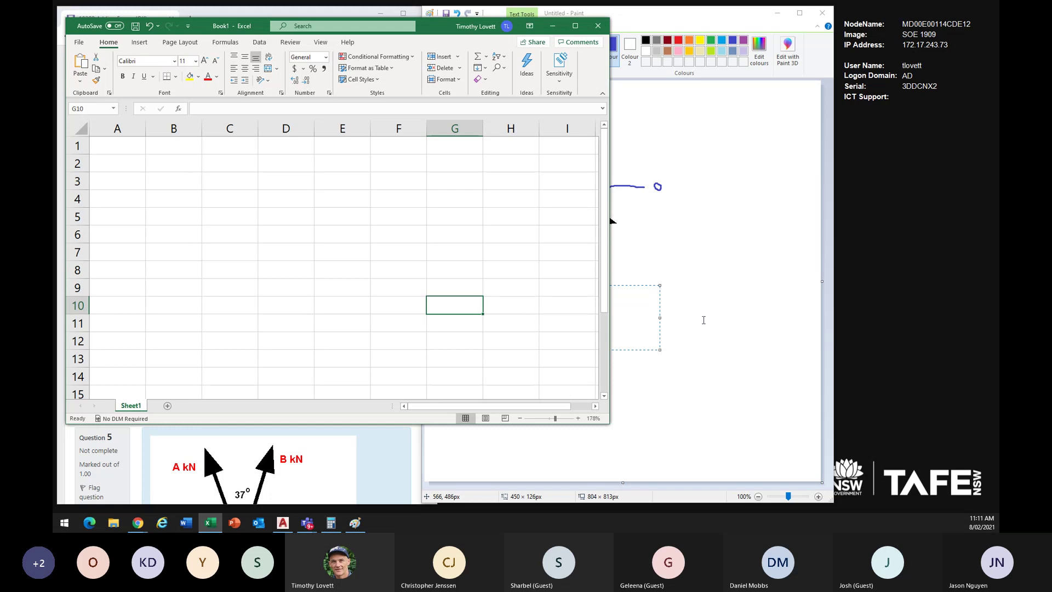
{"action": "left_click", "coordinate": [214, 235]}
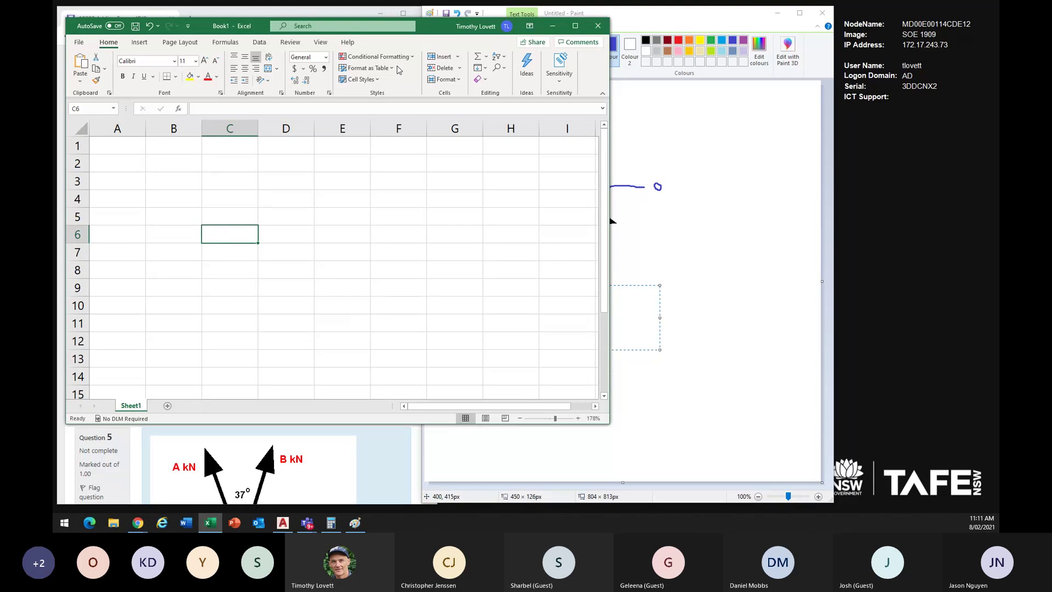
{"action": "mouse_move", "coordinate": [436, 26]}
{"action": "left_mouse_down"}
{"action": "mouse_move", "coordinate": [752, 45]}
{"action": "mouse_move", "coordinate": [741, 43]}
{"action": "left_mouse_up"}
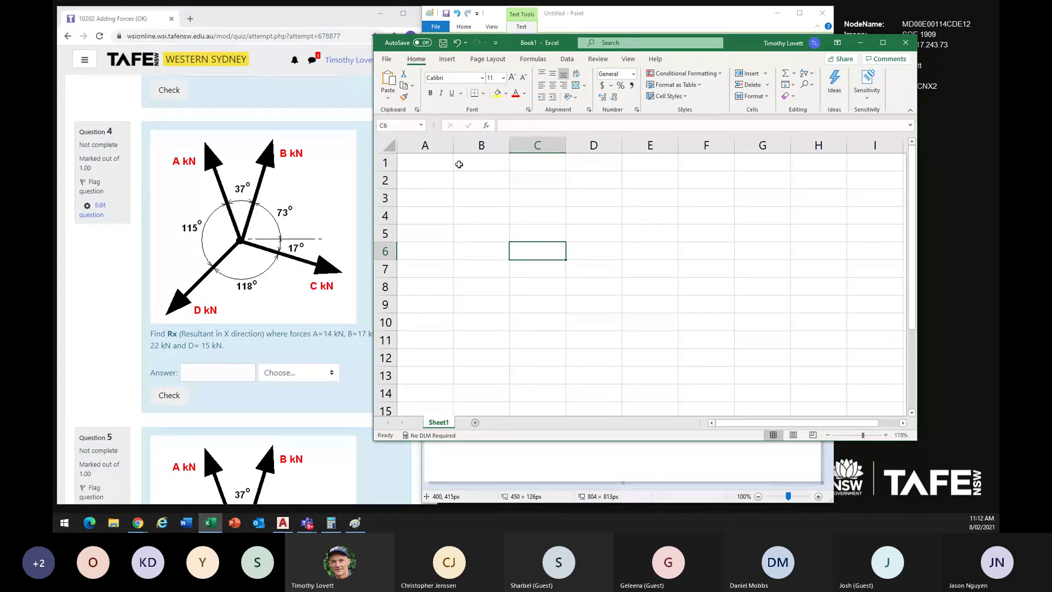
Step: Enter headings Mag and Angle in B2:C2 and force labels F1–F4 in A3:A6
{"action": "left_click", "coordinate": [481, 179]}
{"action": "type", "text": "Ma"}
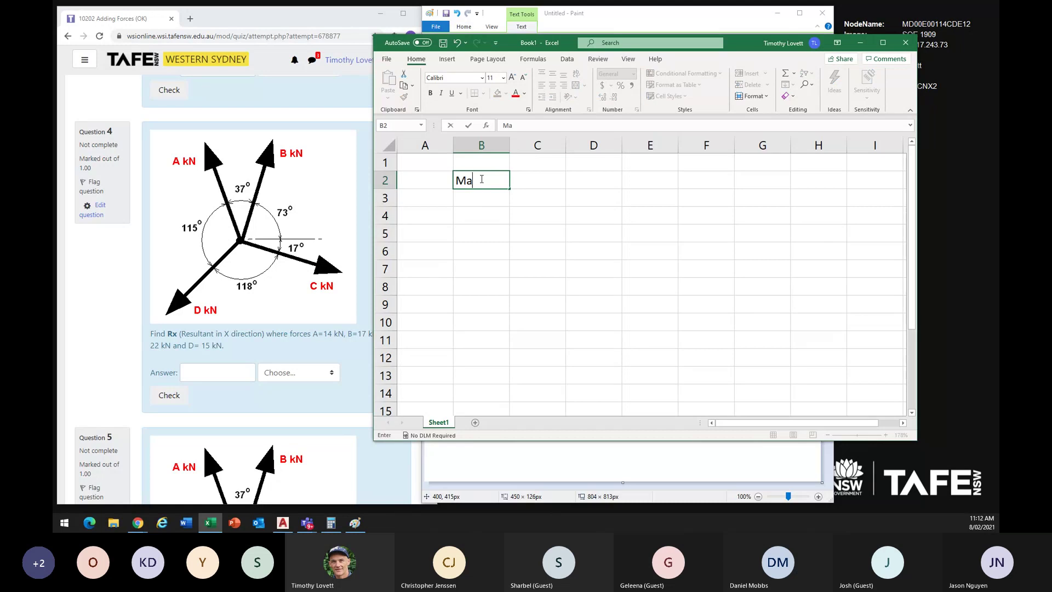
{"action": "type", "text": "g"}
{"action": "key", "text": "Tab"}
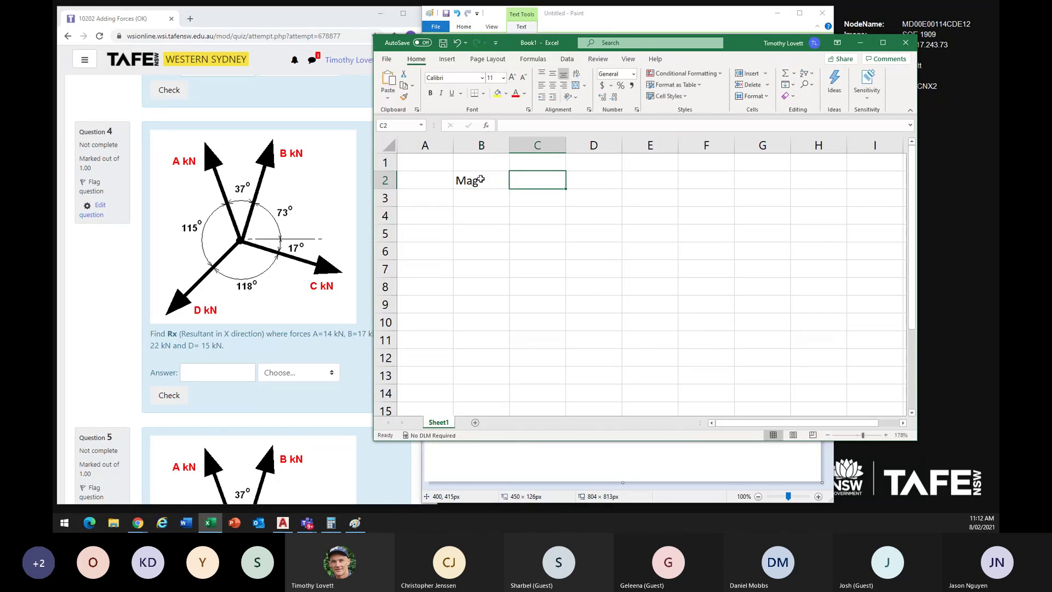
{"action": "type", "text": "Angle"}
{"action": "key", "text": "Return"}
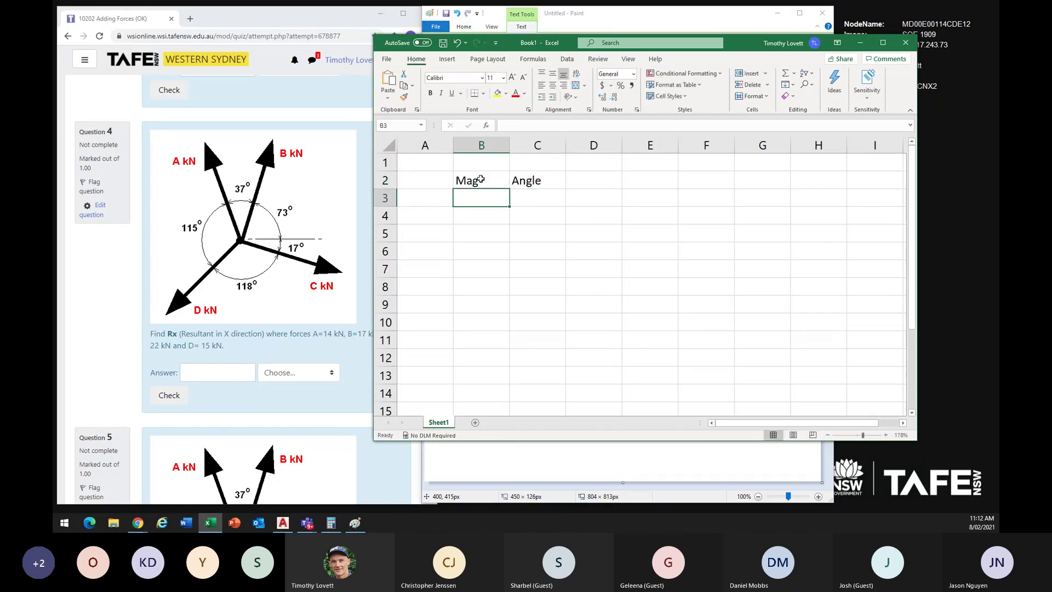
{"action": "key", "text": "Left"}
{"action": "type", "text": "F1"}
{"action": "key", "text": "Return"}
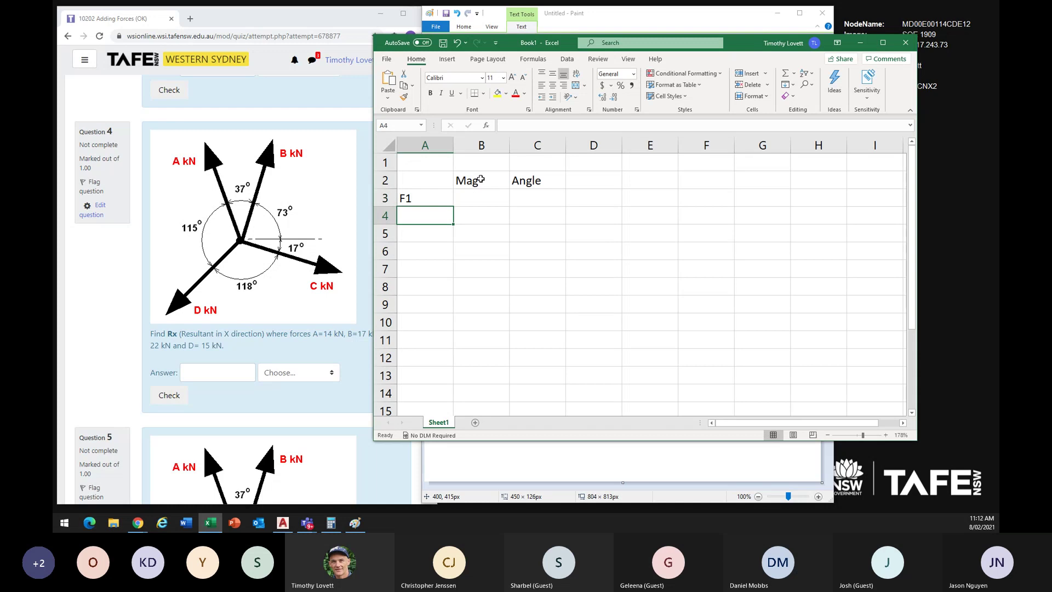
{"action": "type", "text": "F2"}
{"action": "key", "text": "Return"}
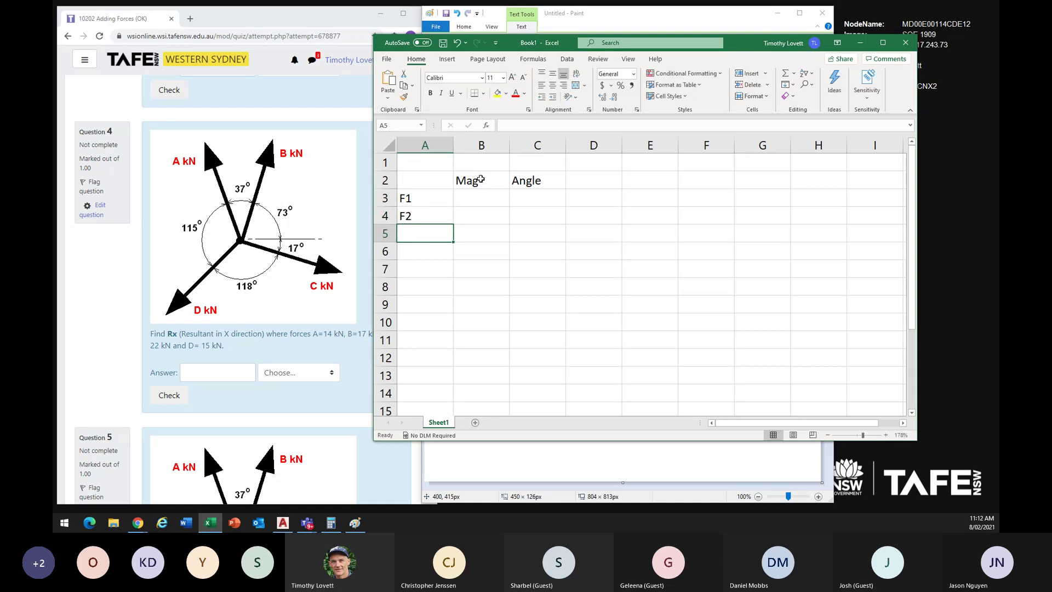
{"action": "type", "text": "F3"}
{"action": "key", "text": "Return"}
{"action": "type", "text": "F4"}
{"action": "key", "text": "Up"}
{"action": "key", "text": "Up"}
{"action": "key", "text": "Up"}
{"action": "key", "text": "Right"}
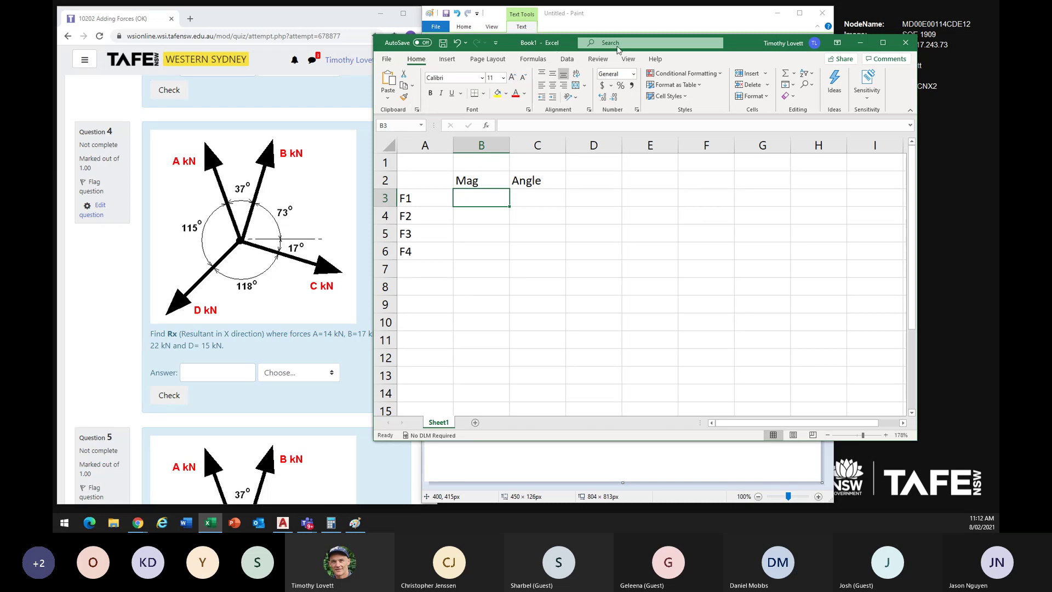
Step: Relabel the forces F1–F4 as A, B, C and D
{"action": "left_click_drag", "start_coordinate": [741, 43], "coordinate": [792, 40]}
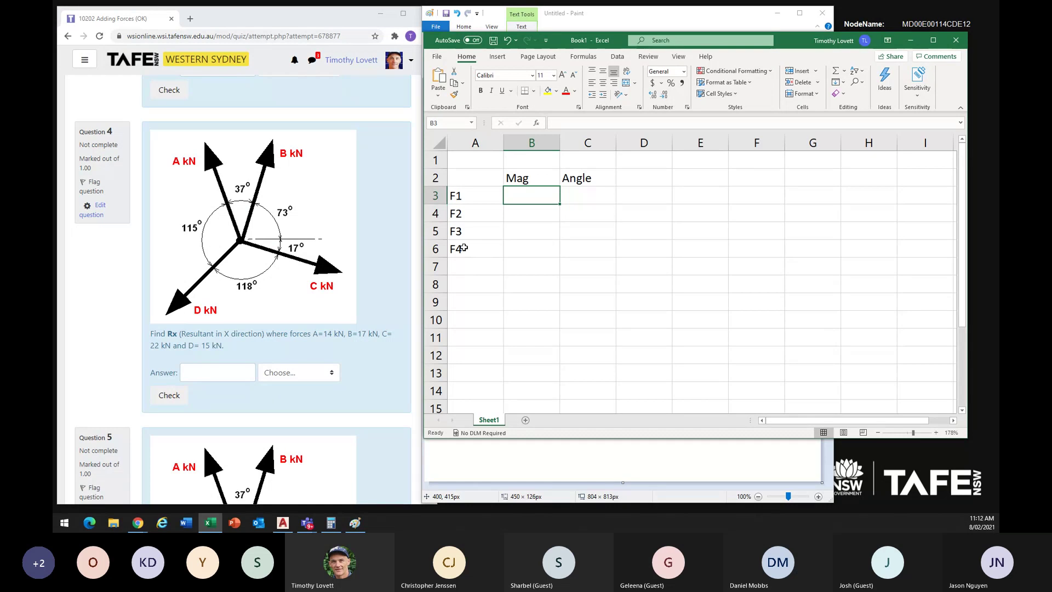
{"action": "left_click", "coordinate": [463, 198]}
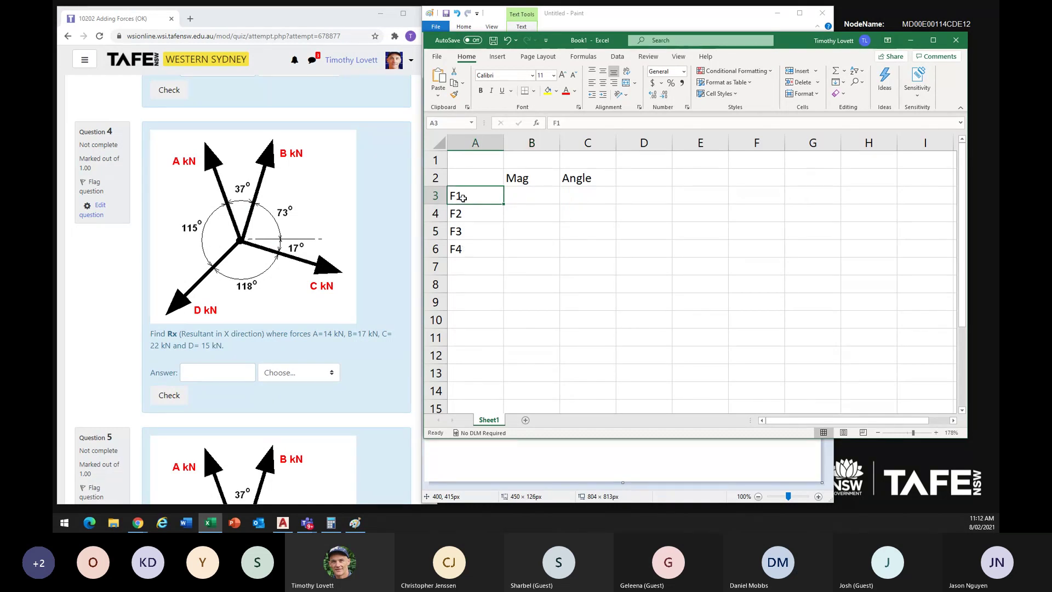
{"action": "type", "text": "A"}
{"action": "key", "text": "Return"}
{"action": "type", "text": "B"}
{"action": "key", "text": "Return"}
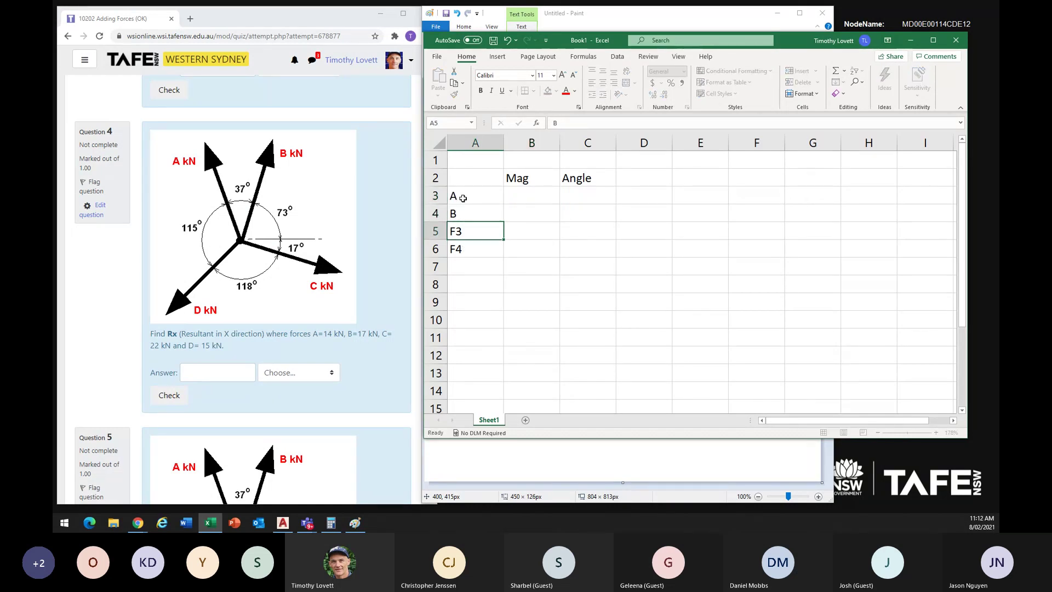
{"action": "type", "text": "C"}
{"action": "key", "text": "Return"}
{"action": "type", "text": "D"}
{"action": "key", "text": "Return"}
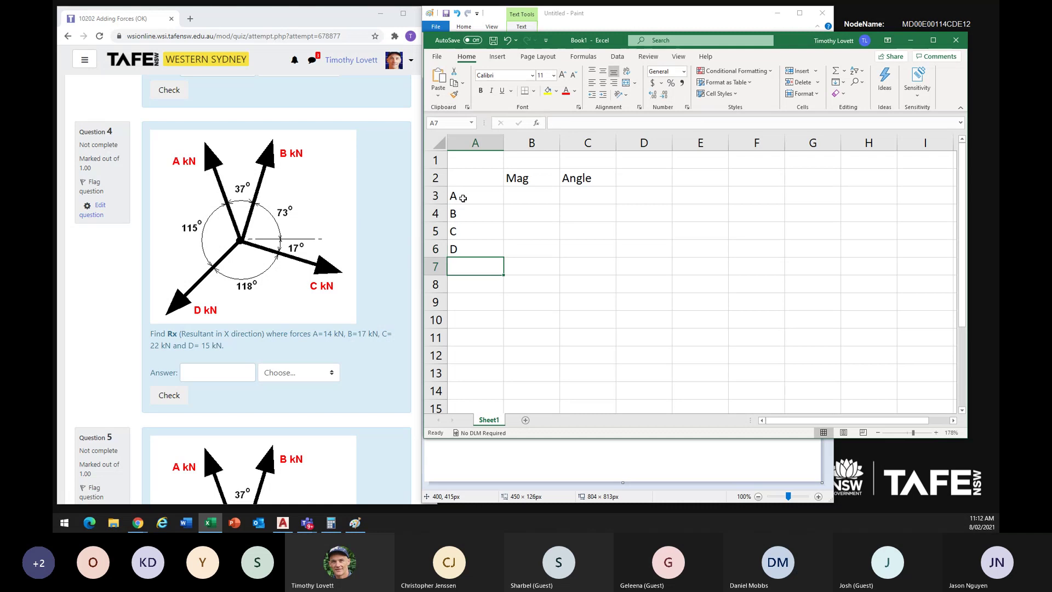
{"action": "key", "text": "Up"}
{"action": "key", "text": "Up"}
{"action": "key", "text": "Up"}
{"action": "key", "text": "Up"}
{"action": "key", "text": "Right"}
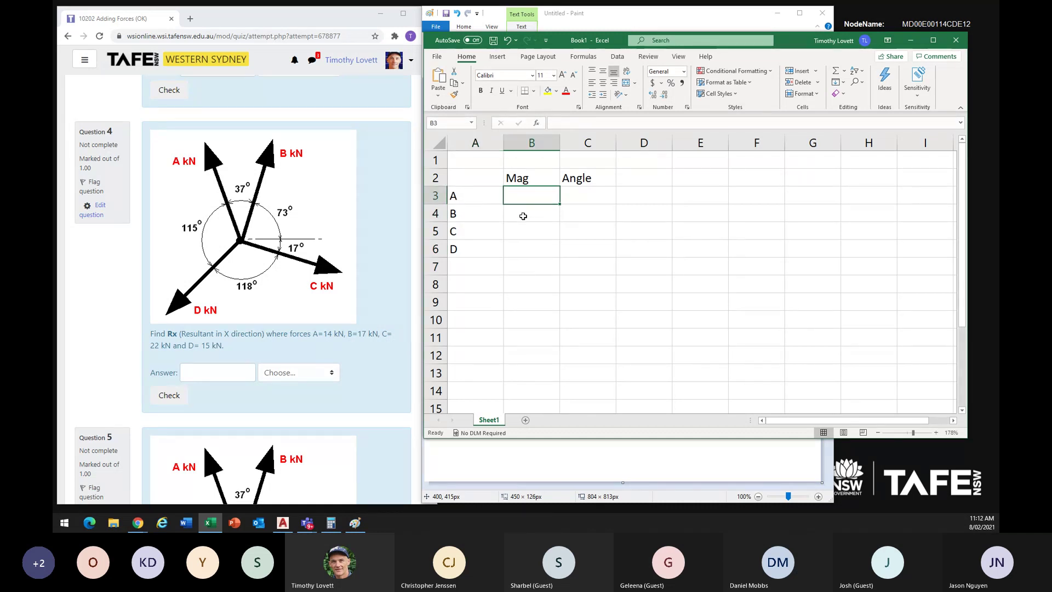
Step: Enter magnitudes 14, 17, 22, 15 in B3:B6 with a kN unit label in B1
{"action": "type", "text": "14"}
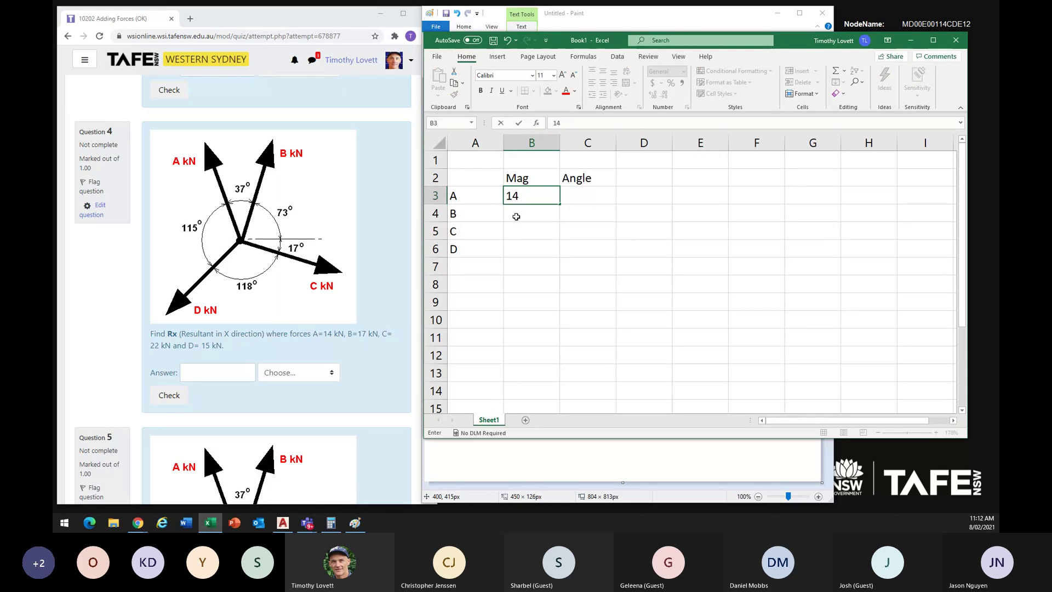
{"action": "left_click", "coordinate": [527, 162]}
{"action": "type", "text": "k"}
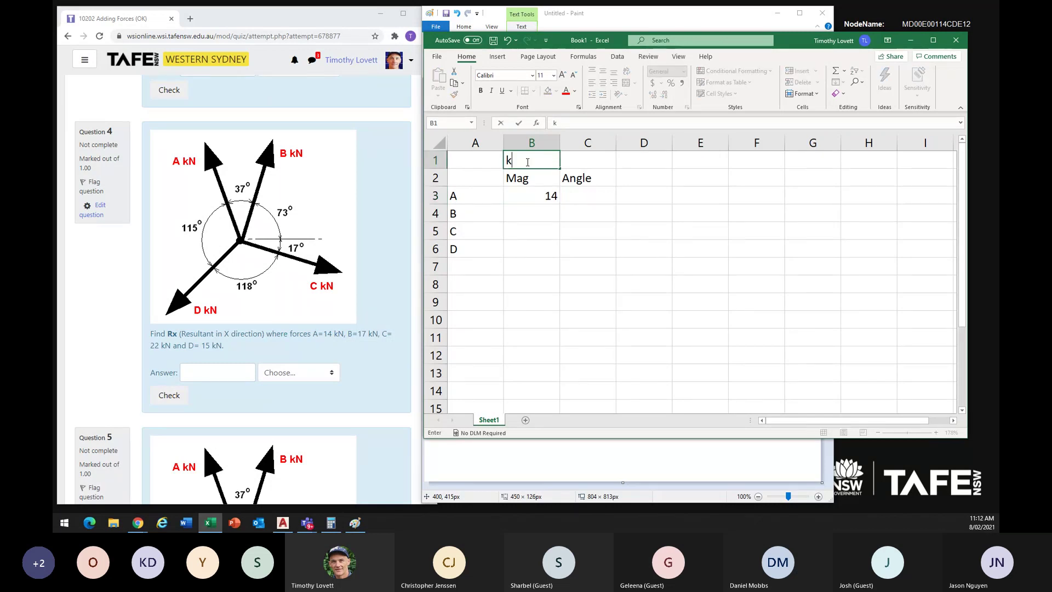
{"action": "type", "text": "N"}
{"action": "left_click", "coordinate": [530, 212]}
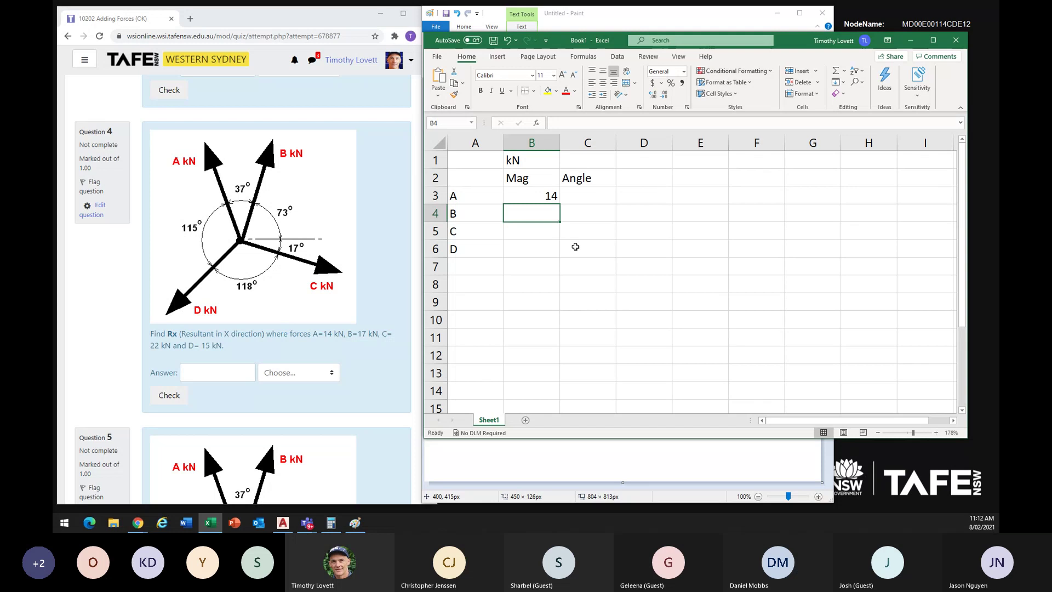
{"action": "type", "text": "17"}
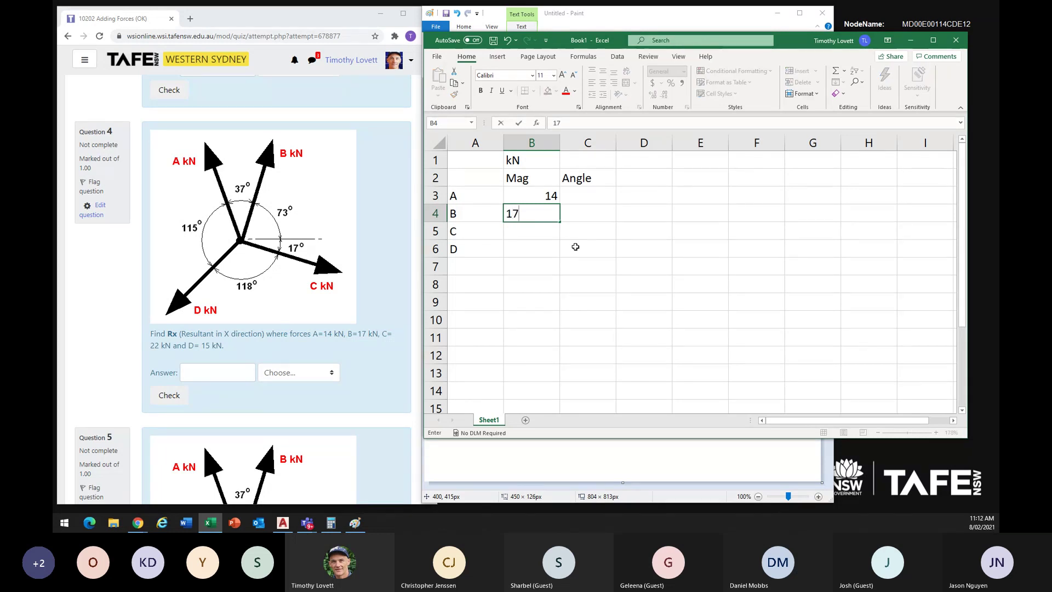
{"action": "key", "text": "Return"}
{"action": "type", "text": "22"}
{"action": "key", "text": "Return"}
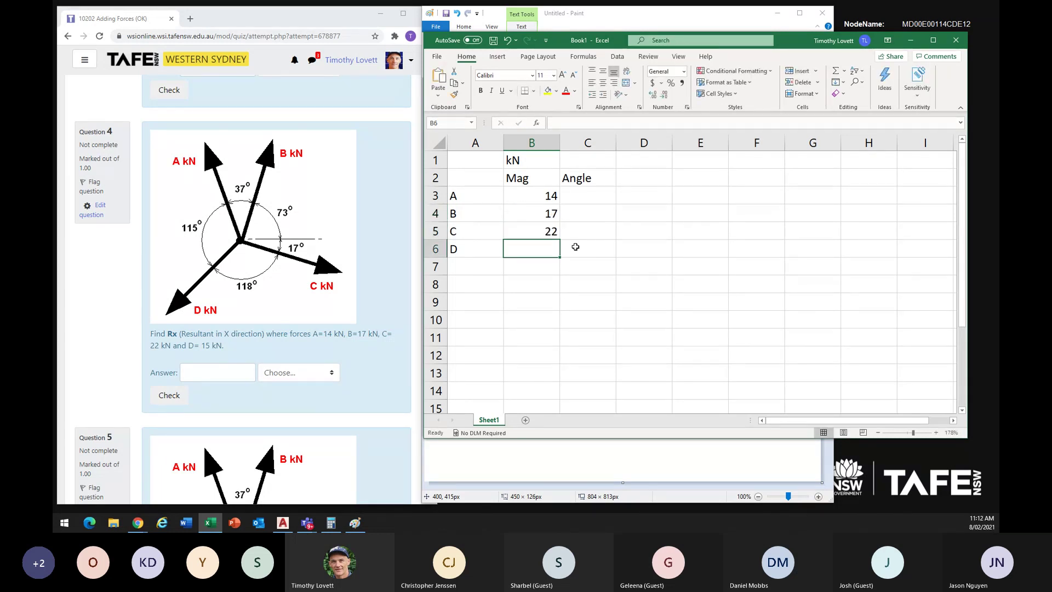
{"action": "type", "text": "15"}
{"action": "key", "text": "Return"}
{"action": "key", "text": "Up"}
{"action": "key", "text": "Up"}
{"action": "key", "text": "Up"}
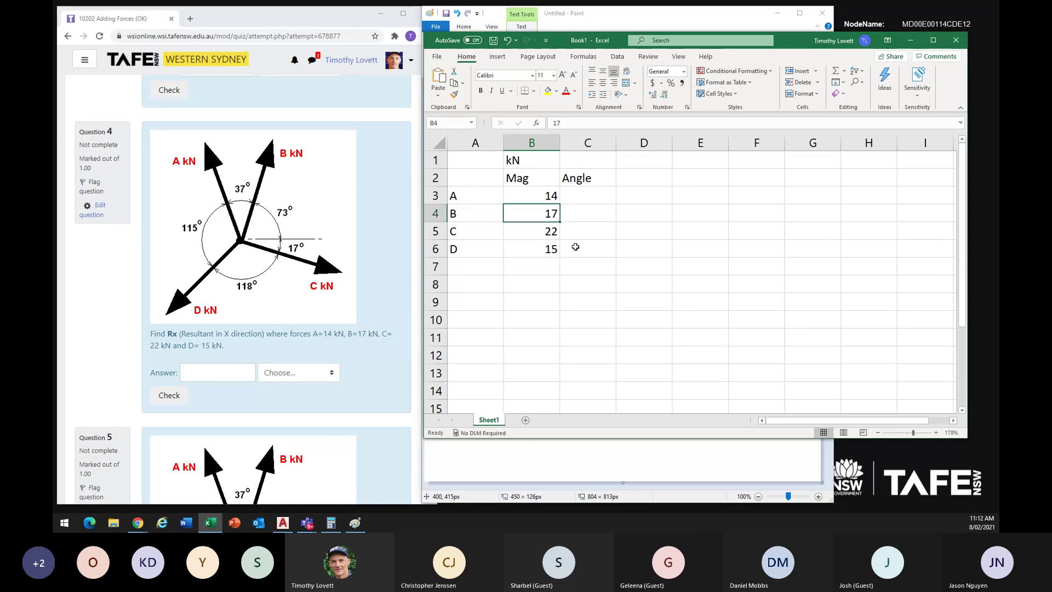
{"action": "key", "text": "Up"}
{"action": "key", "text": "Right"}
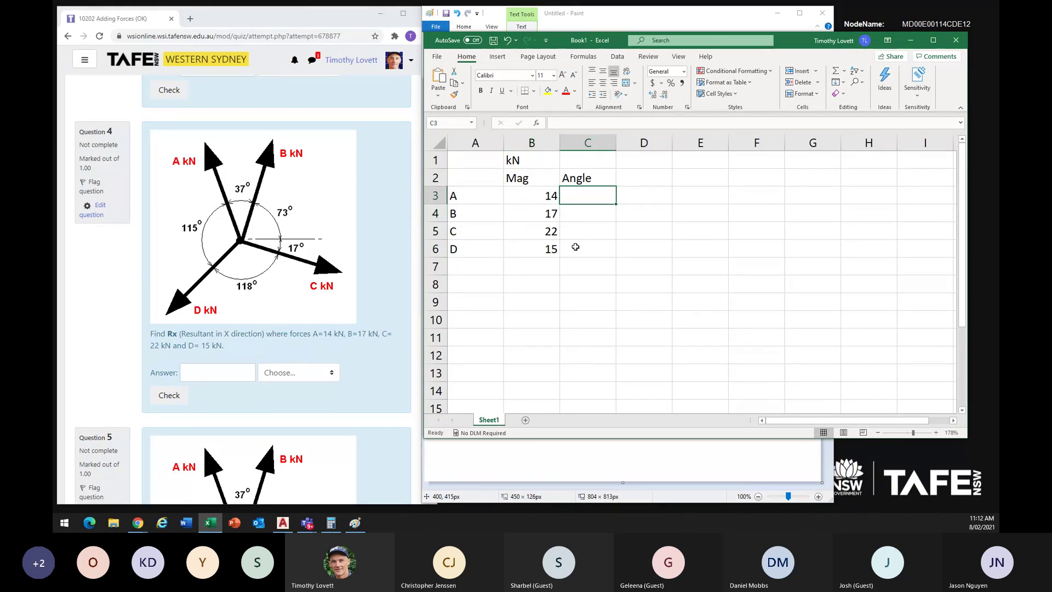
Step: Enter angles 110, 73, 343 and 225 in C3:C6, with the spreadsheet placed beside the Paint diagram
{"action": "type", "text": "110"}
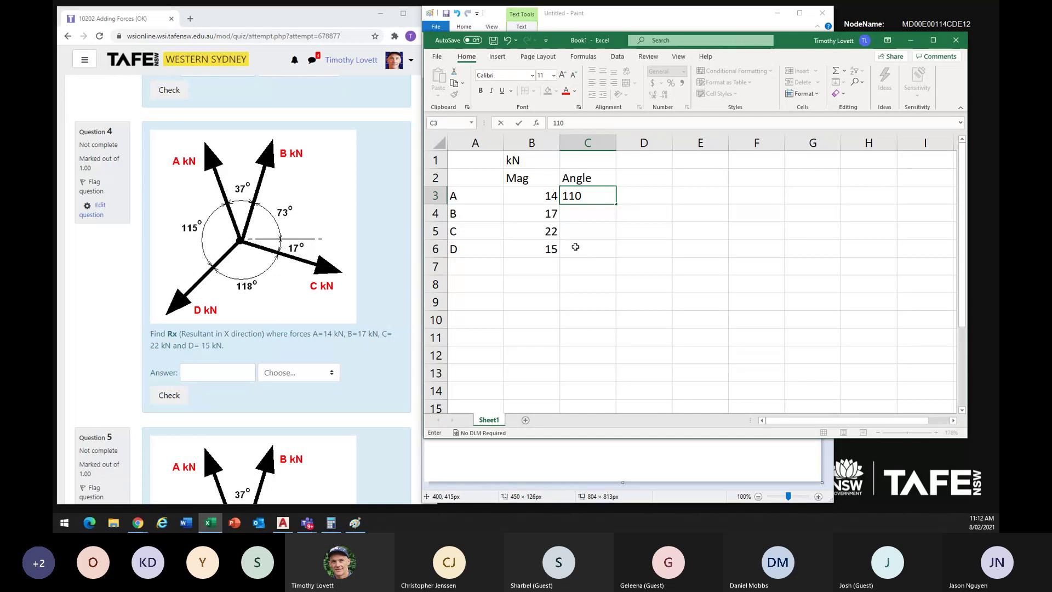
{"action": "left_click_drag", "start_coordinate": [810, 44], "coordinate": [784, 216]}
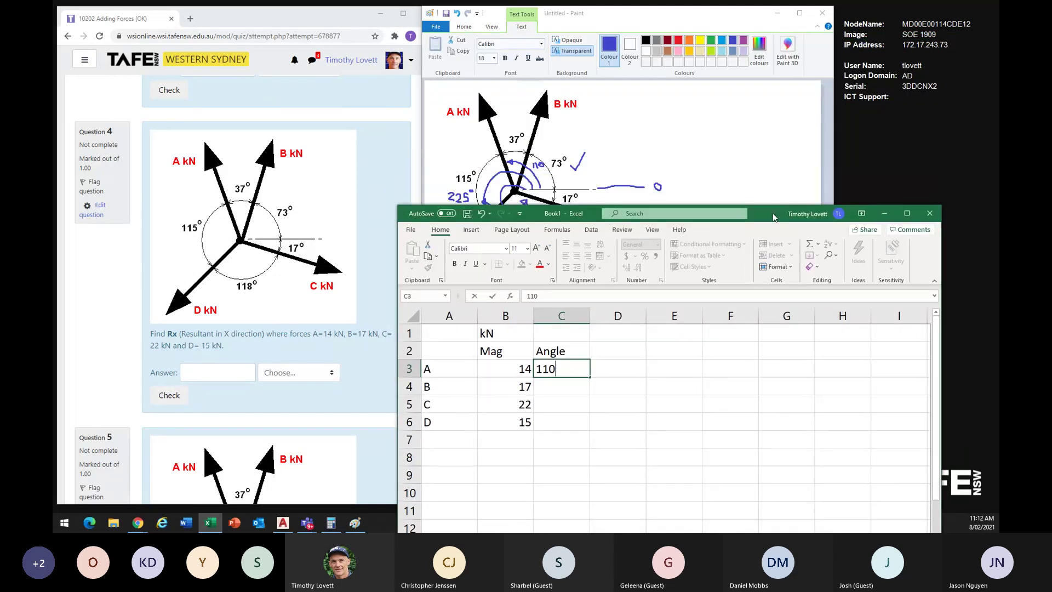
{"action": "left_click", "coordinate": [693, 20]}
{"action": "left_click_drag", "start_coordinate": [693, 19], "coordinate": [353, 41]}
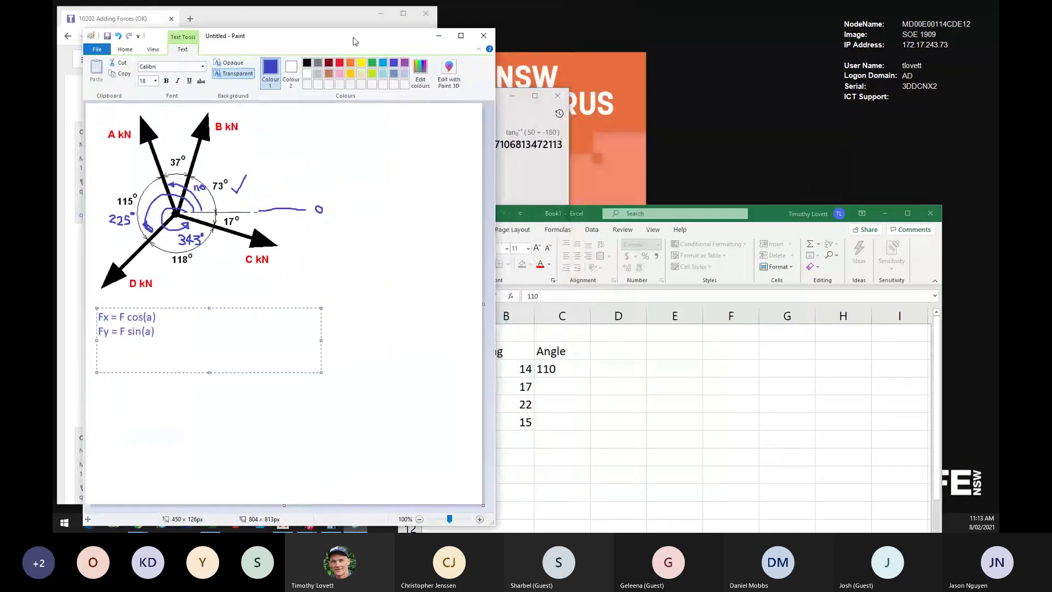
{"action": "left_click_drag", "start_coordinate": [763, 221], "coordinate": [699, 48]}
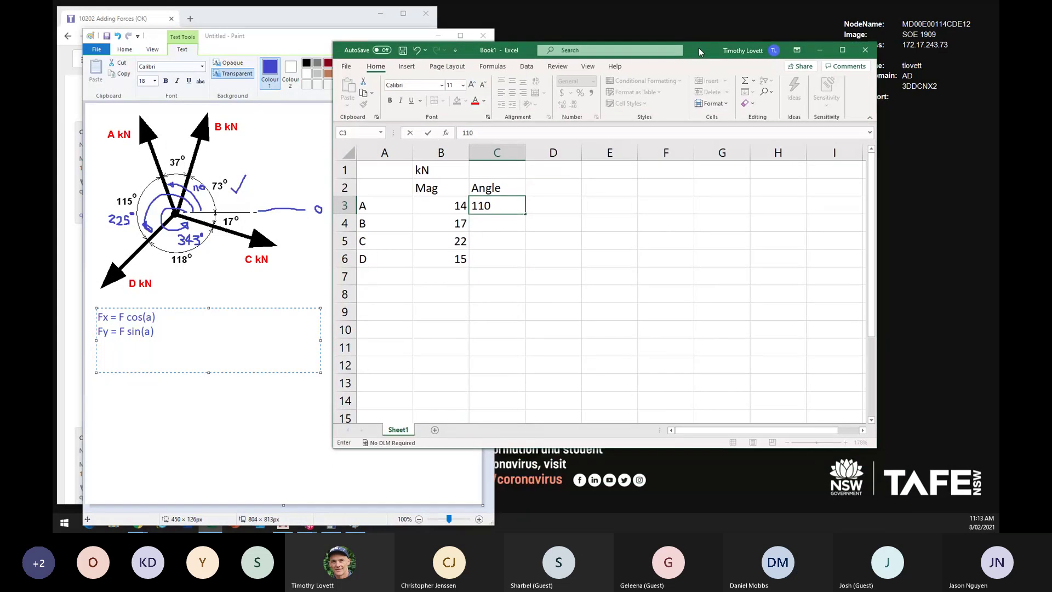
{"action": "left_click", "coordinate": [507, 225]}
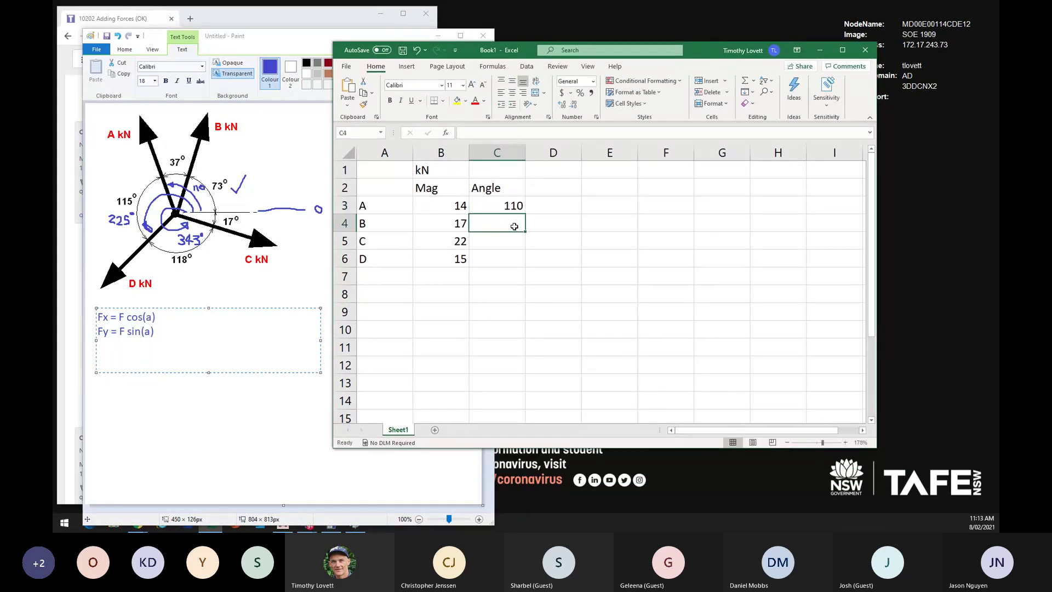
{"action": "type", "text": "73"}
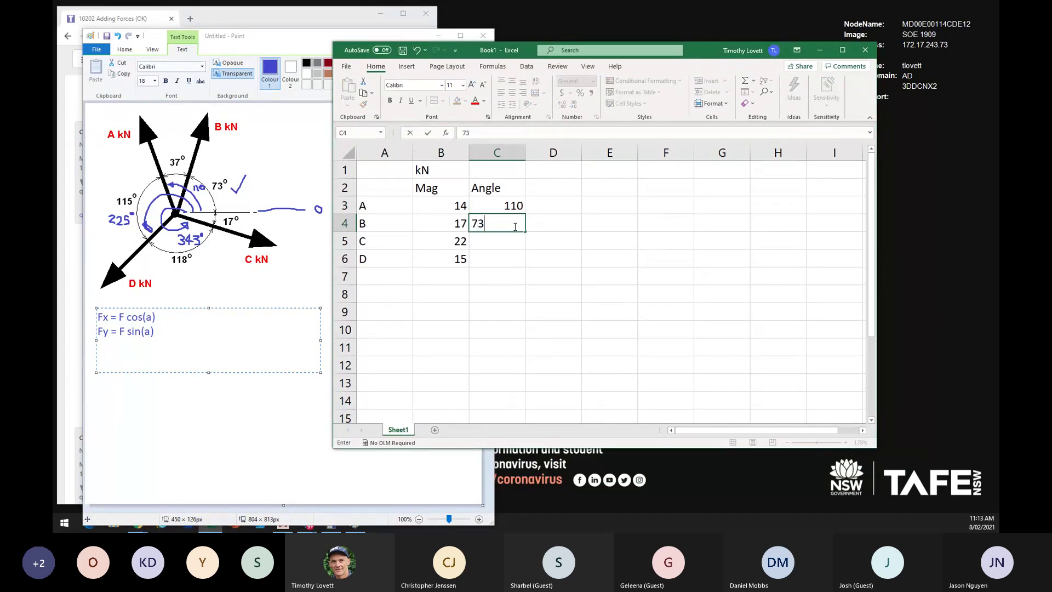
{"action": "key", "text": "Return"}
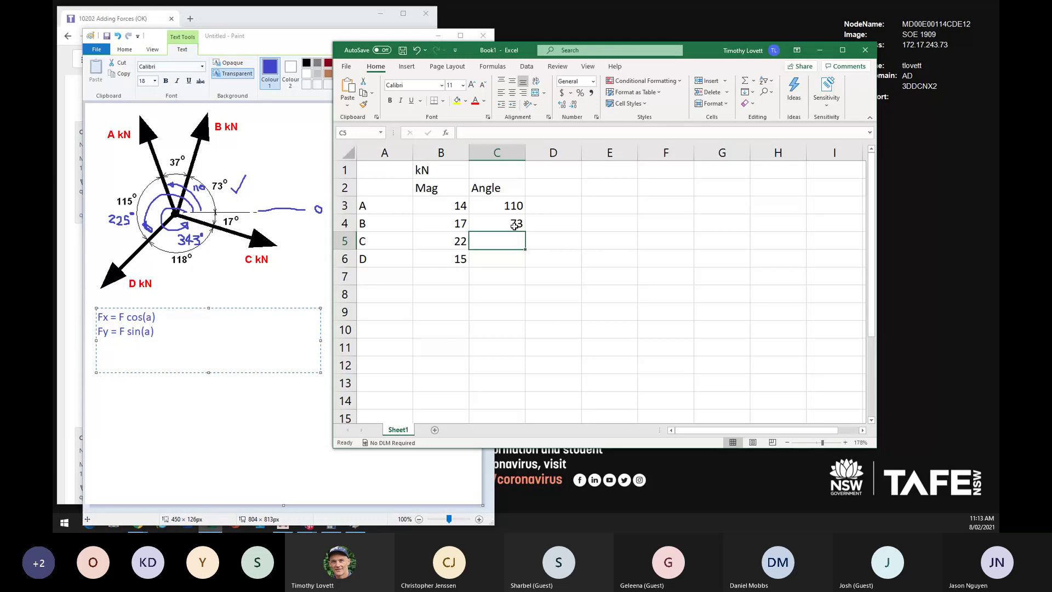
{"action": "type", "text": "343"}
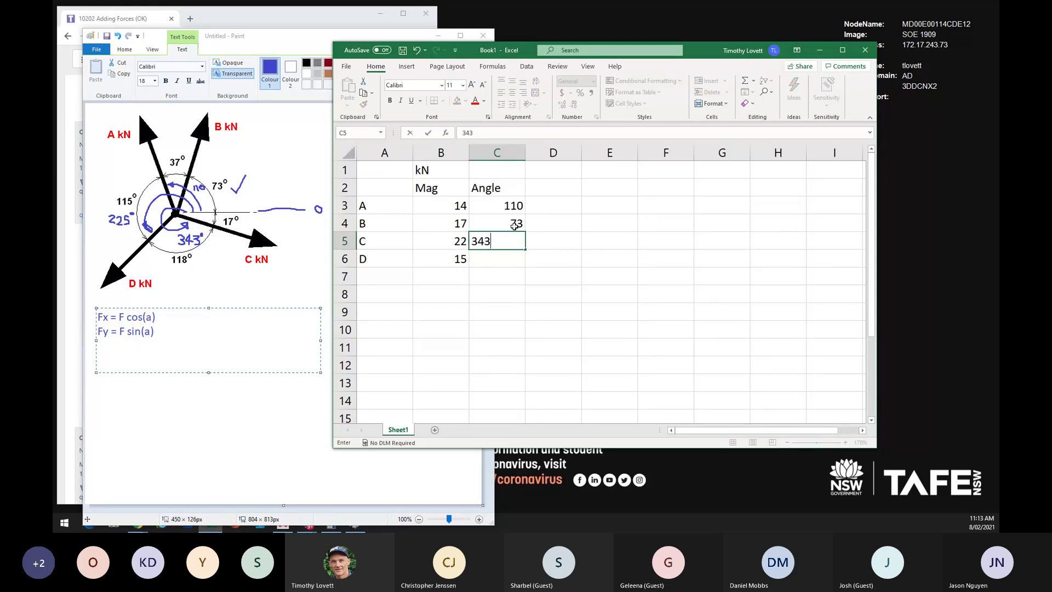
{"action": "key", "text": "Return"}
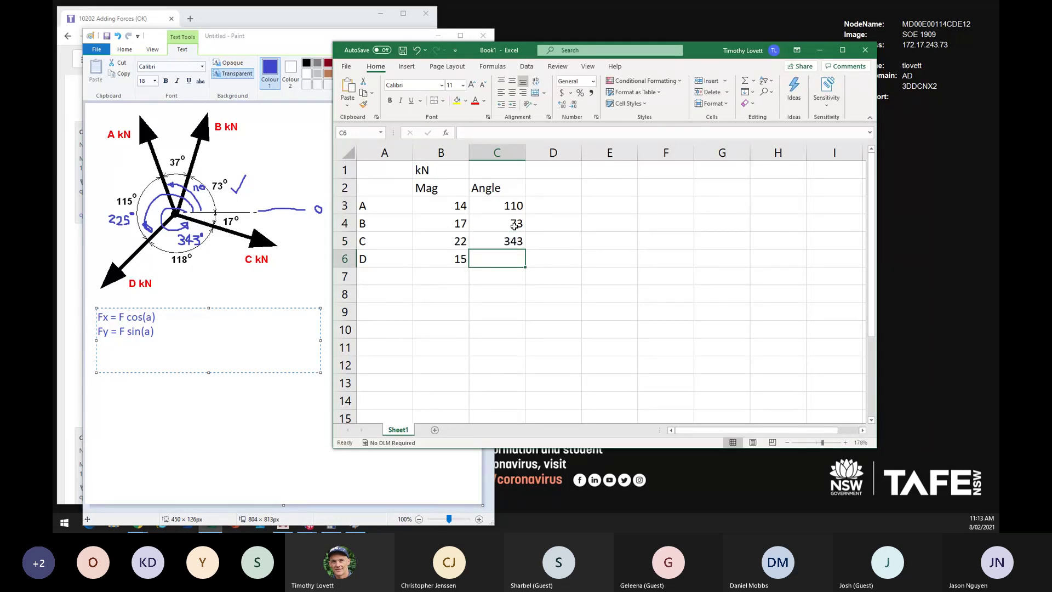
{"action": "type", "text": "225"}
{"action": "key", "text": "Return"}
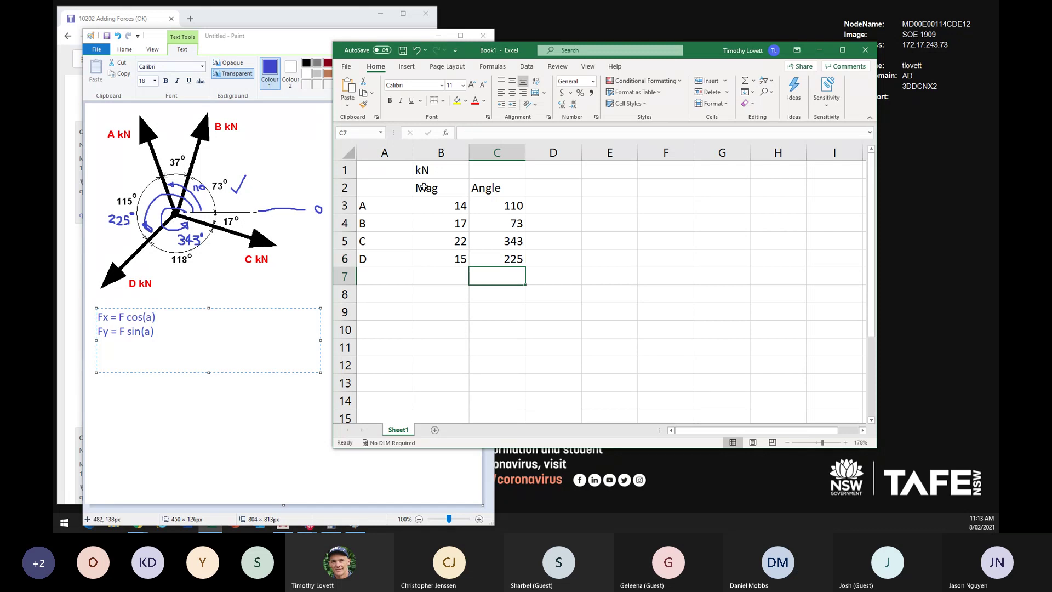
Step: Autofit columns A–C and label cell C1 as Deg
{"action": "left_click_drag", "start_coordinate": [397, 149], "coordinate": [515, 153]}
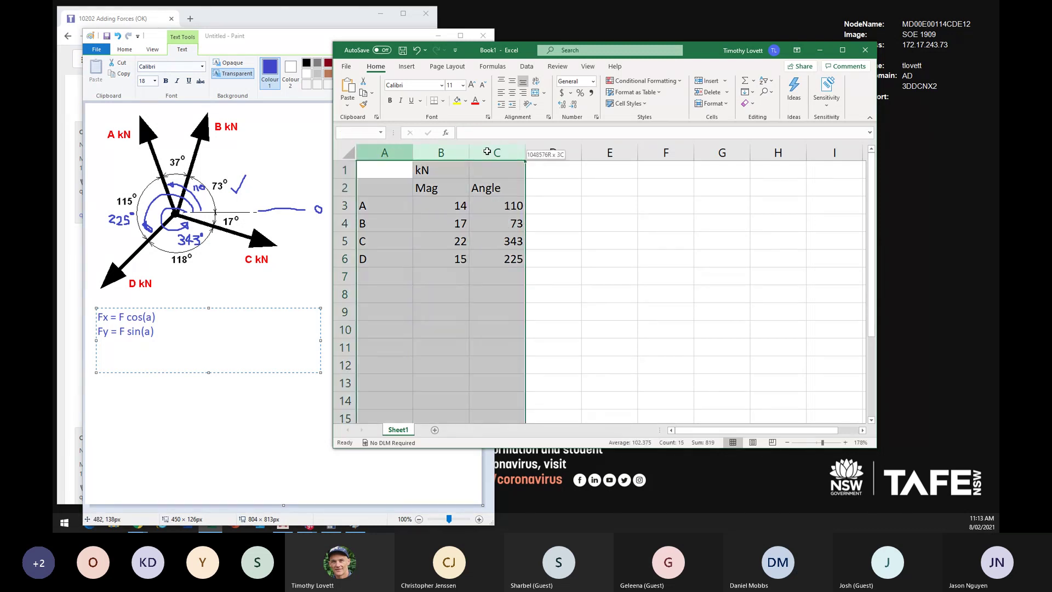
{"action": "double_click", "coordinate": [526, 153]}
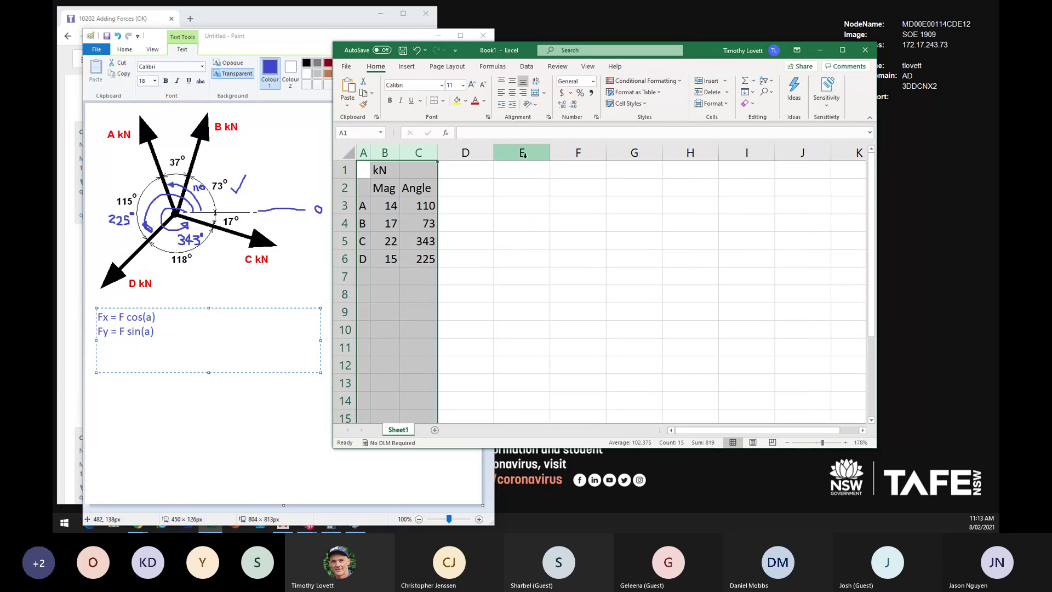
{"action": "left_click", "coordinate": [488, 293]}
{"action": "left_click", "coordinate": [462, 190]}
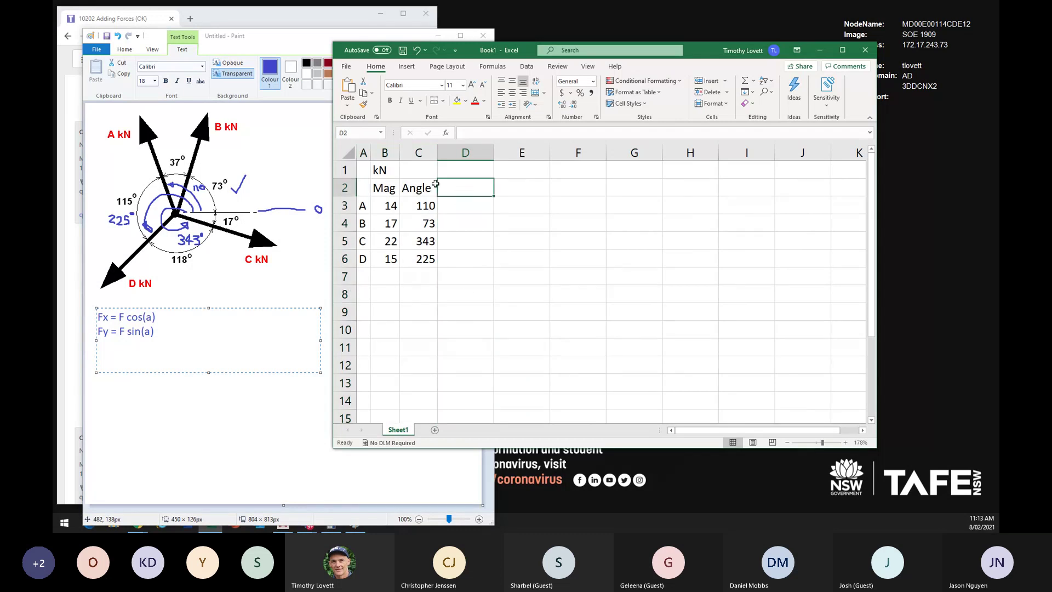
{"action": "left_click", "coordinate": [425, 177]}
{"action": "type", "text": "D"}
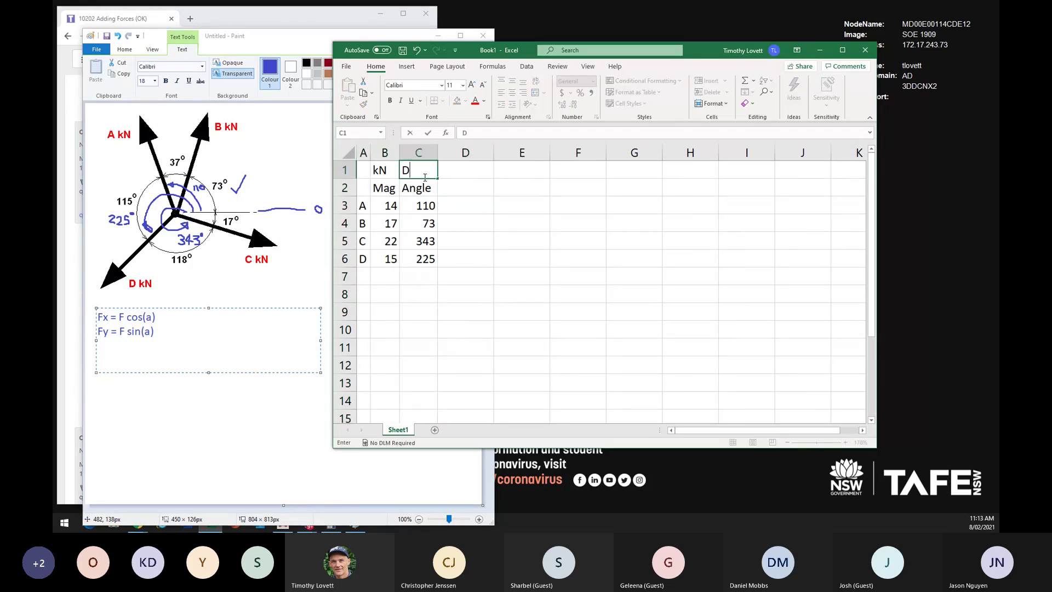
{"action": "type", "text": "egr"}
{"action": "key", "text": "BackSpace"}
{"action": "key", "text": "BackSpace"}
{"action": "type", "text": "g"}
{"action": "key", "text": "Return"}
Step: Head column D with Rad in D1 and Angle in D2
{"action": "key", "text": "Up"}
{"action": "key", "text": "Right"}
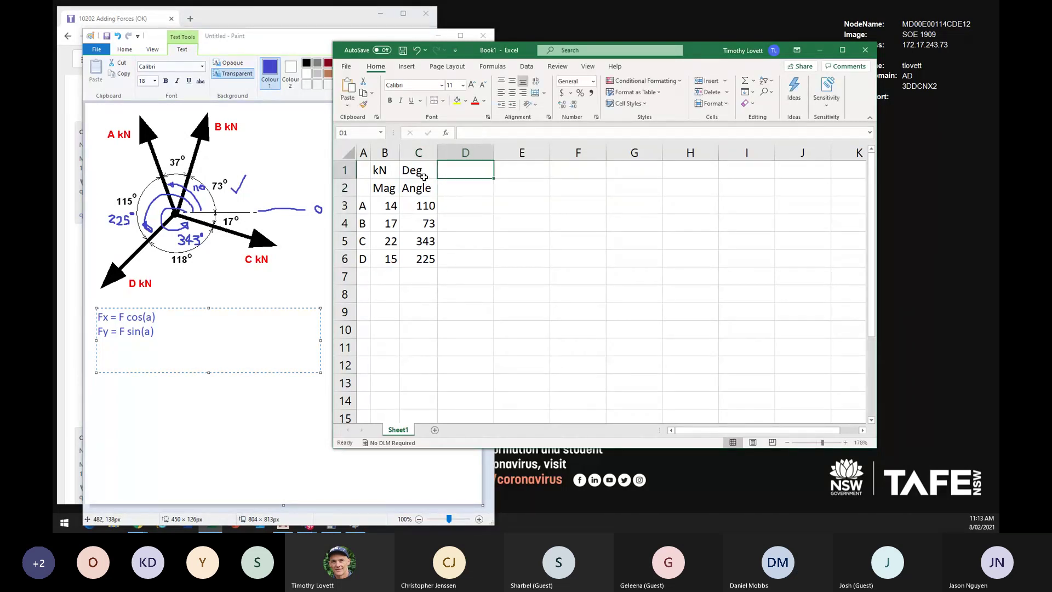
{"action": "type", "text": "Rad"}
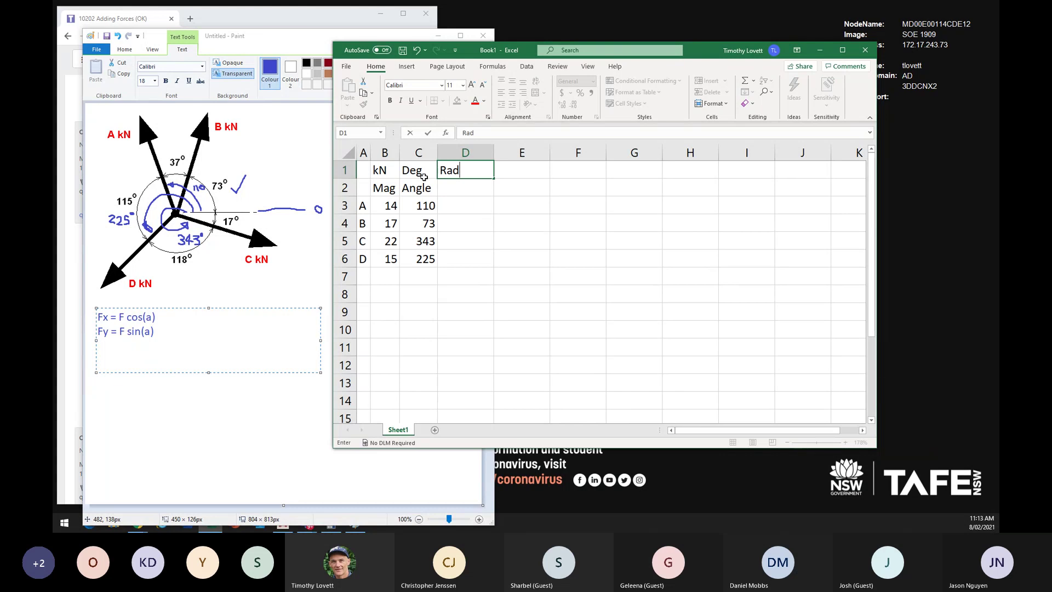
{"action": "key", "text": "Return"}
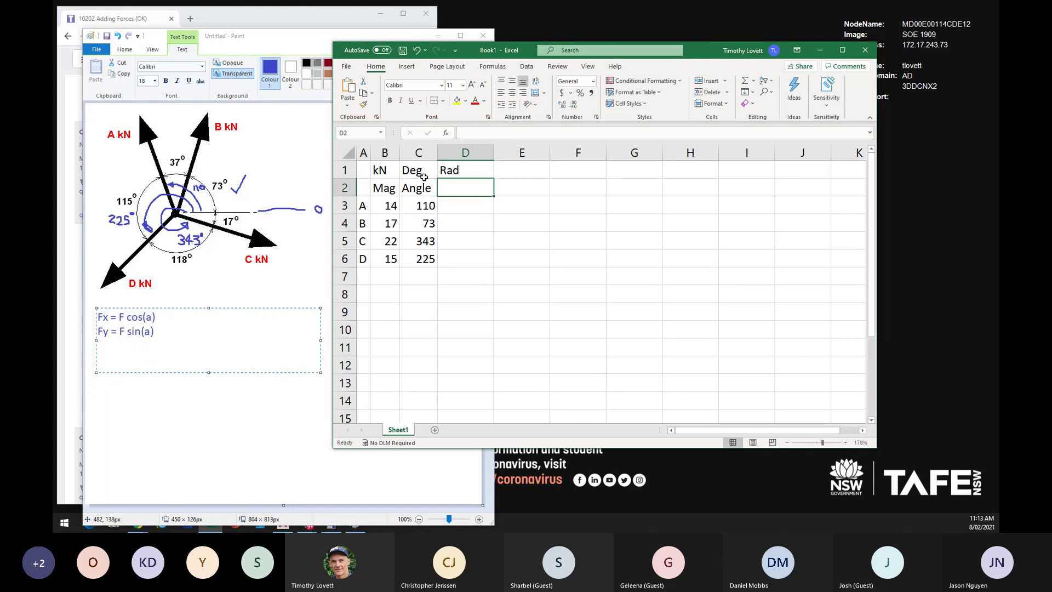
{"action": "type", "text": "Angle"}
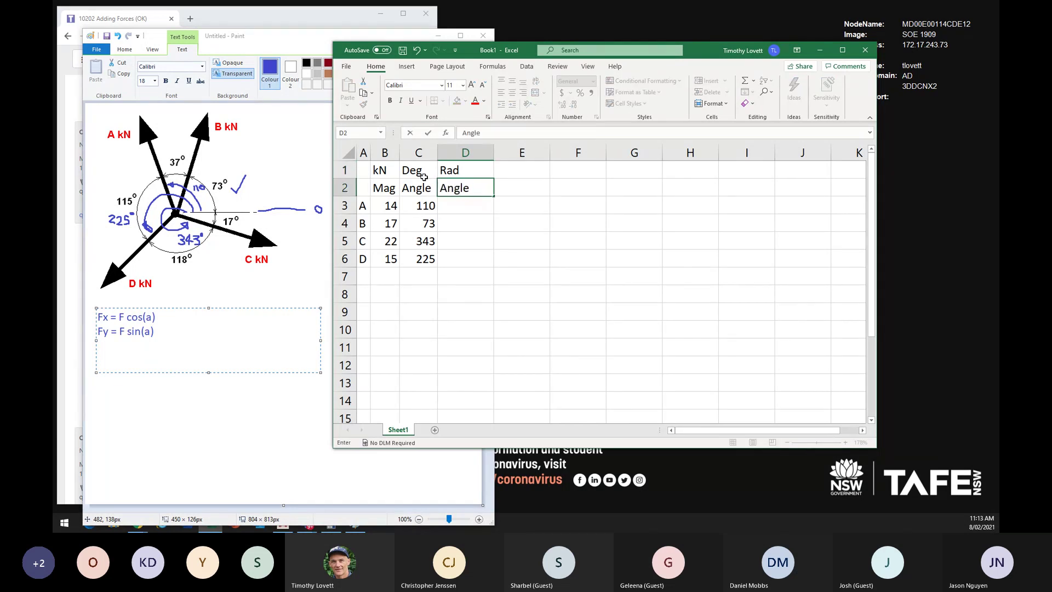
{"action": "key", "text": "Return"}
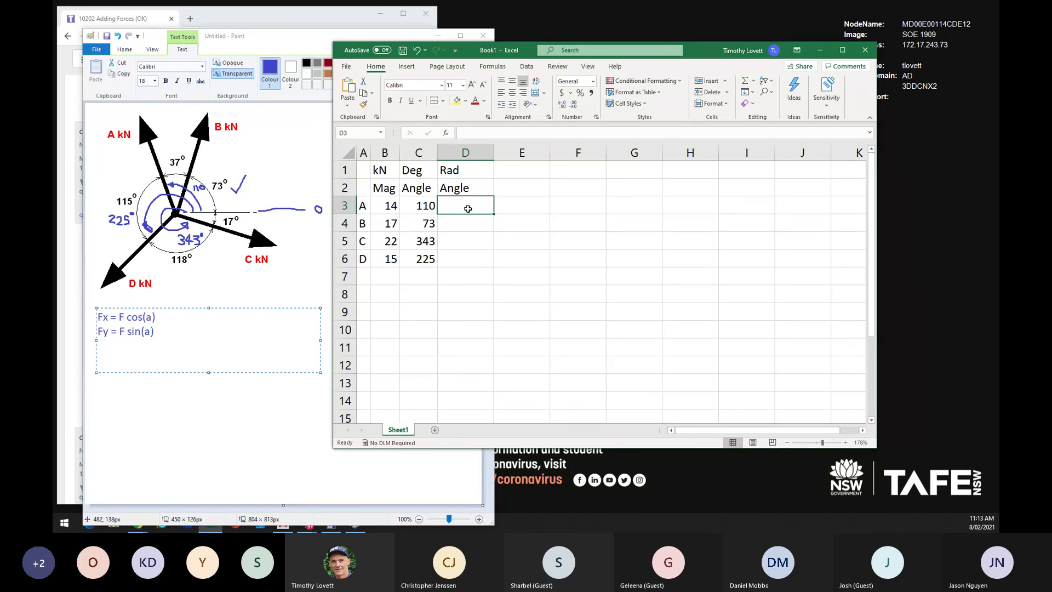
Step: Enter a trial formula =B3+C3 in cell D3
{"action": "left_click", "coordinate": [385, 206]}
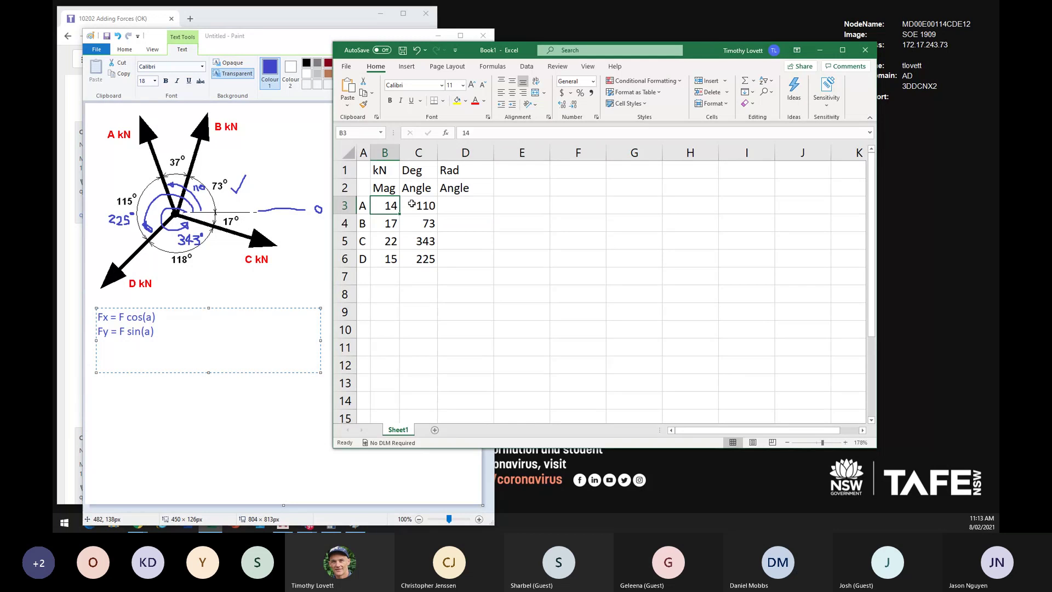
{"action": "left_click", "coordinate": [415, 204]}
{"action": "left_click", "coordinate": [395, 204]}
{"action": "left_click", "coordinate": [416, 203]}
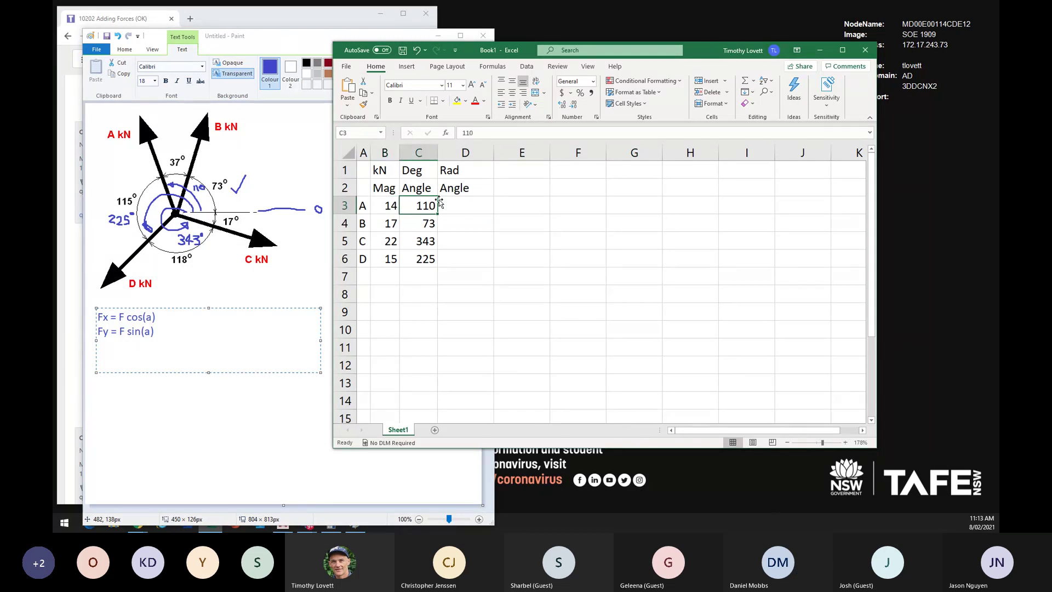
{"action": "left_click", "coordinate": [456, 204]}
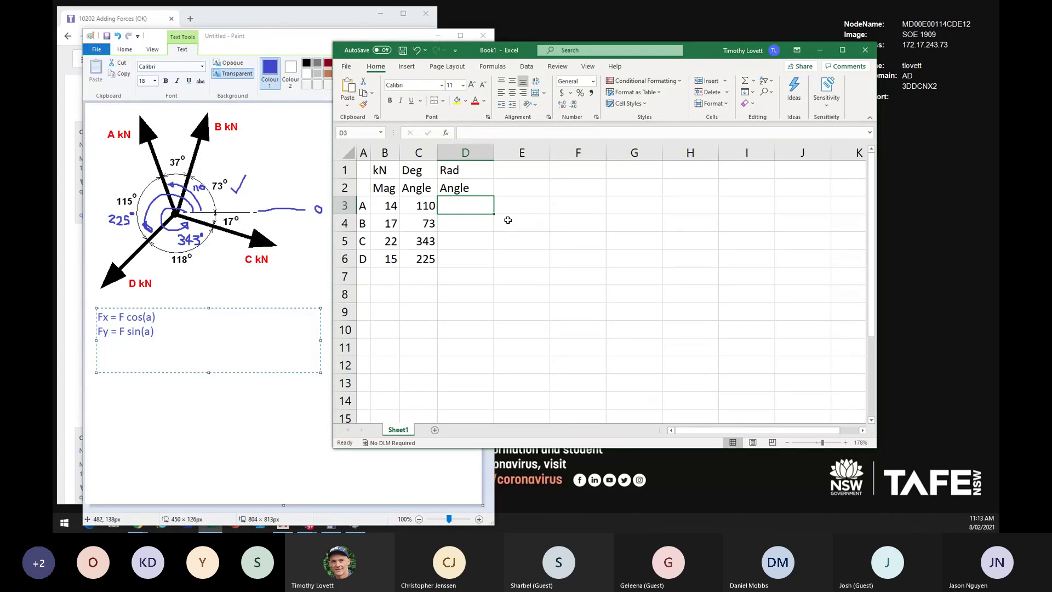
{"action": "type", "text": "="}
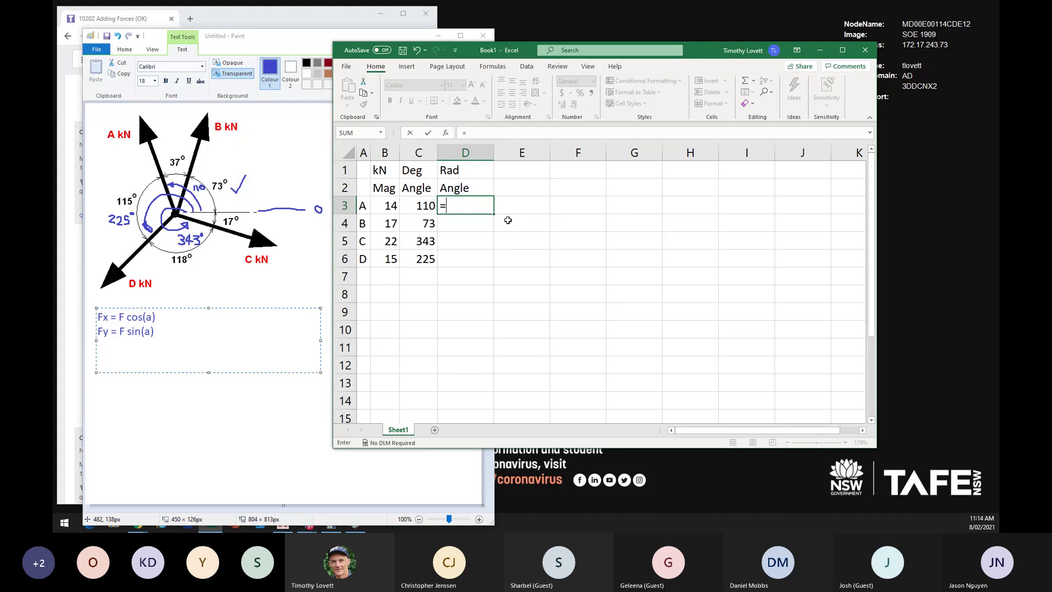
{"action": "left_click", "coordinate": [386, 206]}
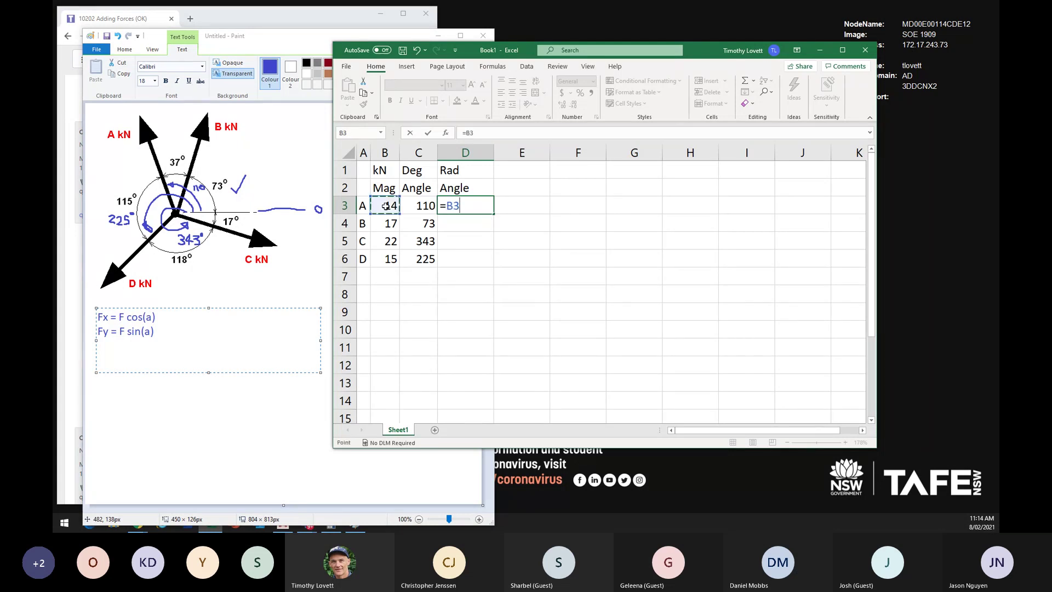
{"action": "type", "text": "+"}
{"action": "left_click", "coordinate": [416, 205]}
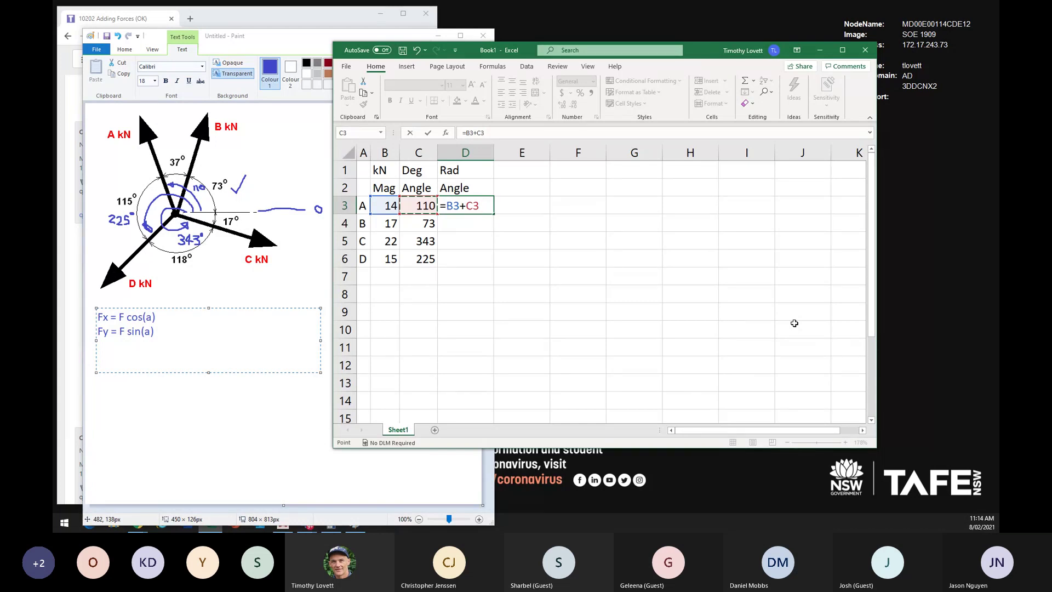
{"action": "key", "text": "Return"}
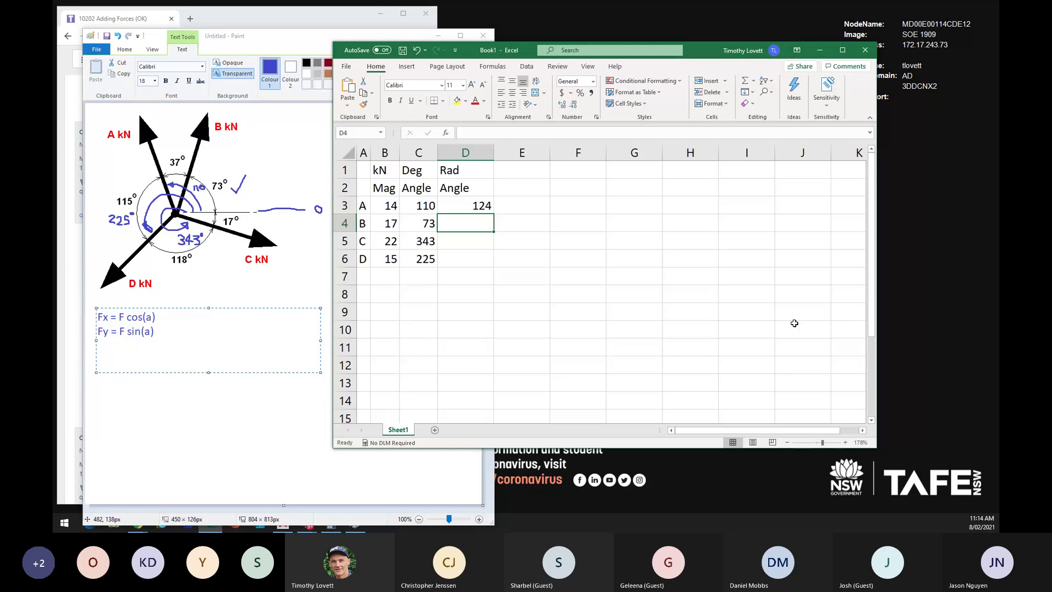
Step: Fill the formula down to D6, then clear D3:D6 and bring the Paint diagram forward
{"action": "left_click", "coordinate": [494, 211]}
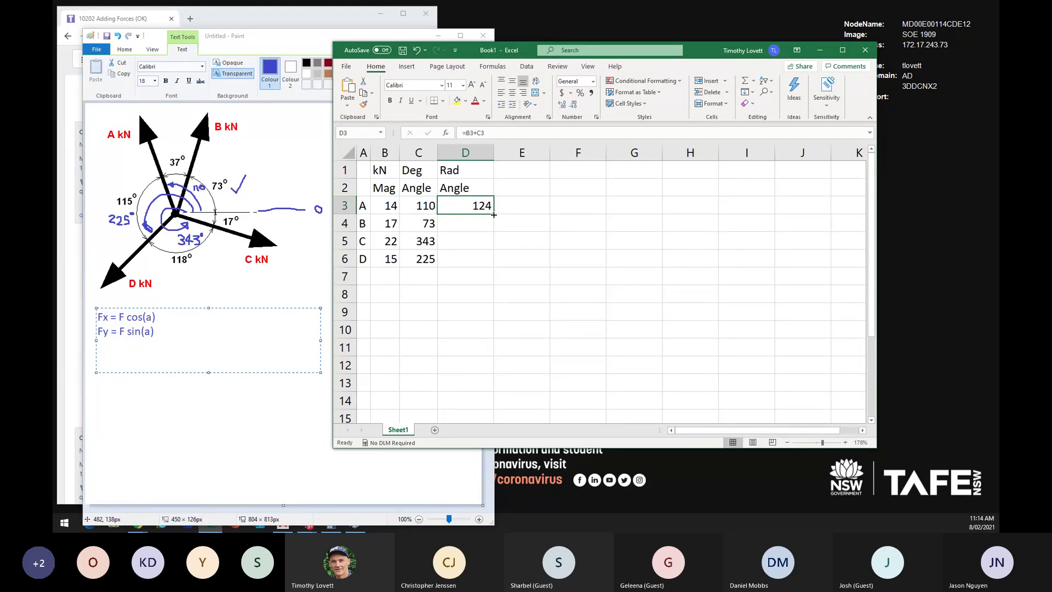
{"action": "left_click_drag", "start_coordinate": [494, 215], "coordinate": [493, 264]}
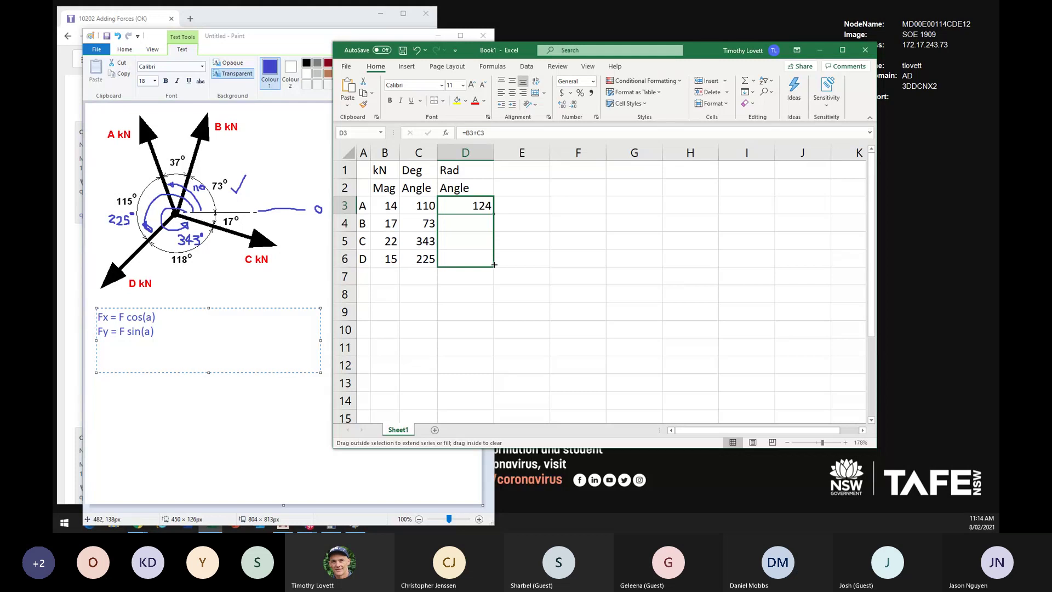
{"action": "left_click", "coordinate": [516, 280]}
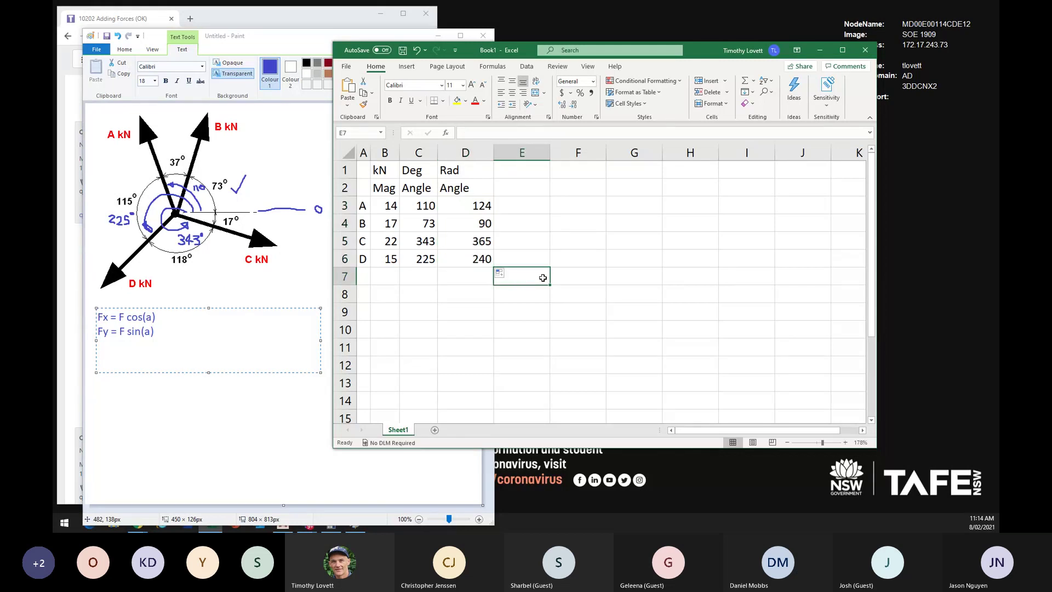
{"action": "left_click_drag", "start_coordinate": [477, 223], "coordinate": [477, 259]}
{"action": "key", "text": "Delete"}
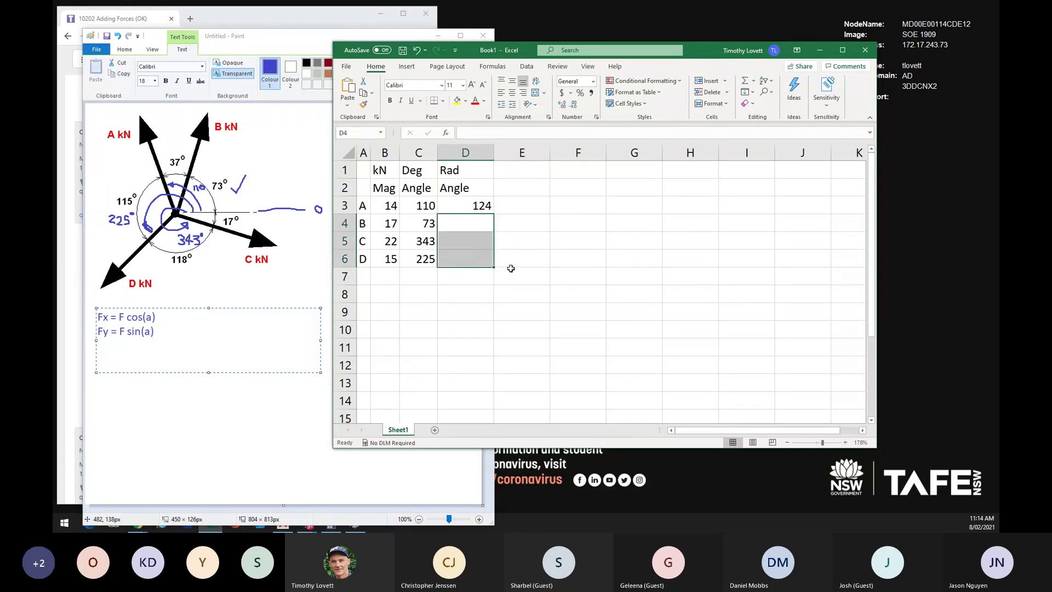
{"action": "left_click", "coordinate": [588, 235]}
{"action": "left_click", "coordinate": [422, 207]}
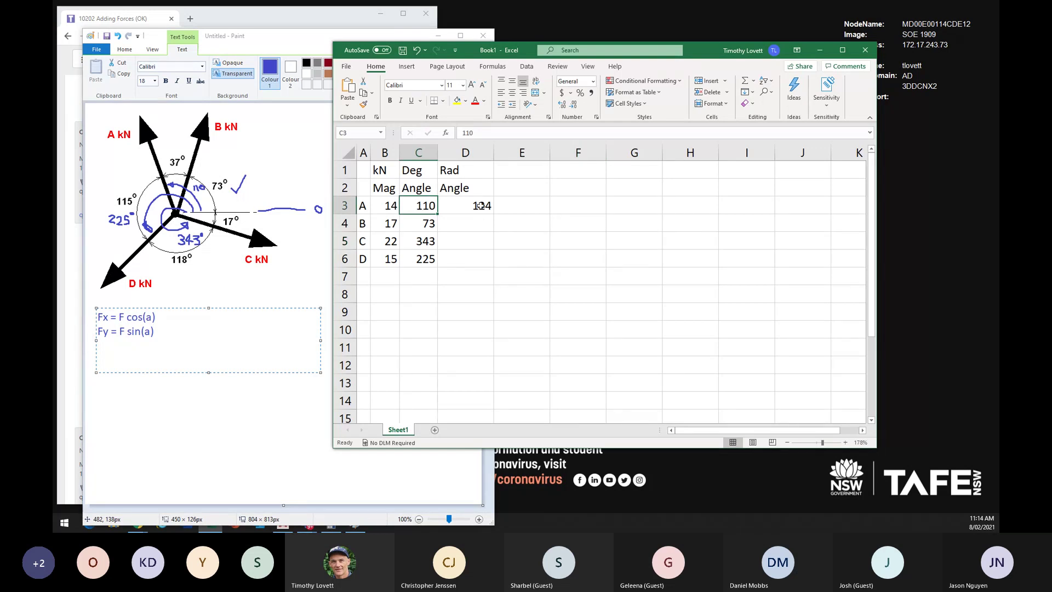
{"action": "left_click", "coordinate": [480, 206]}
{"action": "key", "text": "Delete"}
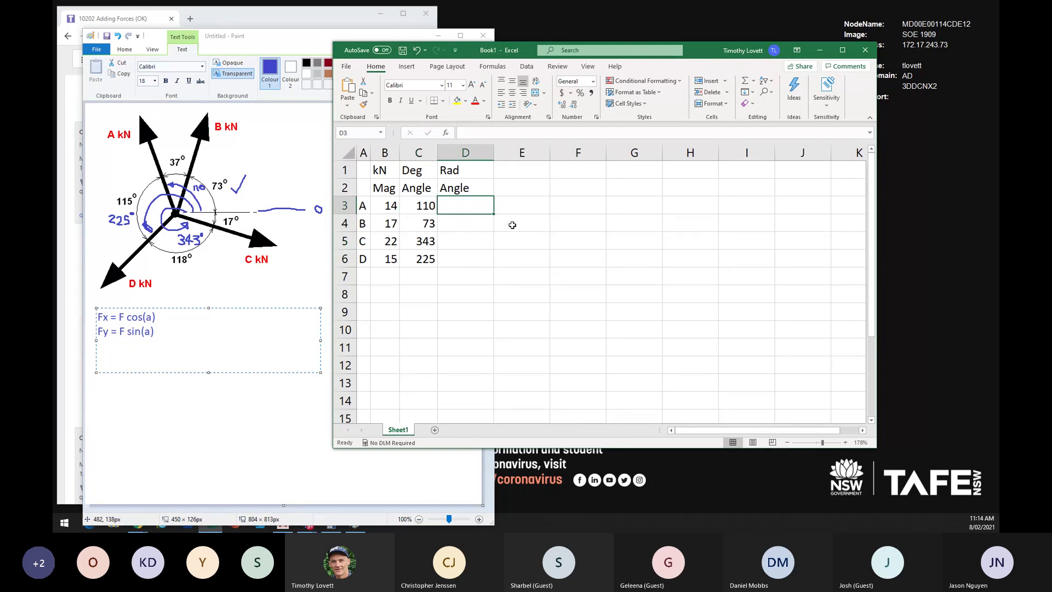
{"action": "left_click", "coordinate": [608, 257]}
{"action": "left_click", "coordinate": [265, 425]}
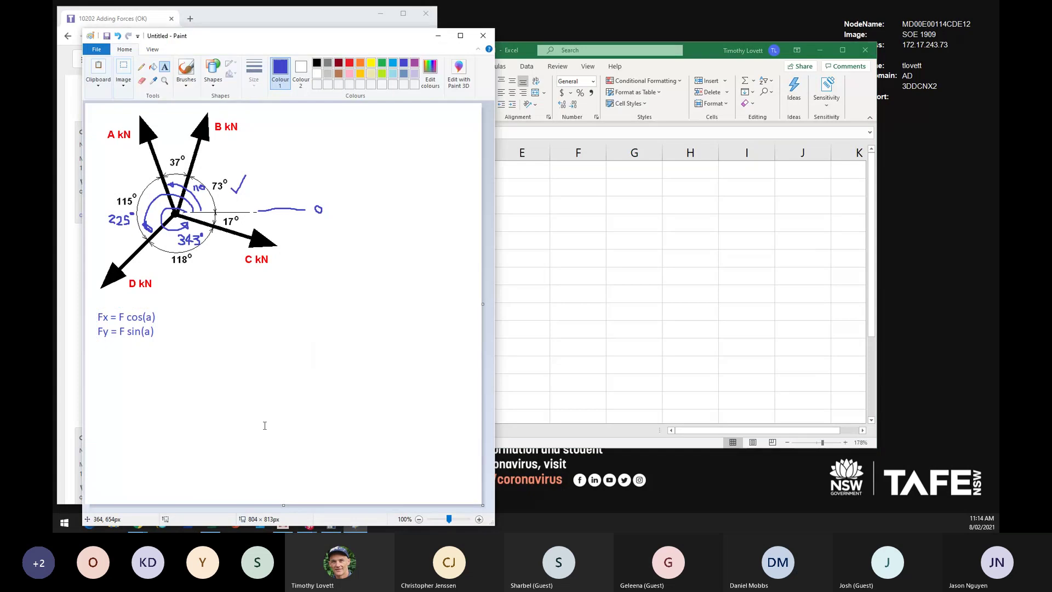
Step: Sketch a sector shape beside the force diagram with the freehand brush
{"action": "left_click", "coordinate": [186, 70]}
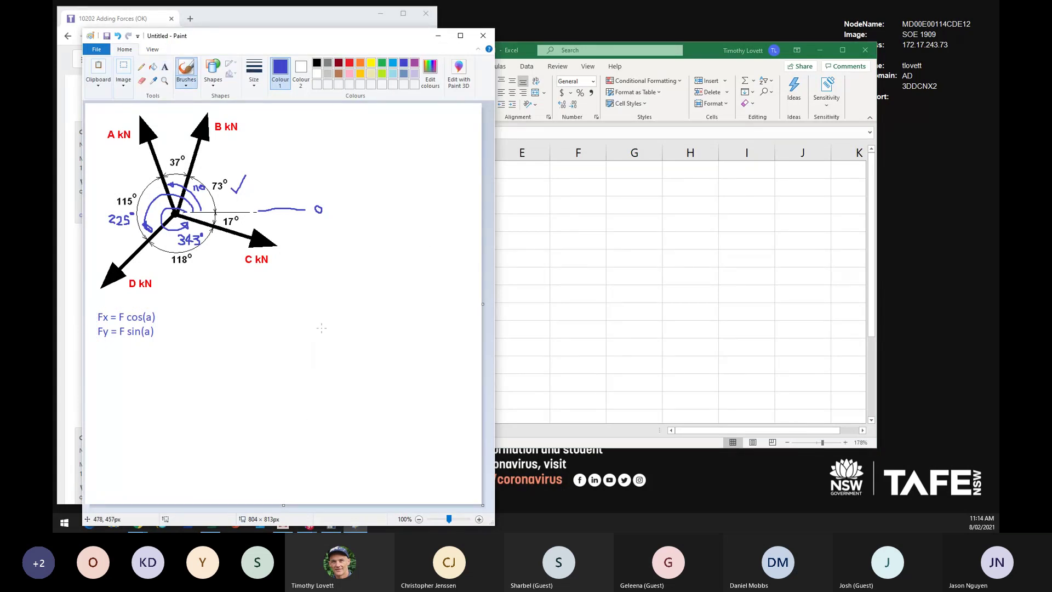
{"action": "left_click_drag", "start_coordinate": [305, 340], "coordinate": [388, 343]}
{"action": "left_click_drag", "start_coordinate": [304, 342], "coordinate": [344, 279]}
{"action": "left_click_drag", "start_coordinate": [388, 343], "coordinate": [345, 277]}
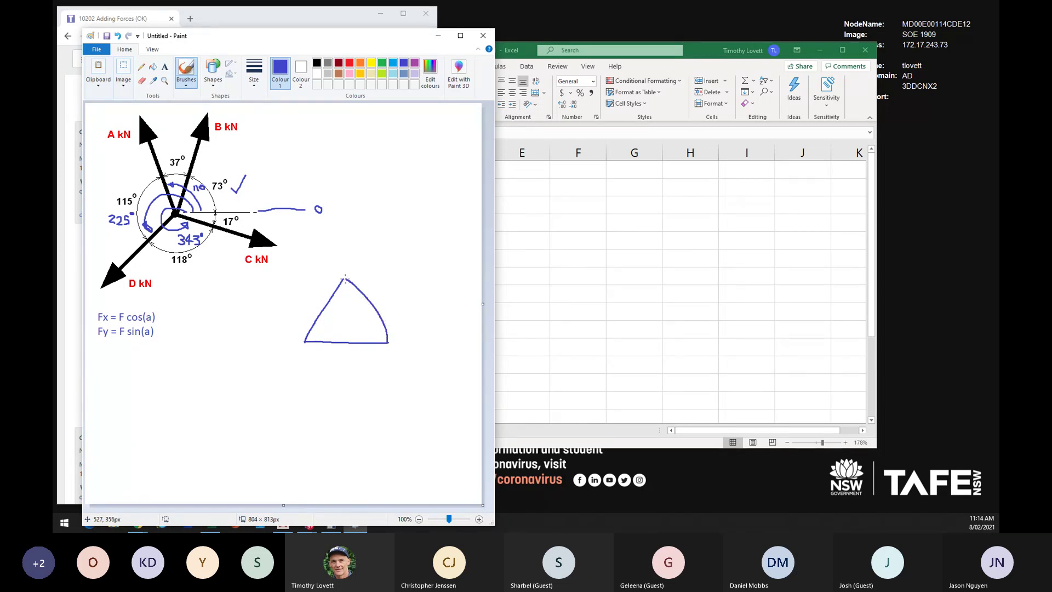
Step: Label the arc L and the base R, and mark the sector's corner angle
{"action": "left_click_drag", "start_coordinate": [379, 288], "coordinate": [377, 297]}
{"action": "left_click_drag", "start_coordinate": [345, 363], "coordinate": [353, 360]}
{"action": "left_click_drag", "start_coordinate": [311, 331], "coordinate": [319, 341]}
Step: Draw a small circle with a radius and write 360/2π beside it
{"action": "left_click_drag", "start_coordinate": [392, 168], "coordinate": [392, 168]}
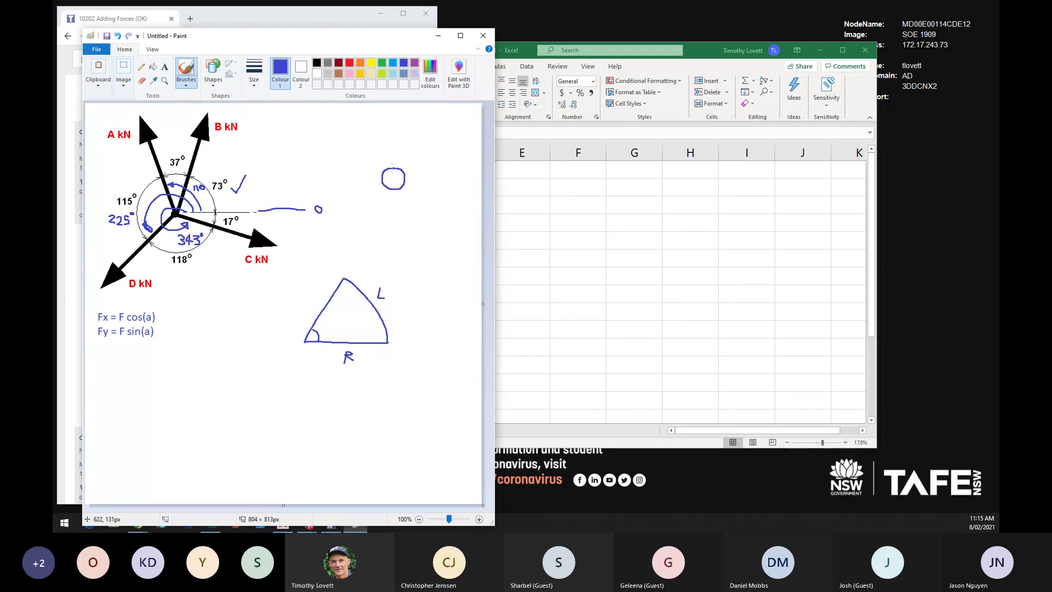
{"action": "mouse_move", "coordinate": [417, 160]}
{"action": "left_mouse_down"}
{"action": "mouse_move", "coordinate": [414, 168]}
{"action": "mouse_move", "coordinate": [445, 169]}
{"action": "left_mouse_up"}
{"action": "left_click_drag", "start_coordinate": [393, 178], "coordinate": [401, 178]}
{"action": "left_click_drag", "start_coordinate": [416, 181], "coordinate": [426, 190]}
{"action": "left_click_drag", "start_coordinate": [423, 183], "coordinate": [433, 186]}
{"action": "left_click_drag", "start_coordinate": [396, 177], "coordinate": [444, 176]}
Step: Write 180/π beside the sector and bring the Excel table back to the front
{"action": "mouse_move", "coordinate": [416, 272]}
{"action": "left_mouse_down"}
{"action": "mouse_move", "coordinate": [415, 281]}
{"action": "mouse_move", "coordinate": [438, 266]}
{"action": "mouse_move", "coordinate": [449, 278]}
{"action": "mouse_move", "coordinate": [438, 299]}
{"action": "left_mouse_up"}
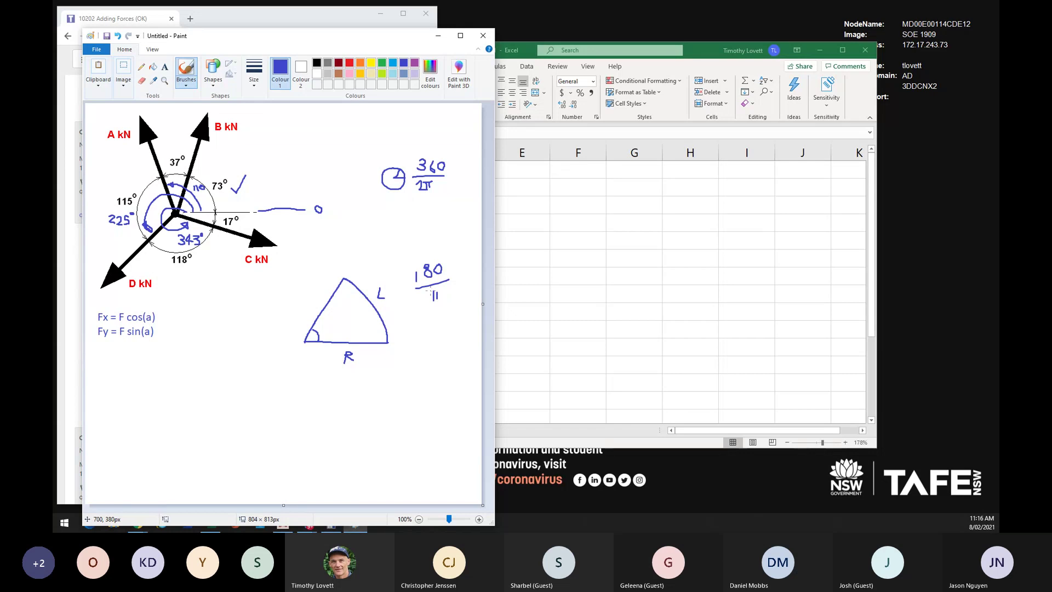
{"action": "left_click", "coordinate": [521, 241]}
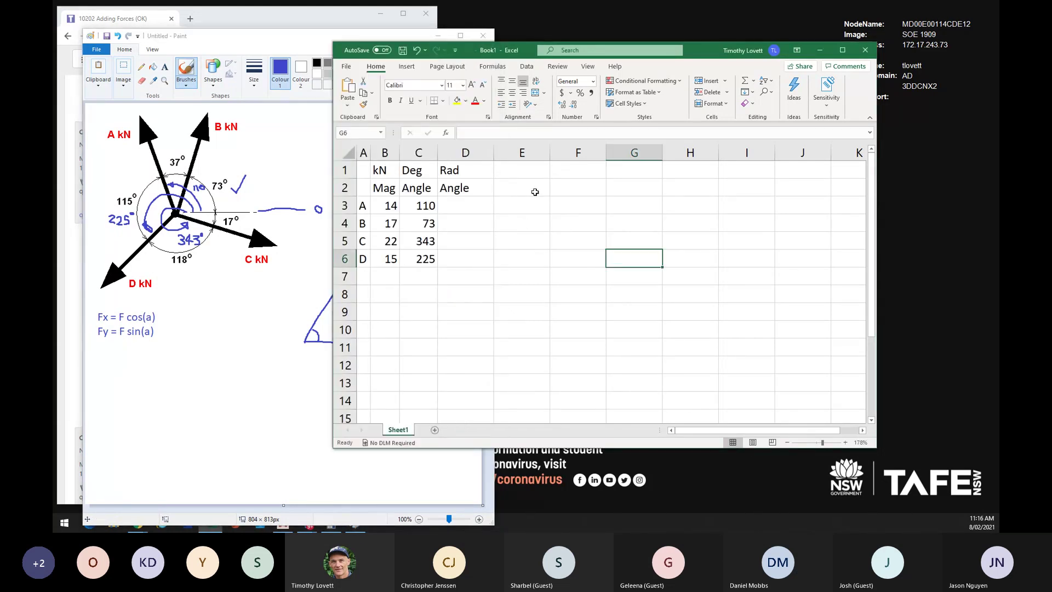
Step: Type a 180-divided-by-pi formula into F2 with pi entered as digits
{"action": "left_click", "coordinate": [561, 189]}
{"action": "type", "text": "="}
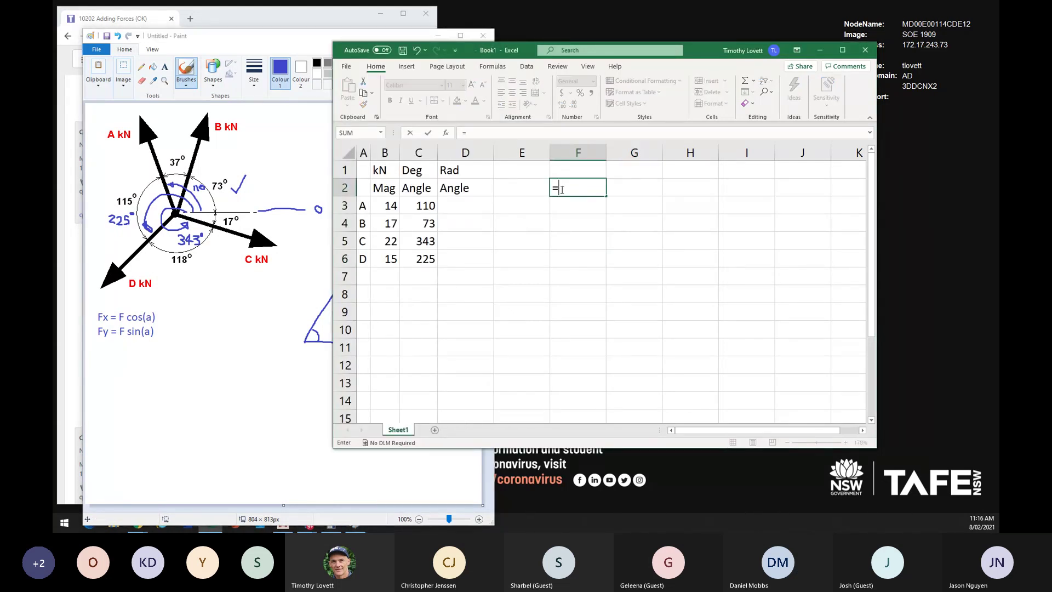
{"action": "type", "text": "180/"}
{"action": "type", "text": "3.31"}
{"action": "key", "text": "BackSpace"}
{"action": "key", "text": "BackSpace"}
{"action": "type", "text": "1"}
{"action": "type", "text": "4159265"}
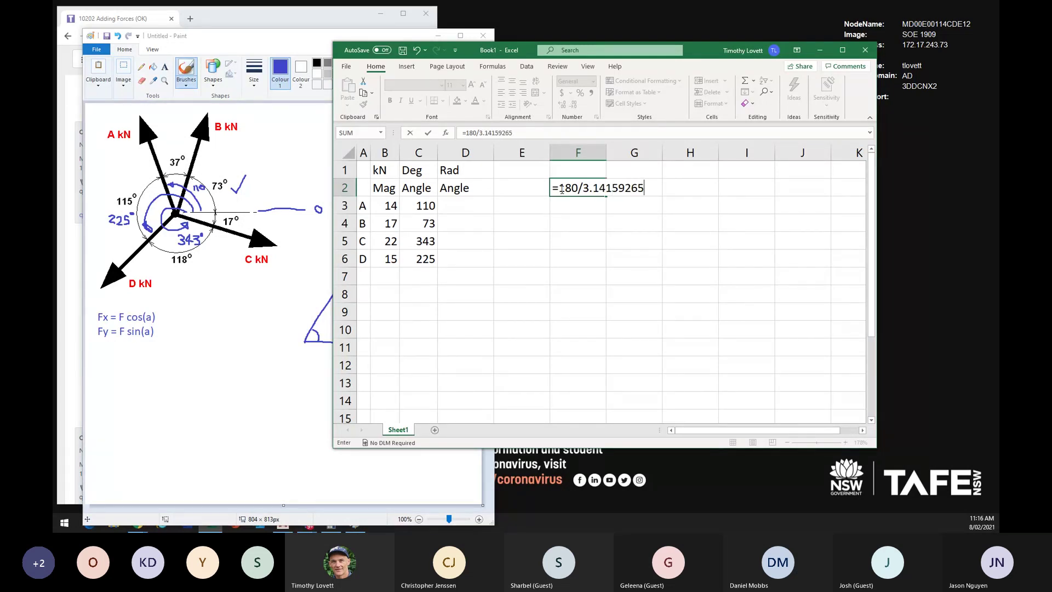
{"action": "type", "text": "35"}
{"action": "key", "text": "Return"}
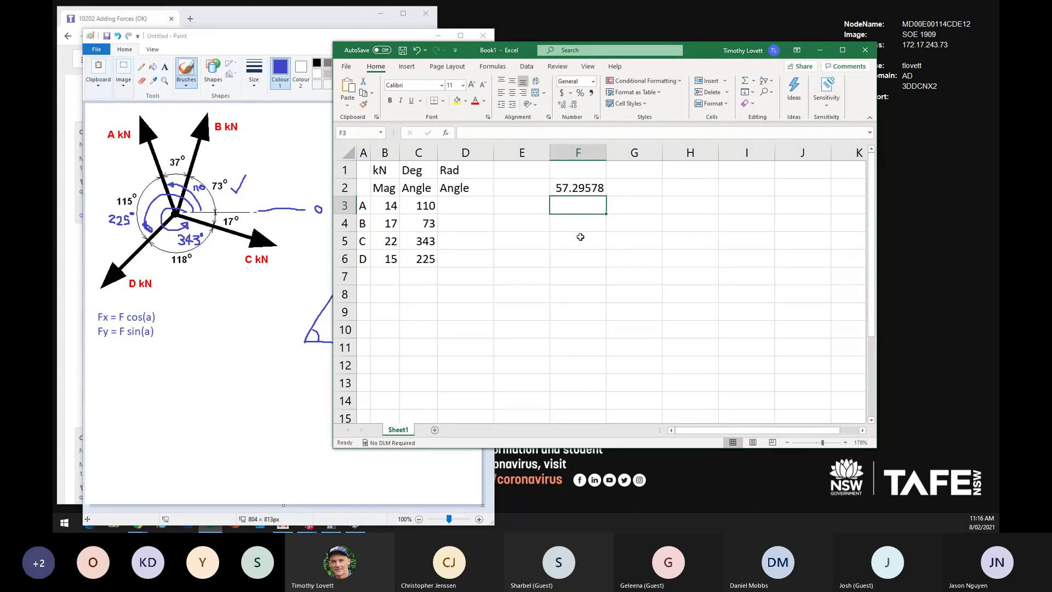
{"action": "key", "text": "Up"}
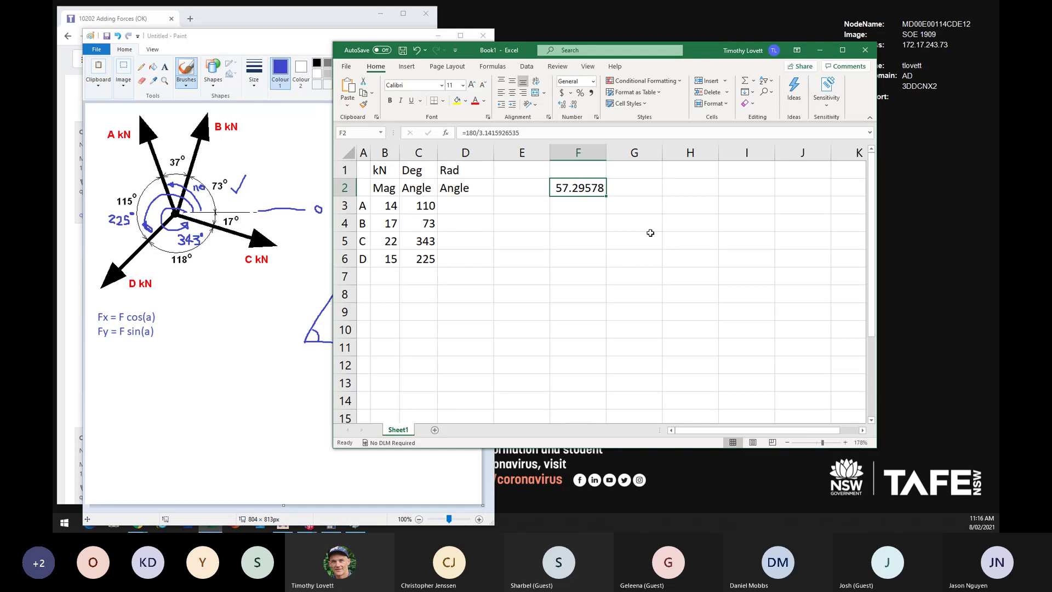
Step: Replace F2's formula with =1890/pi(), which uses the PI function
{"action": "left_click", "coordinate": [490, 133]}
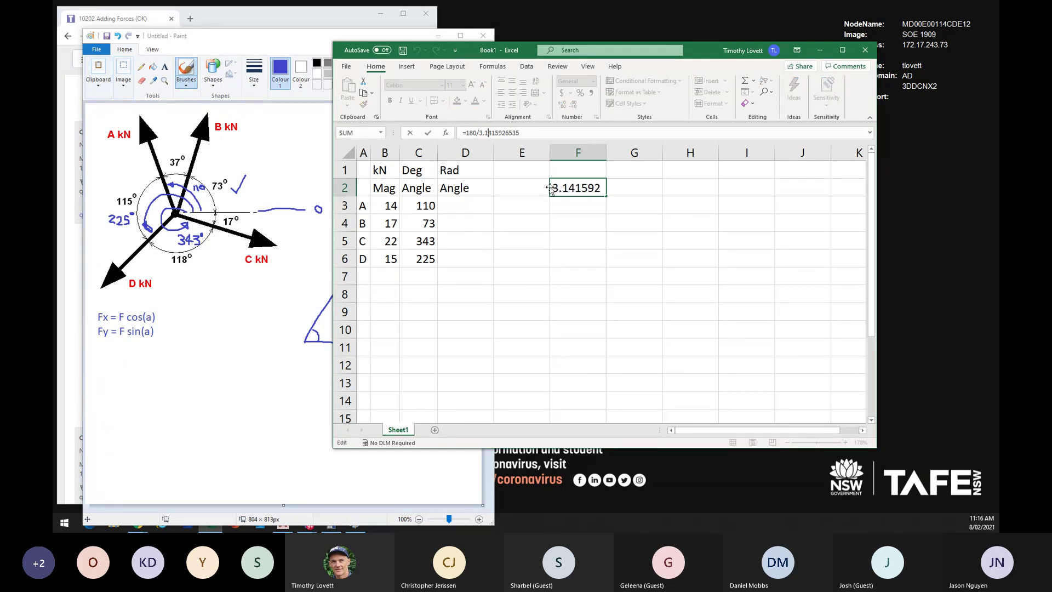
{"action": "left_click_drag", "start_coordinate": [477, 132], "coordinate": [557, 131]}
{"action": "left_click", "coordinate": [557, 131]}
{"action": "key", "text": "Escape"}
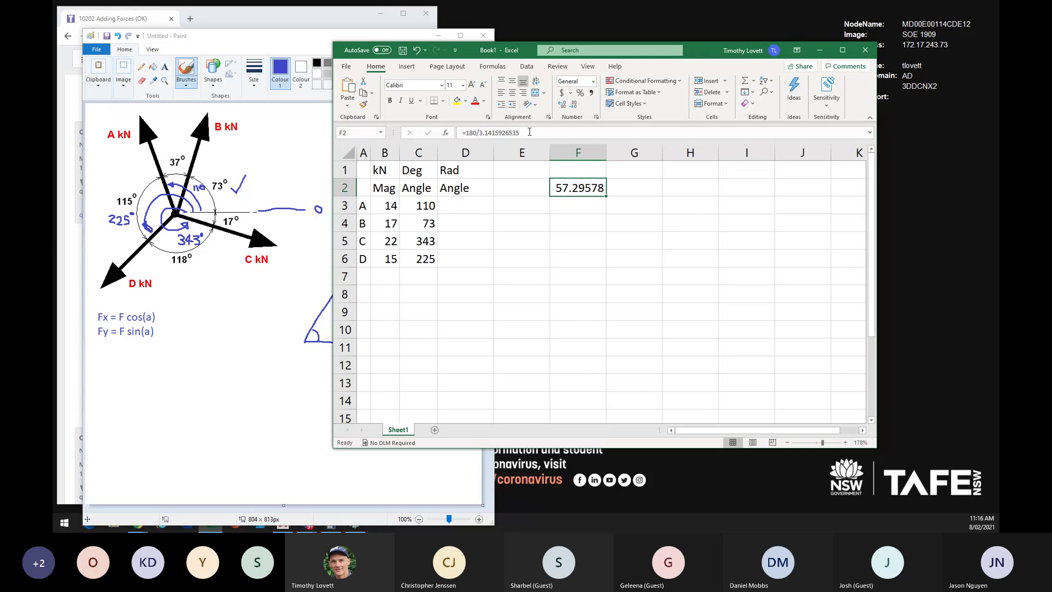
{"action": "triple_click", "coordinate": [529, 132]}
{"action": "key", "text": "BackSpace"}
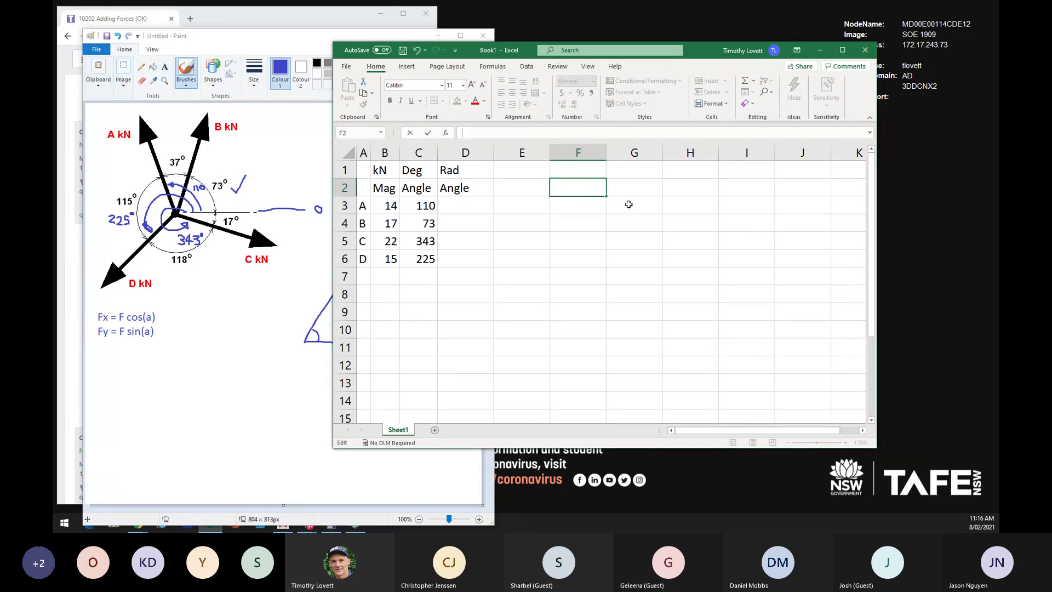
{"action": "type", "text": "=1"}
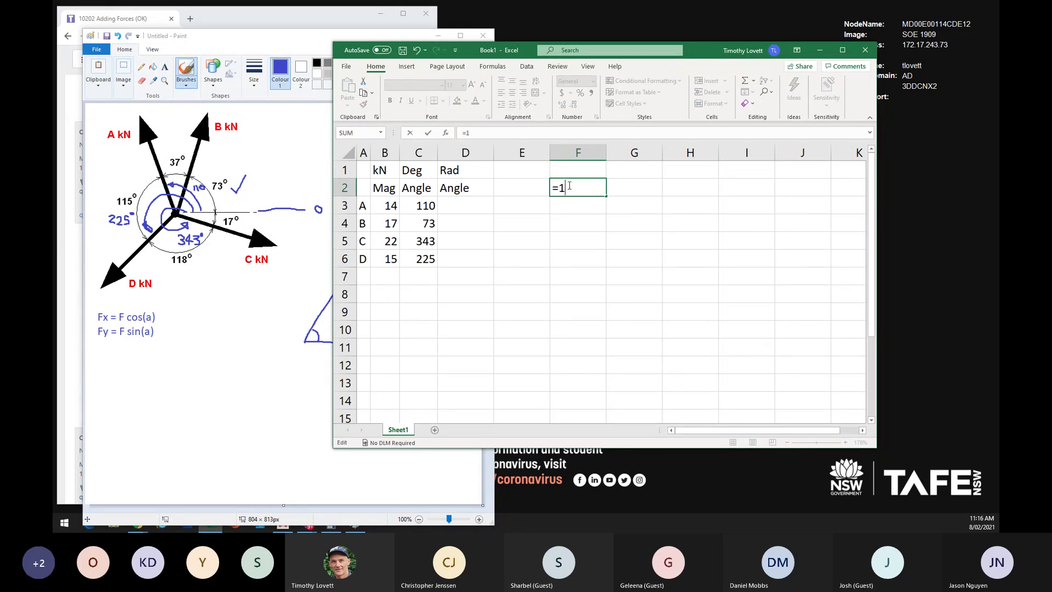
{"action": "type", "text": "890/p"}
{"action": "type", "text": "i()"}
{"action": "key", "text": "Return"}
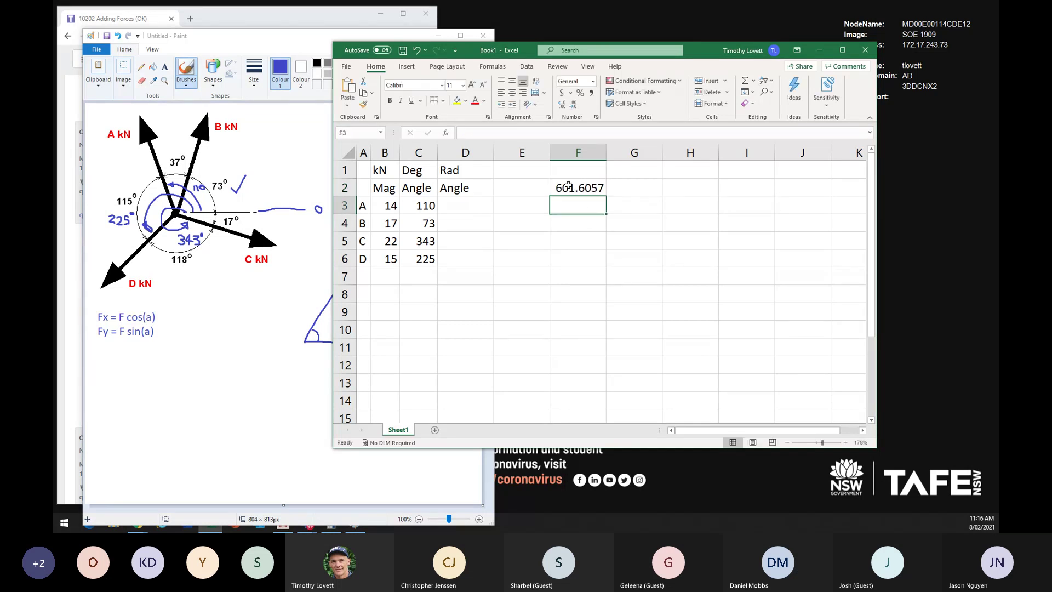
Step: Remove the stray 9 so F2 reads =180/PI(), giving 57.29578
{"action": "left_click", "coordinate": [568, 186]}
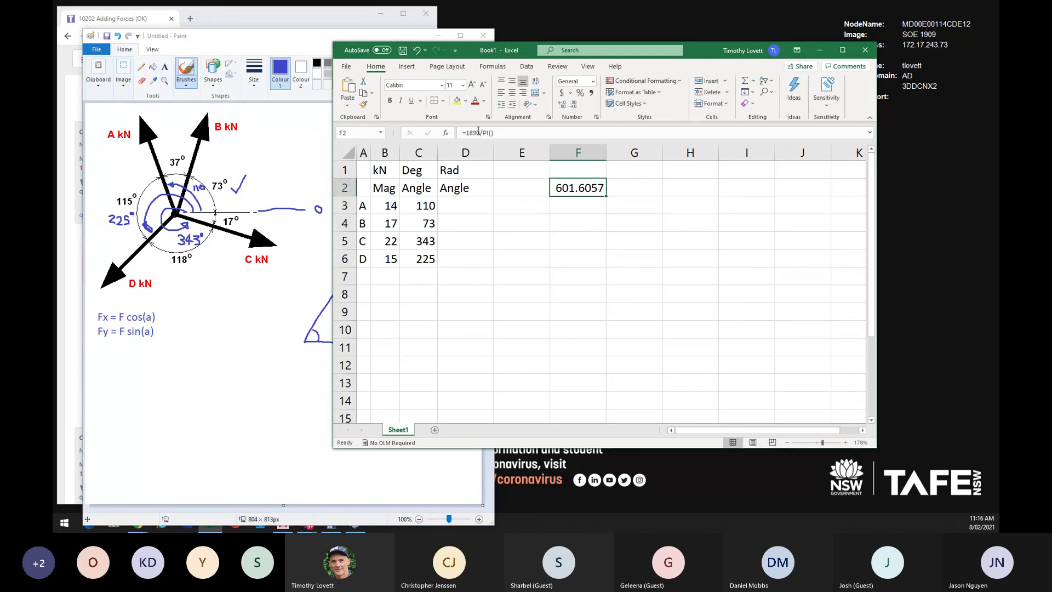
{"action": "left_click", "coordinate": [467, 133]}
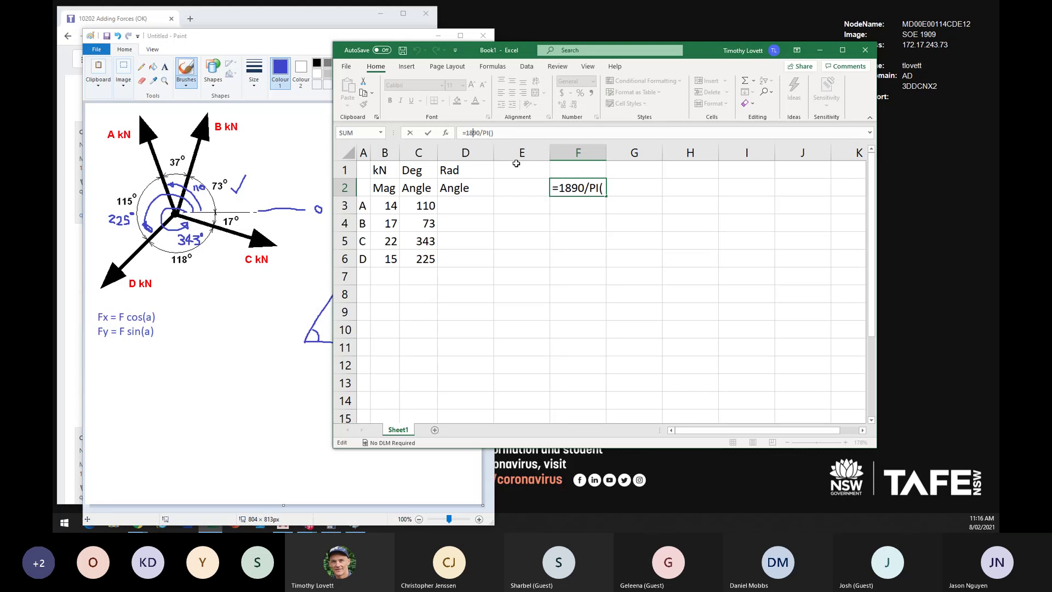
{"action": "key", "text": "Delete"}
{"action": "key", "text": "Return"}
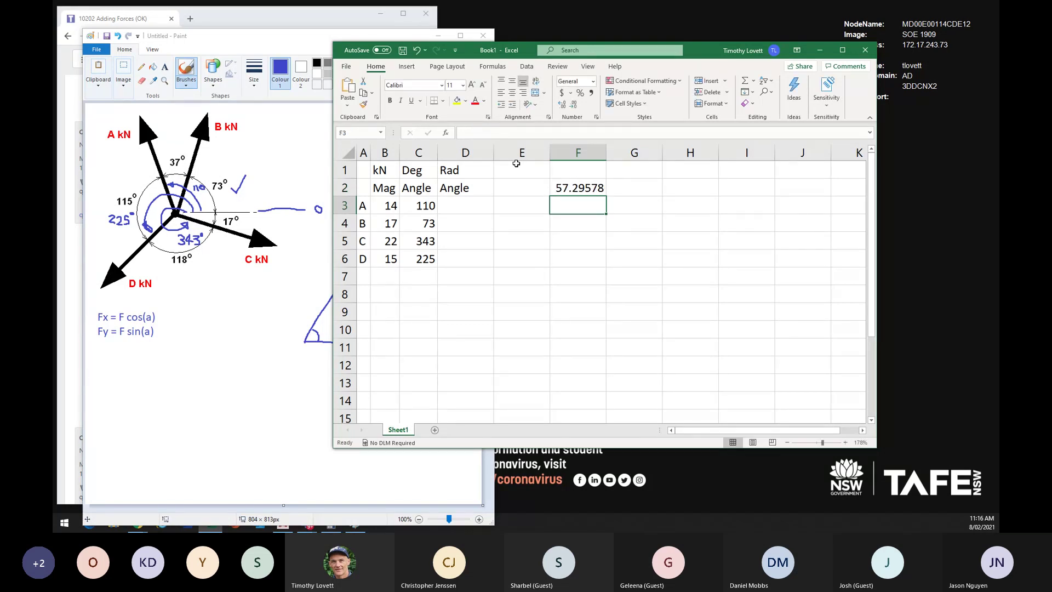
{"action": "left_click", "coordinate": [574, 187]}
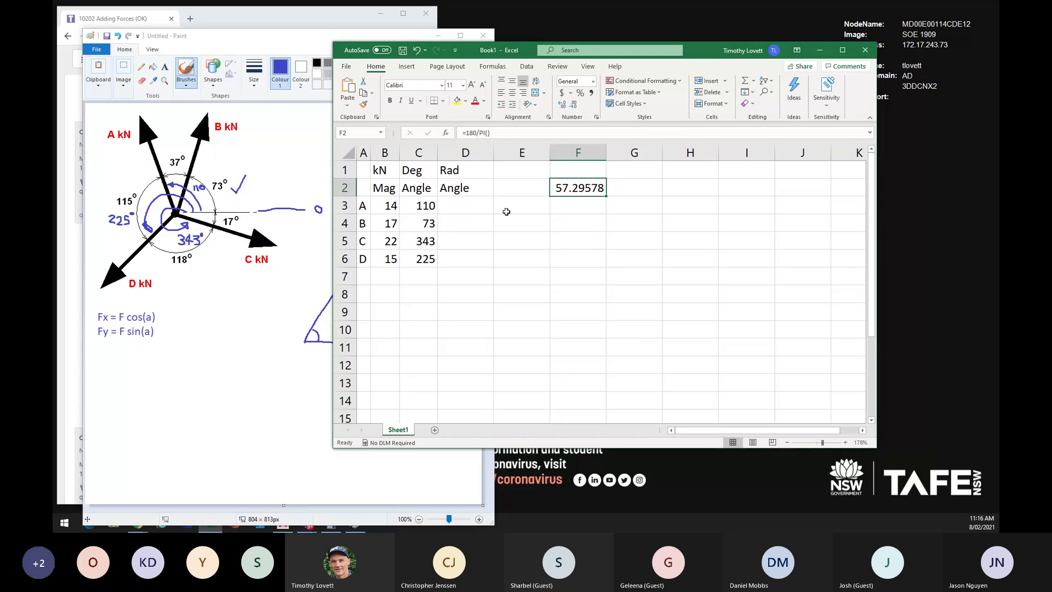
{"action": "left_click", "coordinate": [420, 206]}
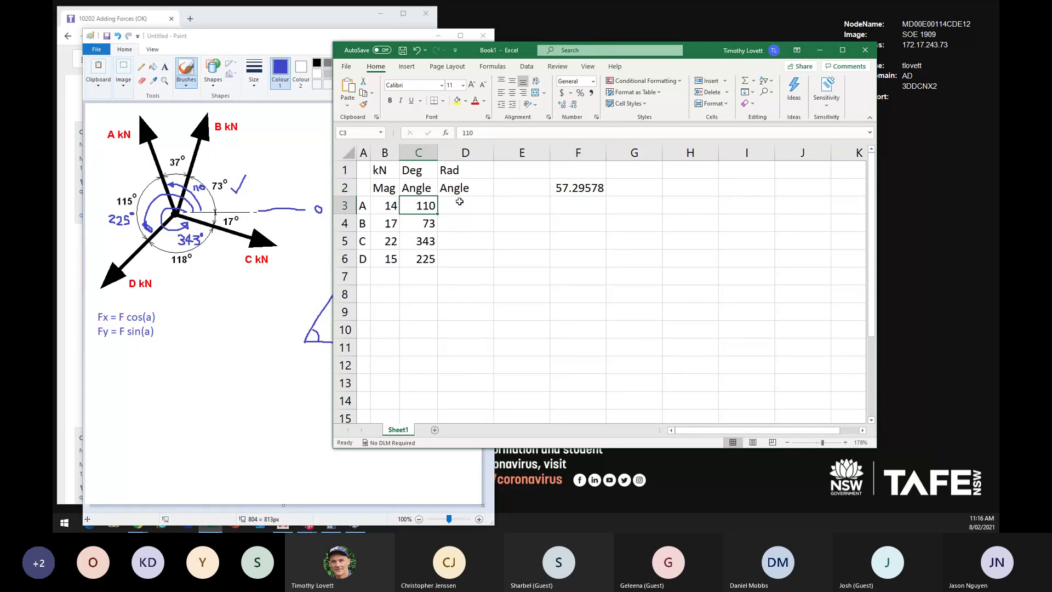
{"action": "left_click", "coordinate": [588, 193]}
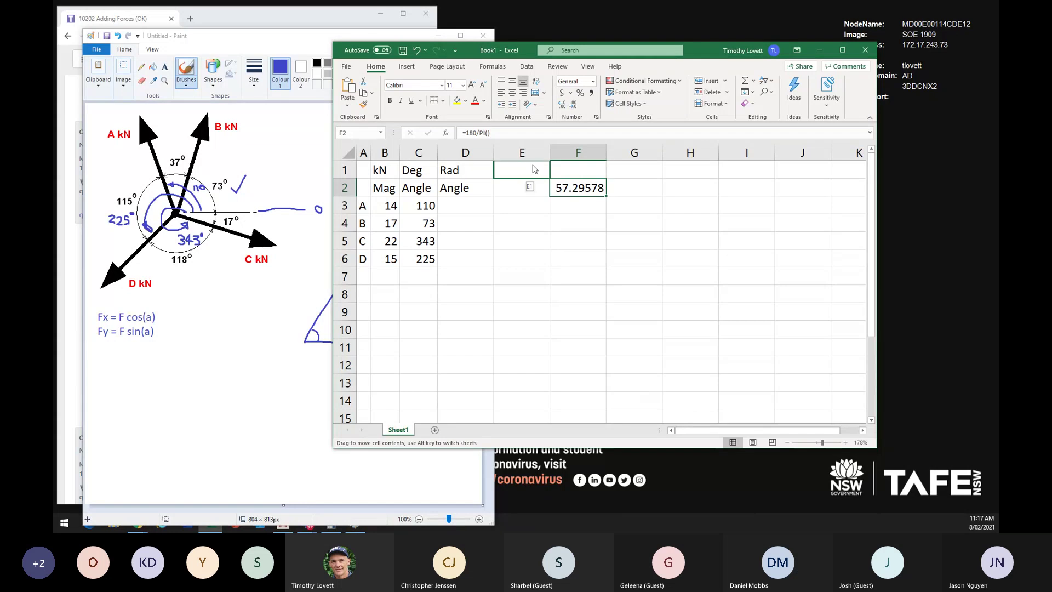
Step: Move the 57.29578 conversion factor from F2 up to cell E1
{"action": "left_click_drag", "start_coordinate": [586, 184], "coordinate": [530, 166]}
{"action": "left_click", "coordinate": [569, 205]}
{"action": "left_click", "coordinate": [528, 172]}
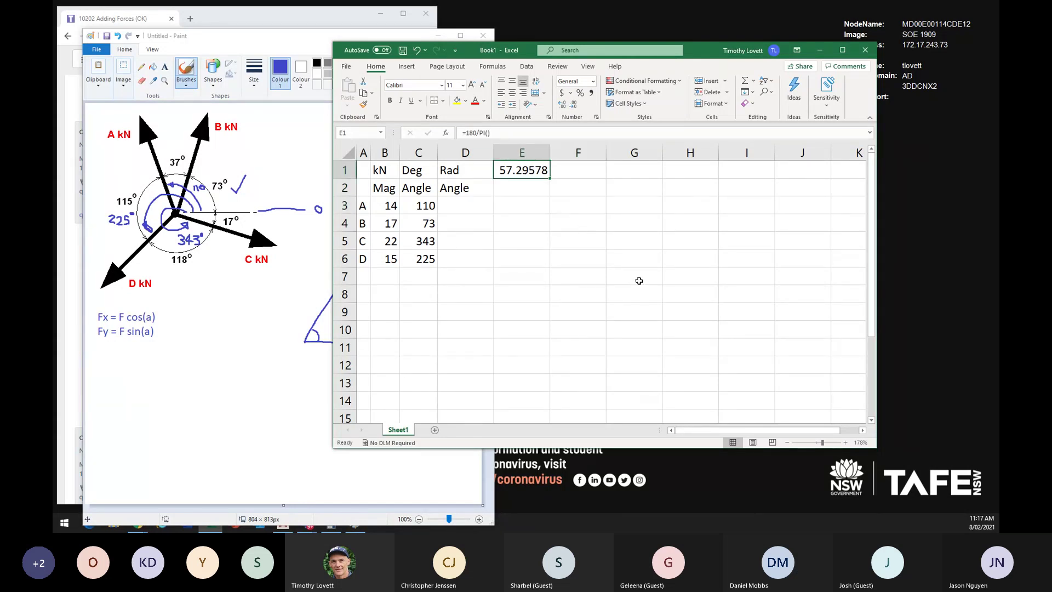
{"action": "left_click", "coordinate": [424, 206]}
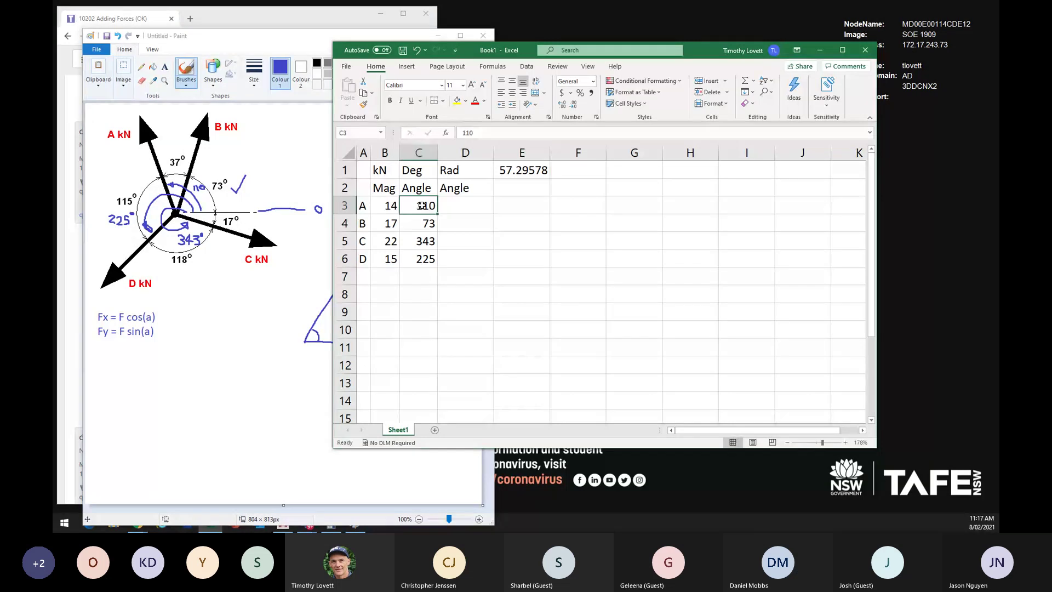
{"action": "left_click", "coordinate": [448, 205]}
{"action": "left_click", "coordinate": [433, 204]}
{"action": "left_click", "coordinate": [448, 205]}
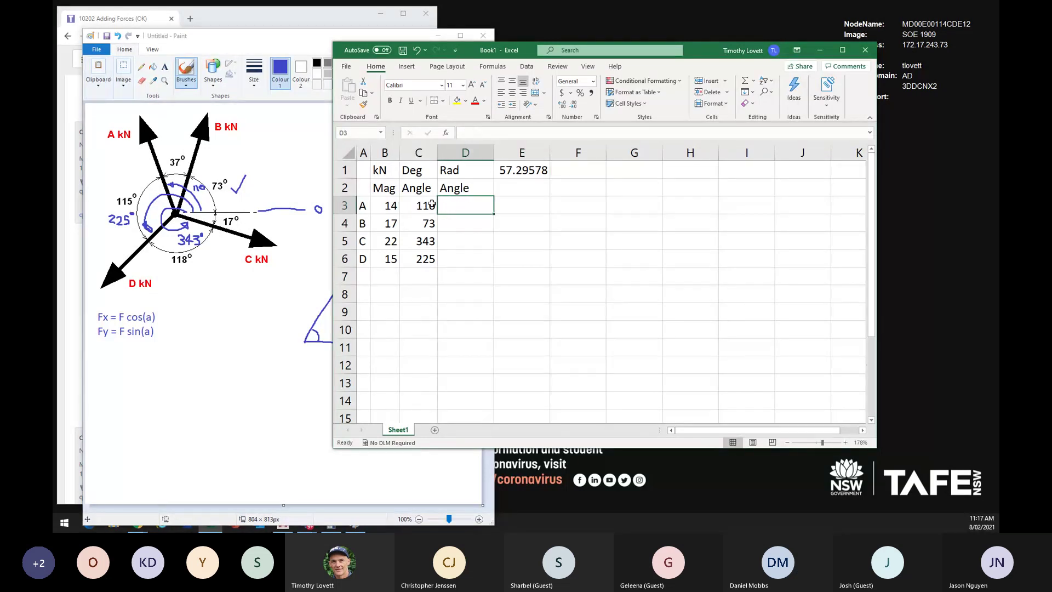
{"action": "left_click", "coordinate": [421, 206]}
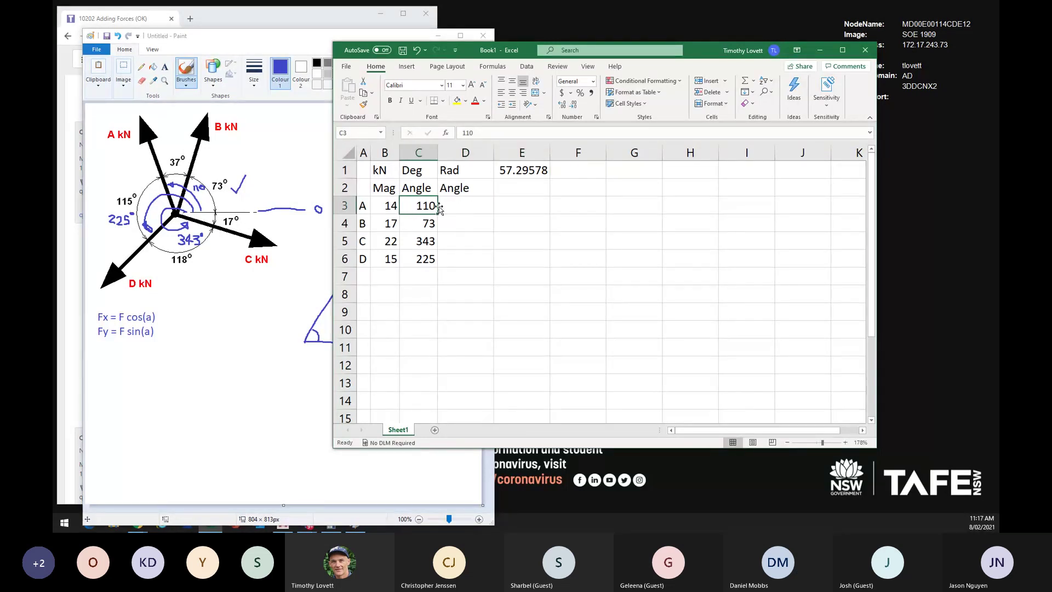
{"action": "left_click", "coordinate": [524, 170]}
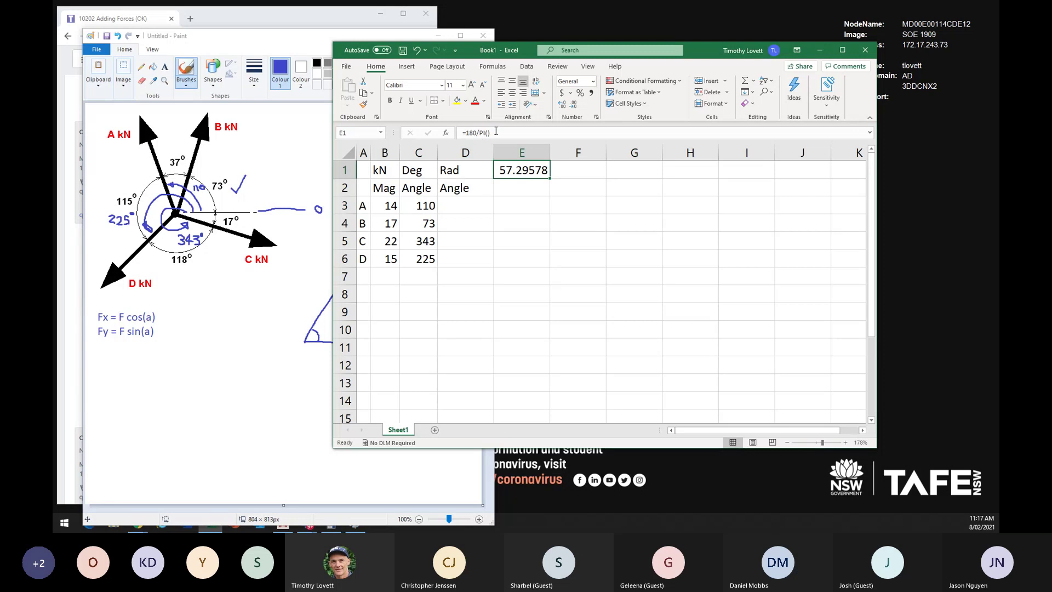
Step: Enter =C3/E1 in D3 to convert A's 110° angle to 1.919862 radians
{"action": "left_click", "coordinate": [460, 208]}
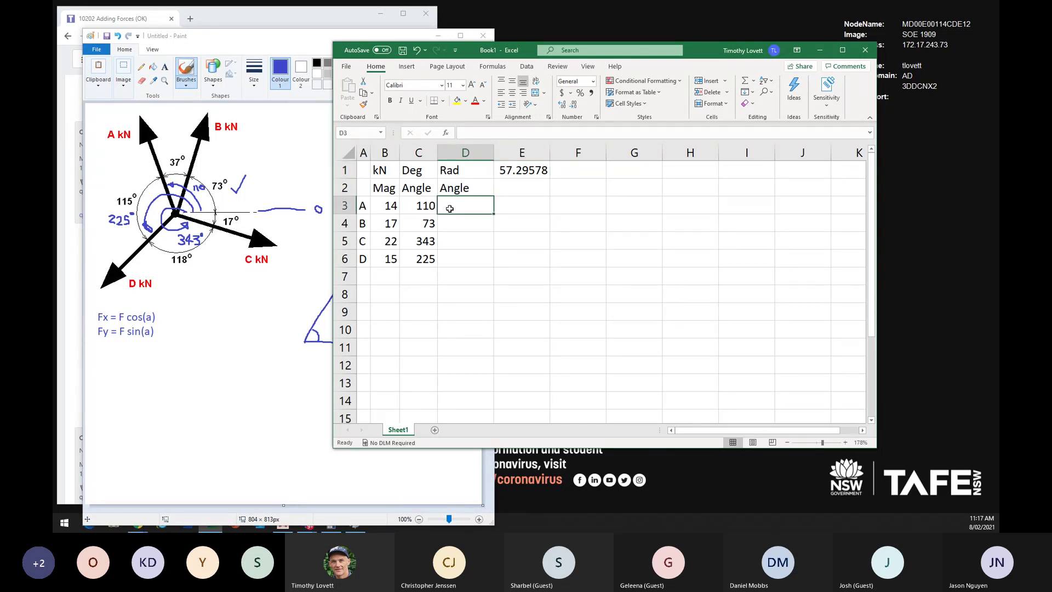
{"action": "type", "text": "="}
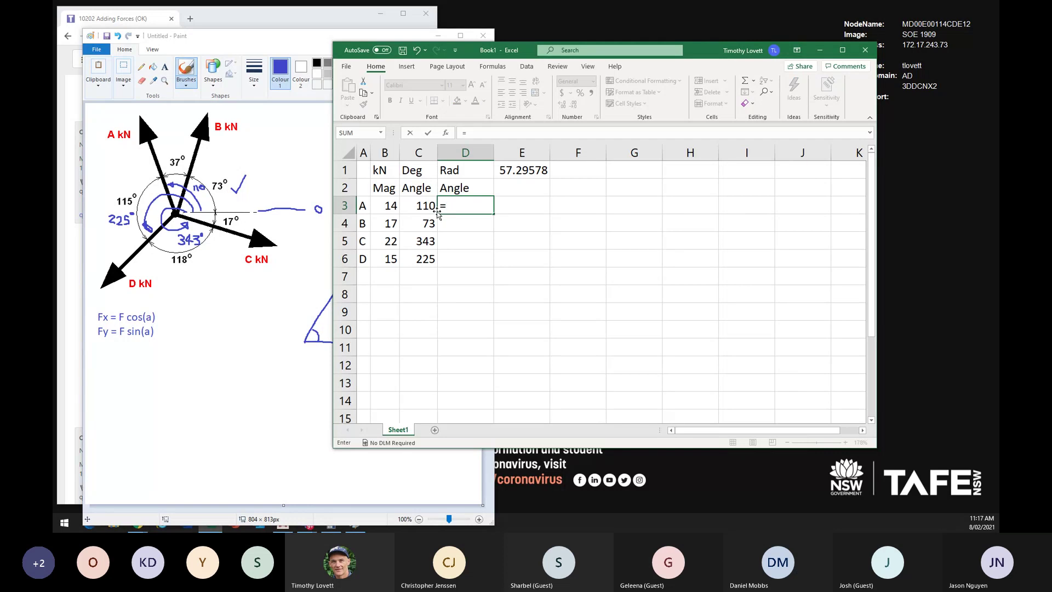
{"action": "left_click", "coordinate": [420, 206]}
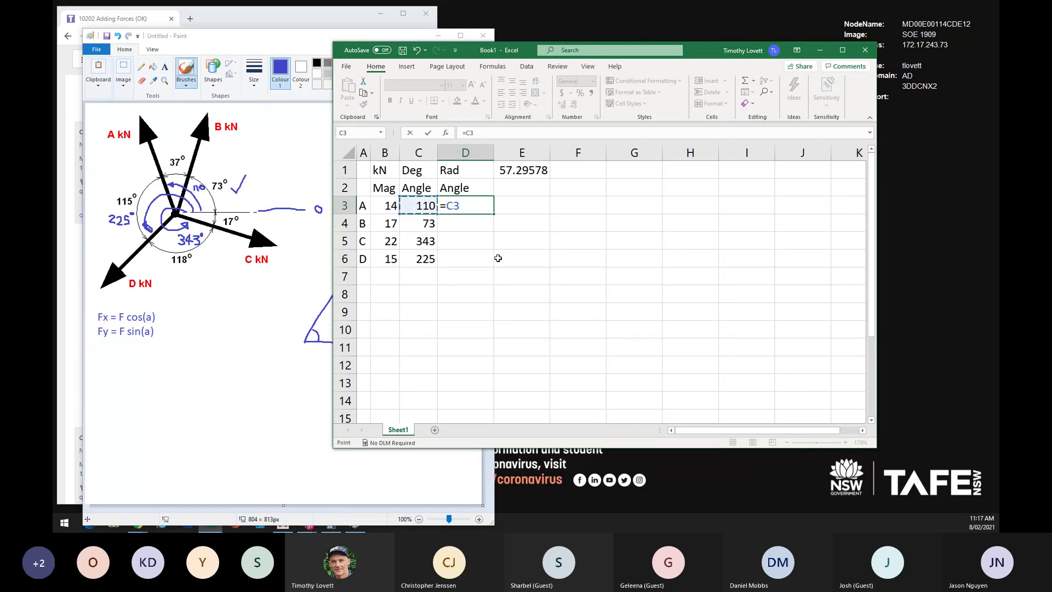
{"action": "type", "text": "/"}
{"action": "left_click", "coordinate": [527, 173]}
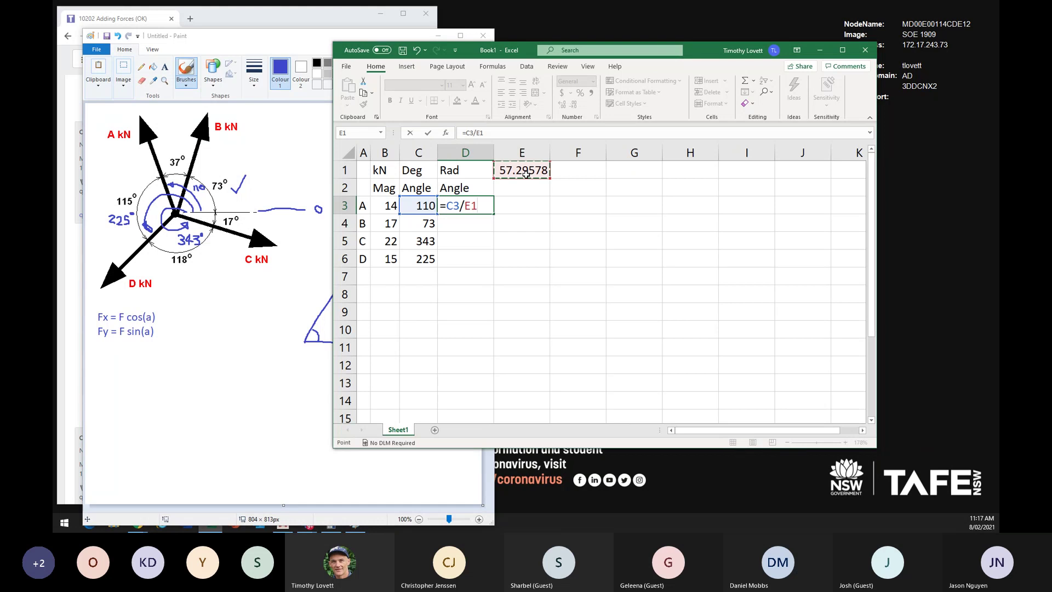
{"action": "key", "text": "Return"}
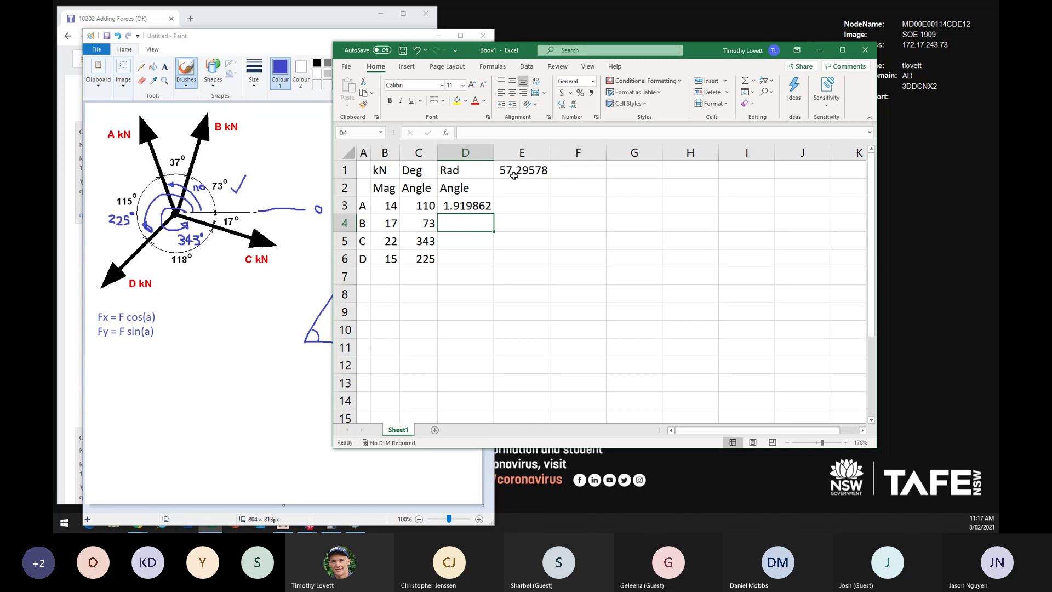
Step: Enter =C4/E1 in D4 to convert B's 73° angle to 1.27409 radians
{"action": "left_click", "coordinate": [421, 224]}
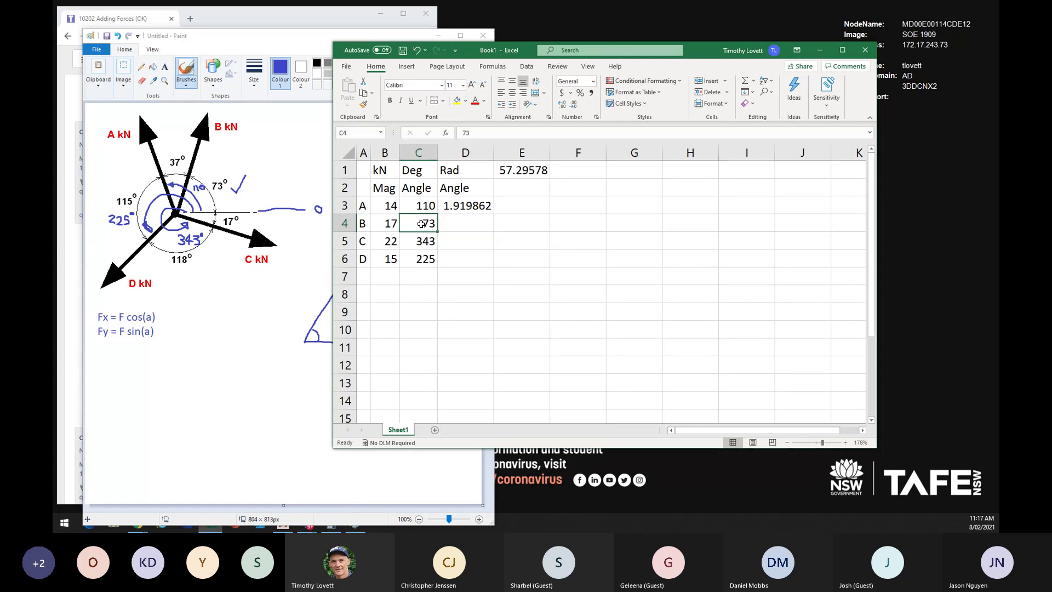
{"action": "left_click", "coordinate": [463, 223]}
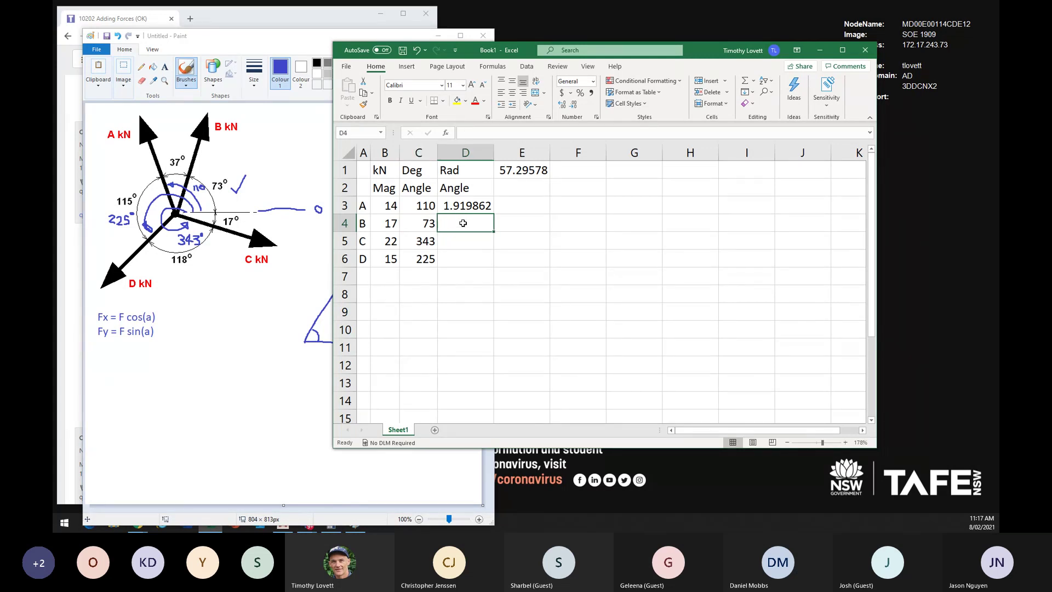
{"action": "type", "text": "="}
{"action": "left_click", "coordinate": [422, 226]}
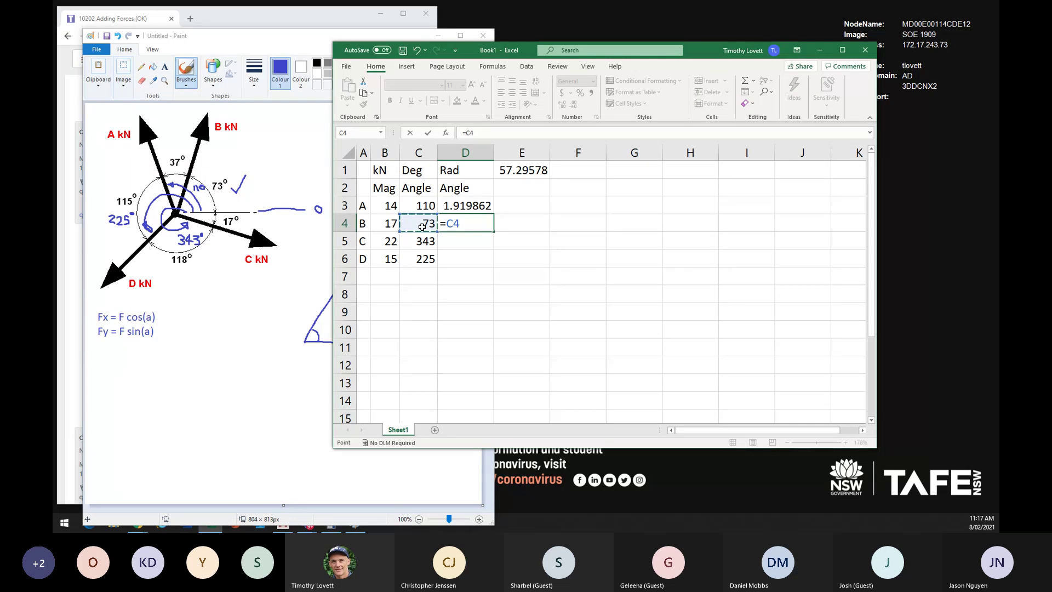
{"action": "type", "text": "/"}
{"action": "left_click", "coordinate": [499, 172]}
{"action": "key", "text": "Return"}
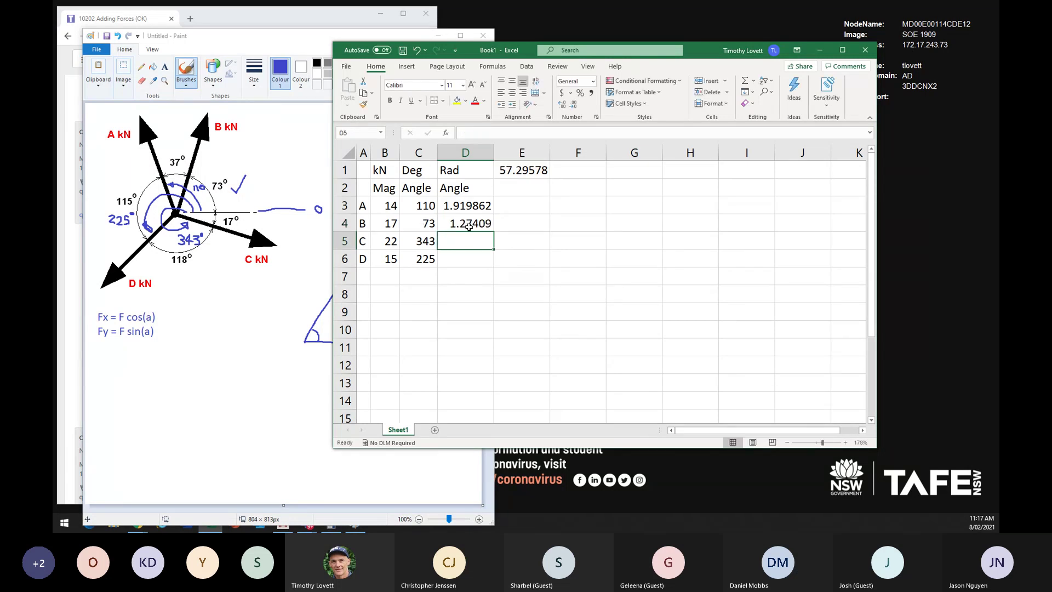
{"action": "left_click", "coordinate": [468, 225]}
Step: Fill D4's radian formula down to D6 and inspect the resulting #DIV/0! errors
{"action": "left_click_drag", "start_coordinate": [494, 231], "coordinate": [494, 266]}
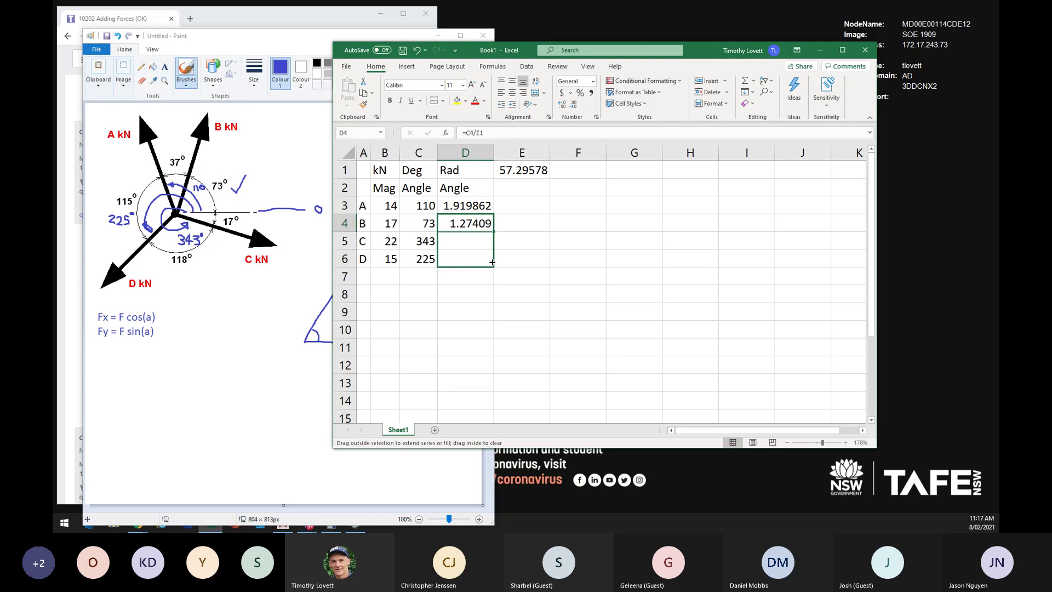
{"action": "left_click", "coordinate": [523, 226]}
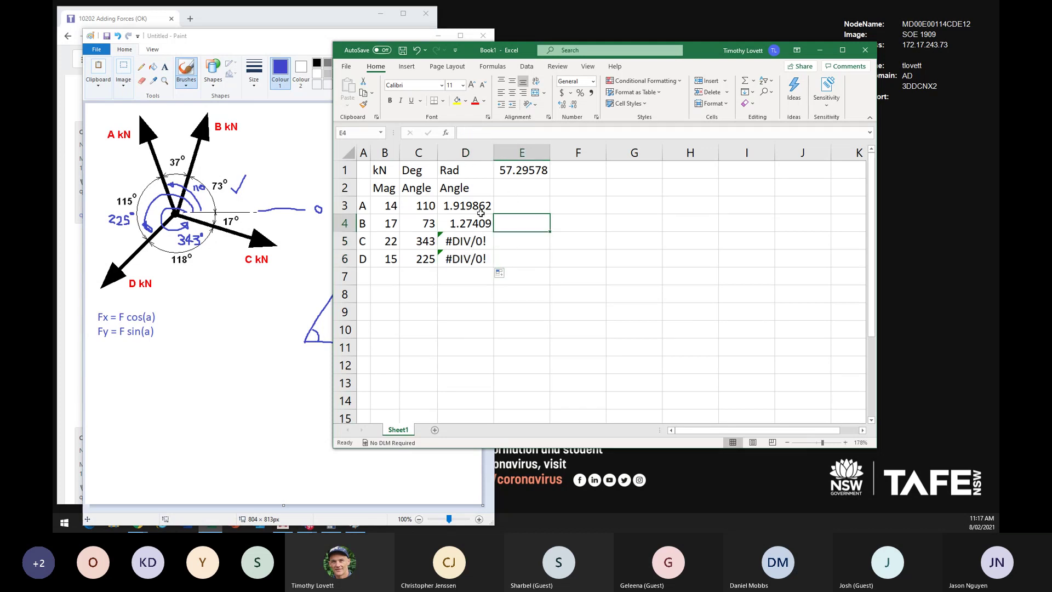
{"action": "left_click", "coordinate": [515, 171]}
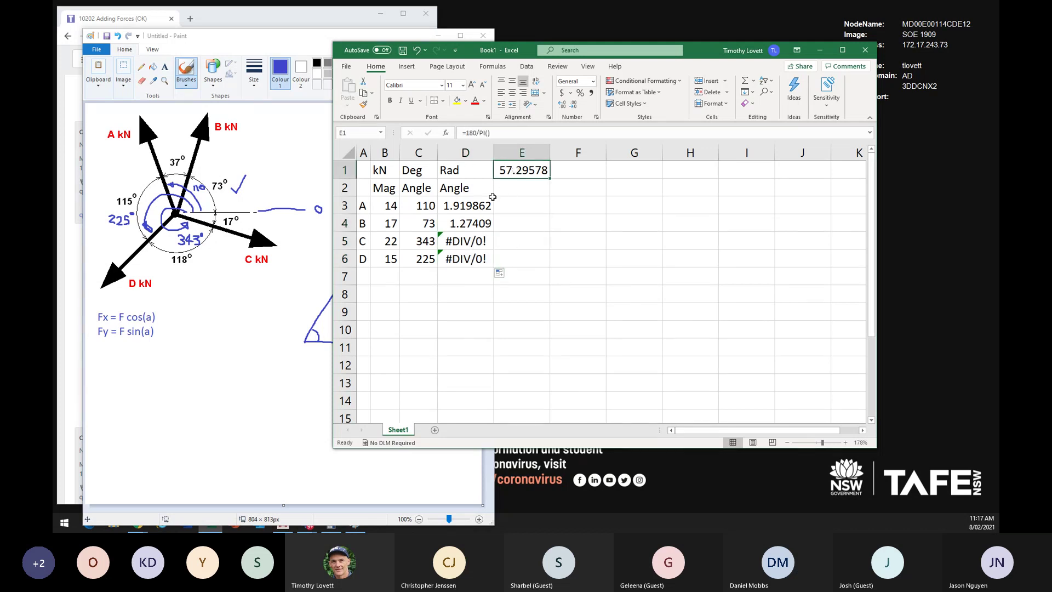
{"action": "left_click", "coordinate": [447, 241]}
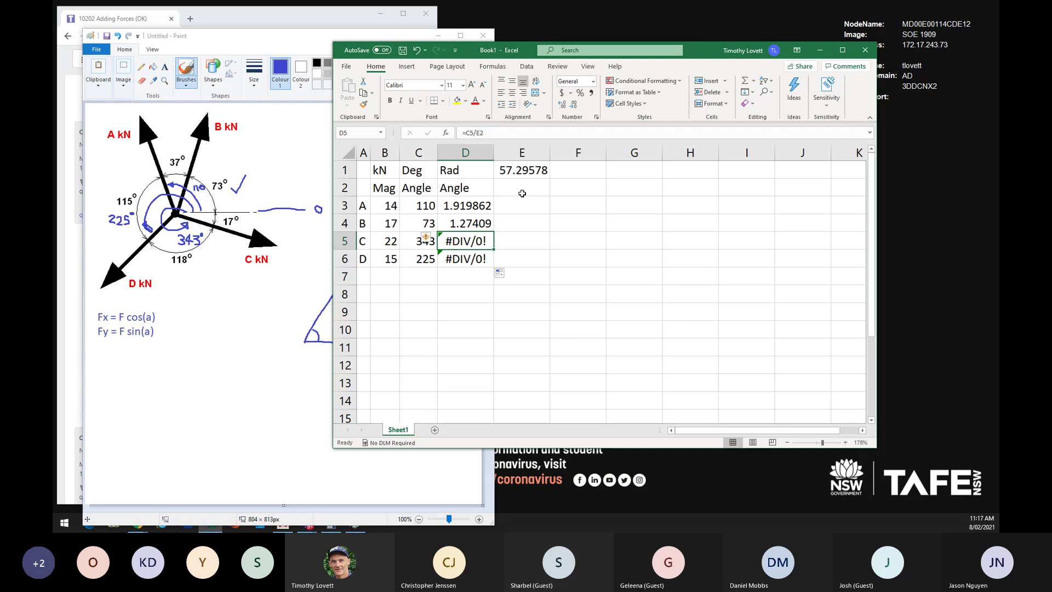
{"action": "left_click", "coordinate": [522, 170]}
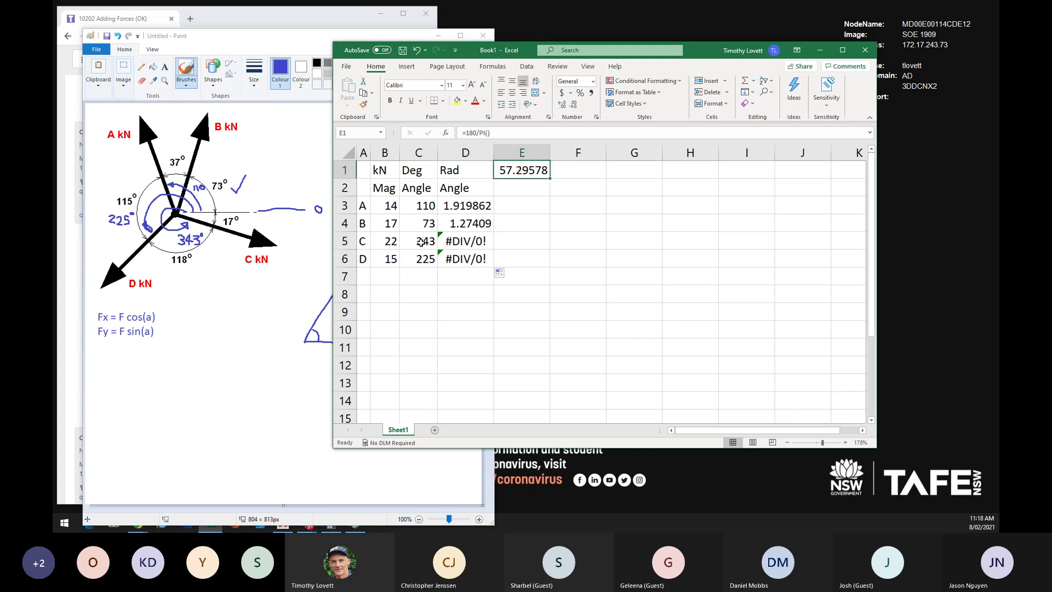
{"action": "left_click", "coordinate": [516, 245]}
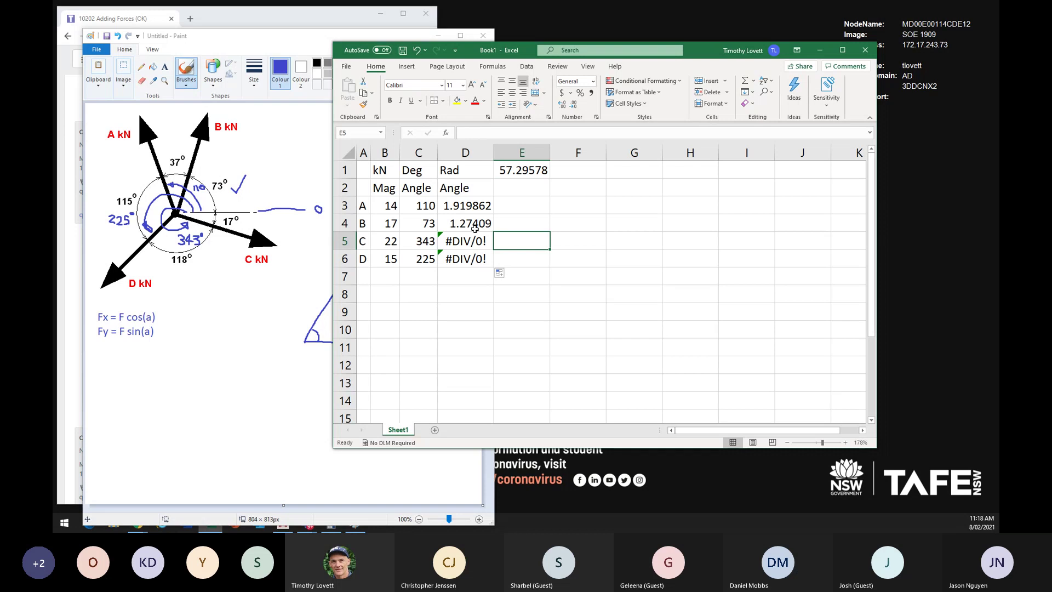
Step: Delete the #DIV/0! results in D4:D6 and select D3
{"action": "left_click_drag", "start_coordinate": [474, 229], "coordinate": [475, 256]}
{"action": "key", "text": "Delete"}
{"action": "left_click", "coordinate": [540, 262]}
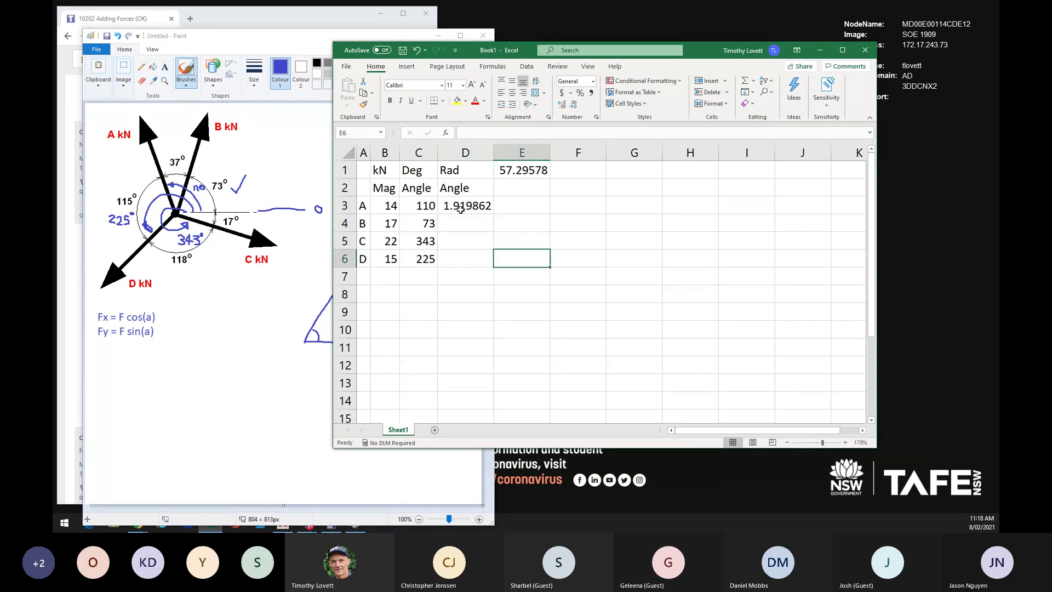
{"action": "left_click", "coordinate": [461, 210]}
Step: Make D3 =C3/E$1 and fill to D6, giving 1.919862, 1.27409, 5.986479, 3.926991
{"action": "left_click", "coordinate": [474, 132]}
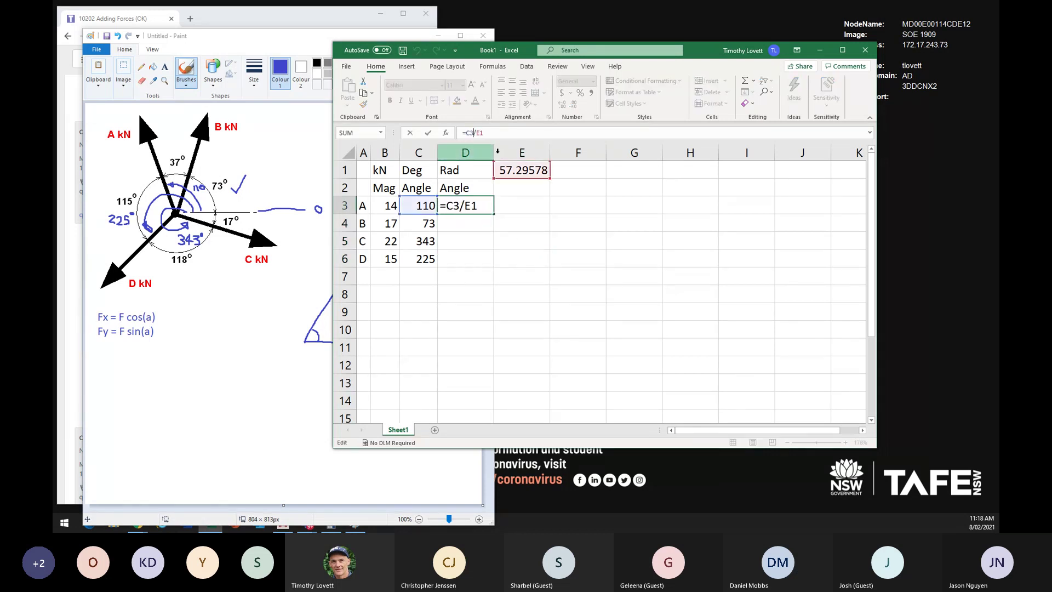
{"action": "left_click", "coordinate": [509, 164]}
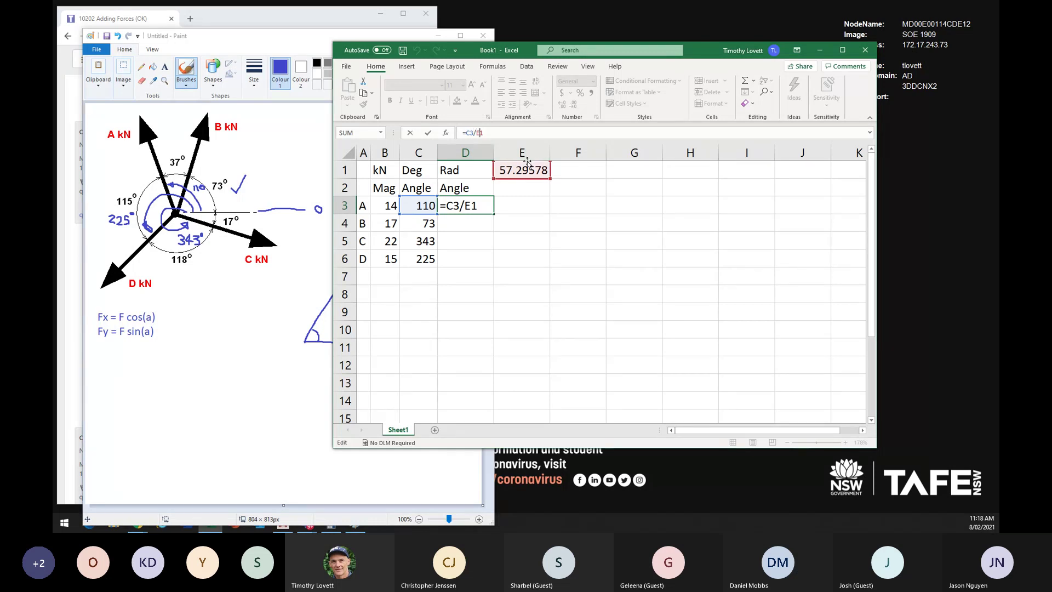
{"action": "type", "text": "$"}
{"action": "key", "text": "Return"}
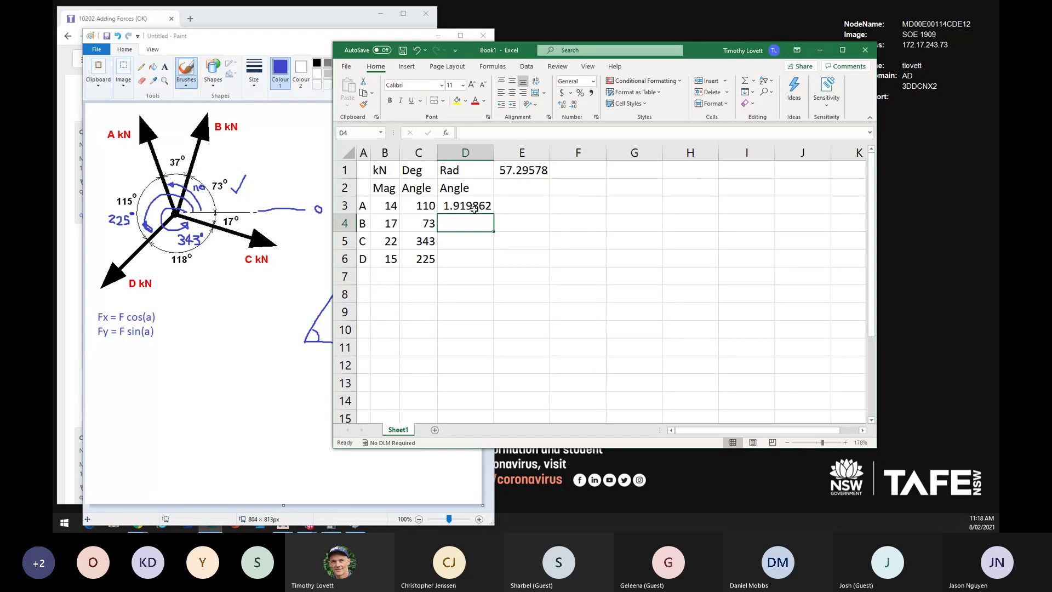
{"action": "left_click", "coordinate": [471, 207]}
{"action": "left_click_drag", "start_coordinate": [495, 214], "coordinate": [490, 265]}
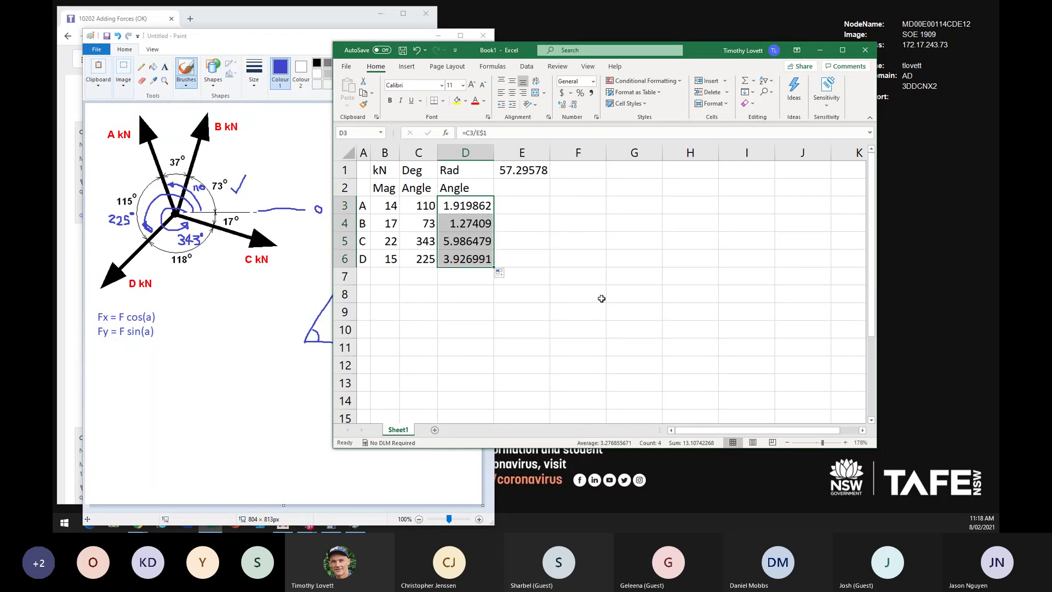
{"action": "left_click", "coordinate": [603, 300]}
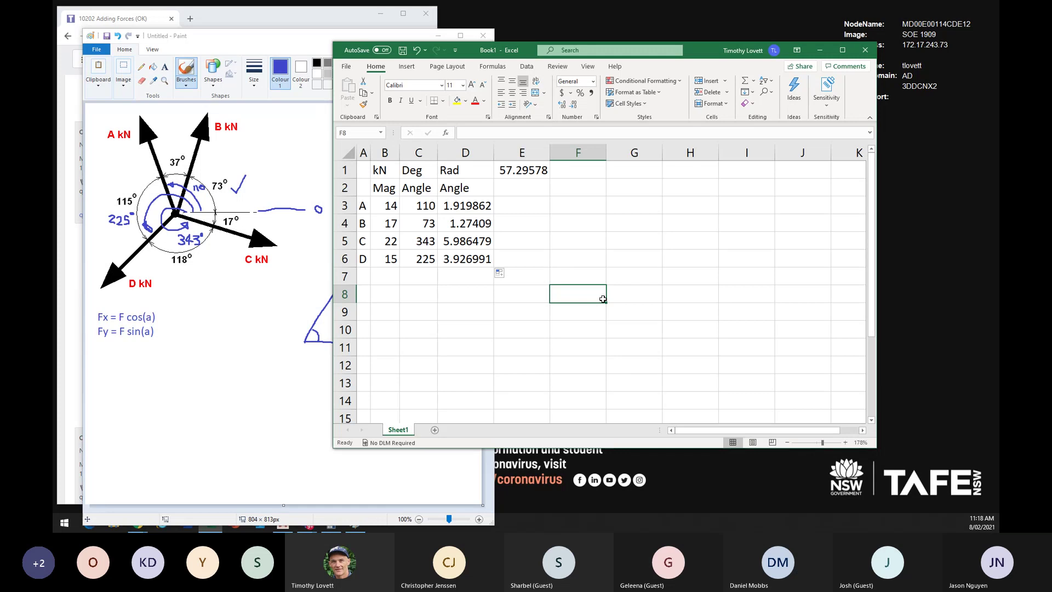
Step: Move the =180/PI() constant from E1 to A1 and autofit column A to show 57.29577951
{"action": "left_click", "coordinate": [525, 170]}
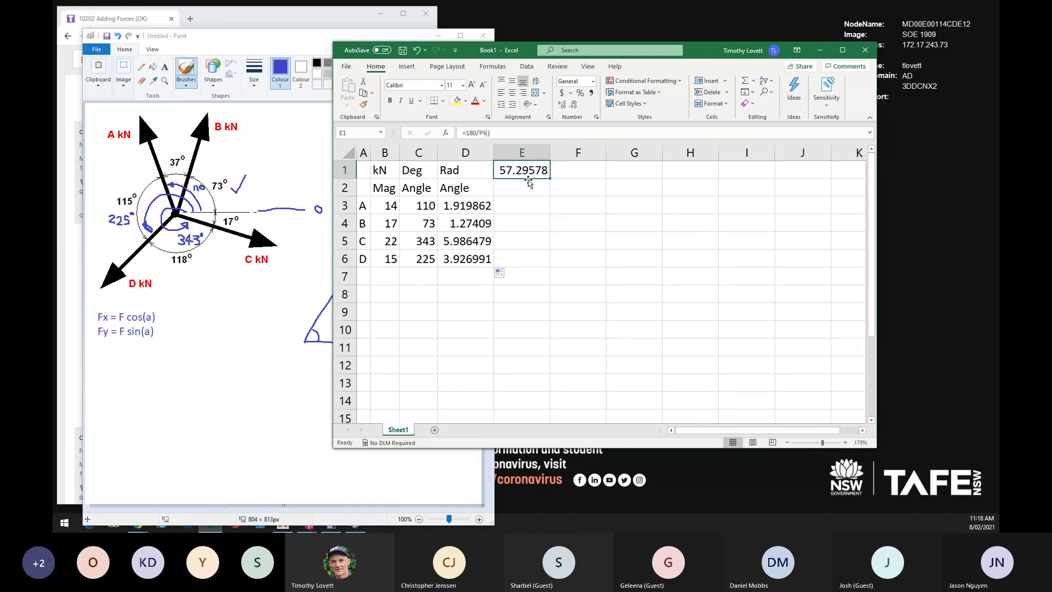
{"action": "left_click_drag", "start_coordinate": [528, 182], "coordinate": [366, 173]}
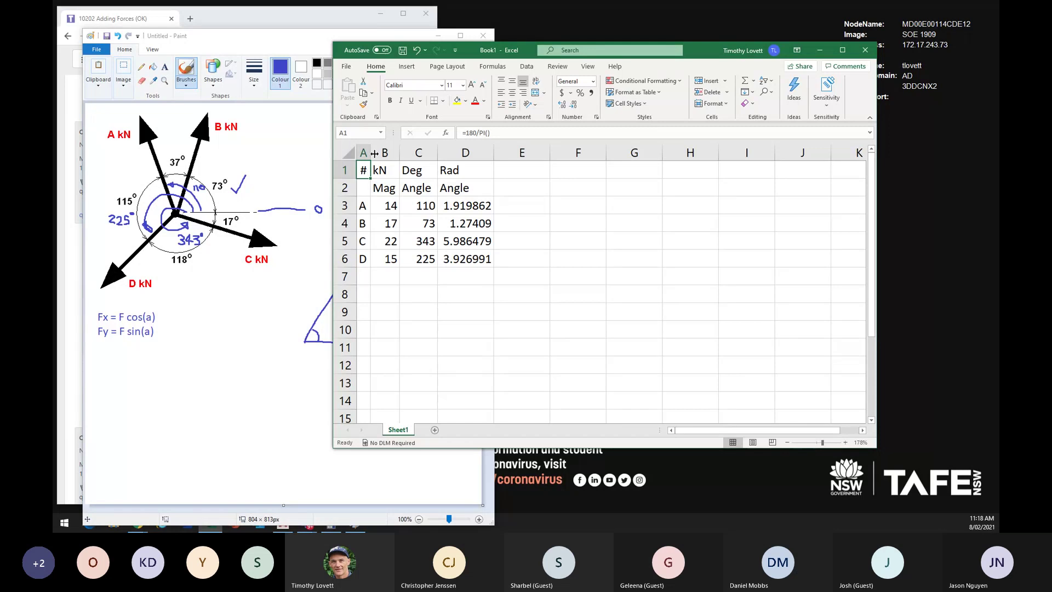
{"action": "double_click", "coordinate": [371, 152]}
{"action": "left_click", "coordinate": [645, 257]}
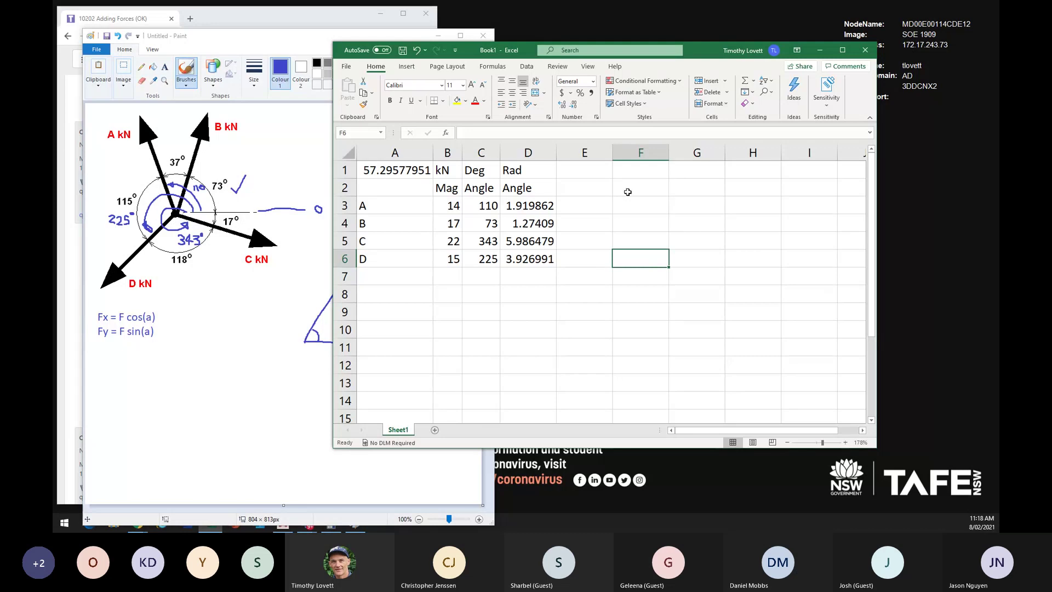
{"action": "left_click", "coordinate": [578, 187]}
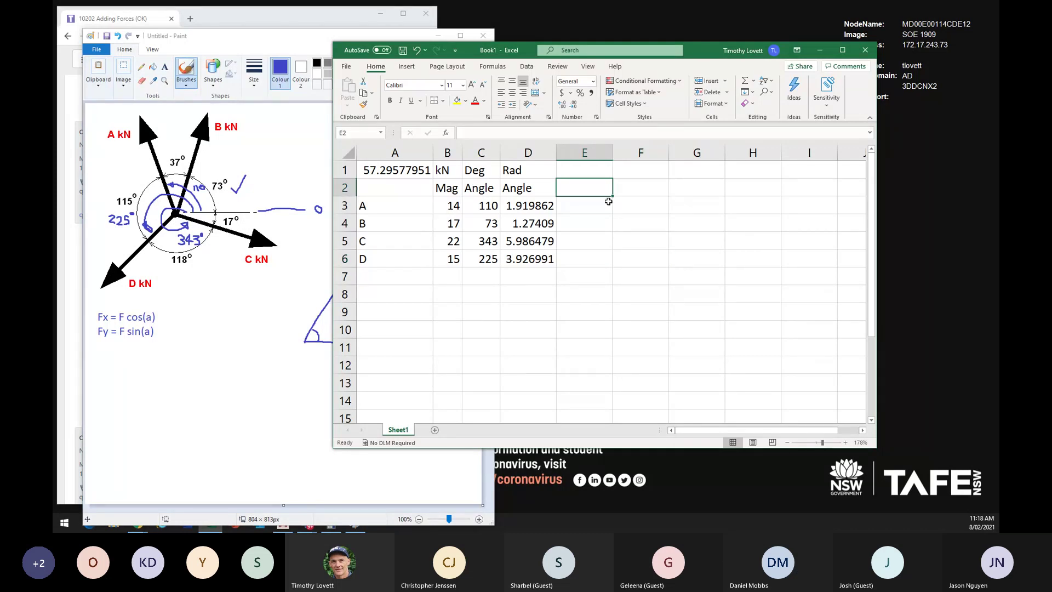
Step: Add the column headings Fx in E2 and Fy in F2
{"action": "type", "text": "Fx"}
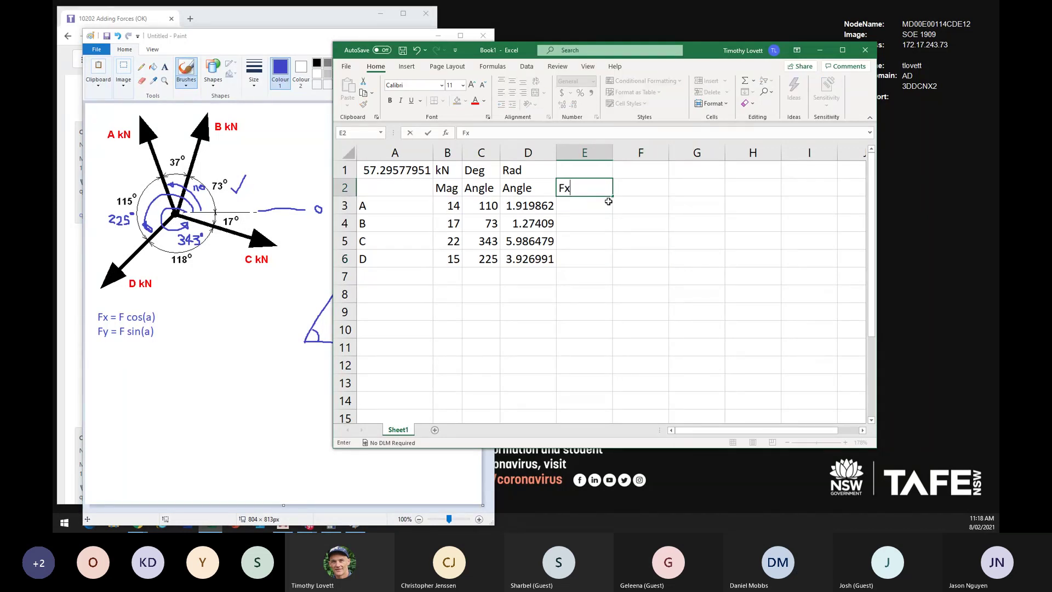
{"action": "key", "text": "Tab"}
{"action": "type", "text": "F"}
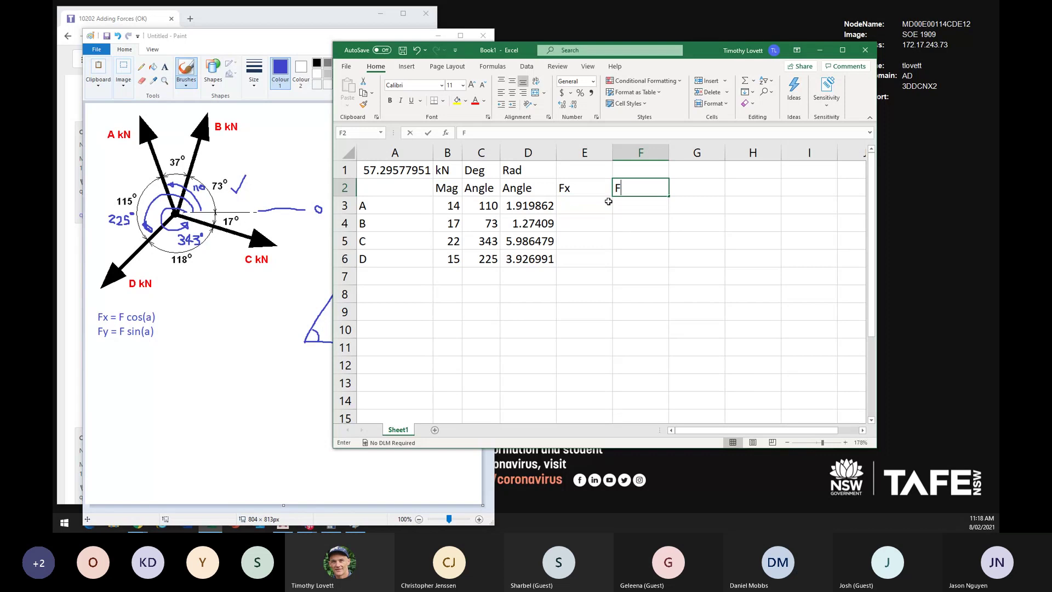
{"action": "type", "text": "y"}
{"action": "key", "text": "Return"}
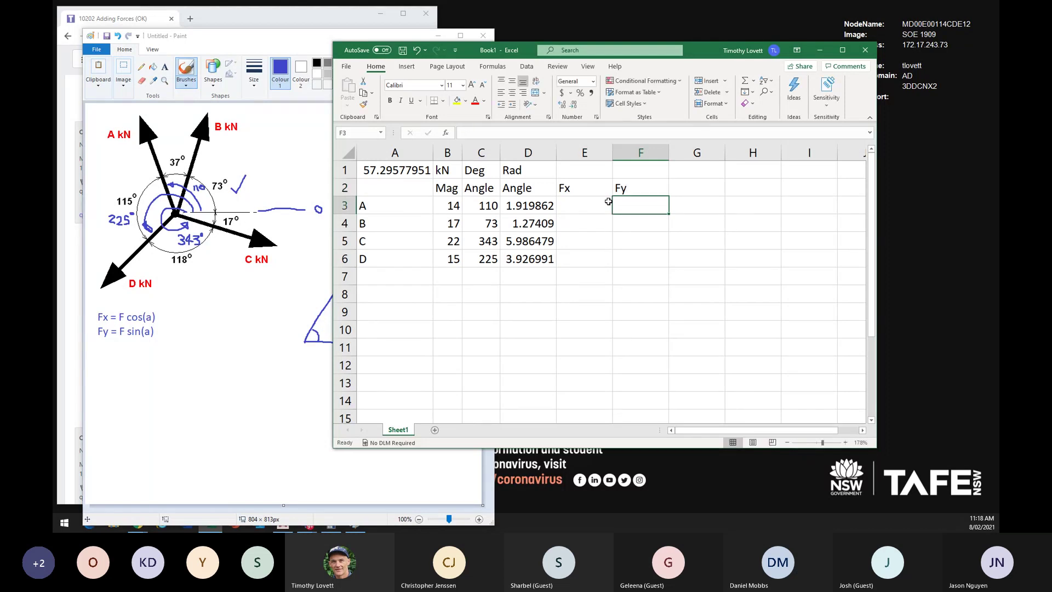
Step: Enter =B3*COS(D3) in E3, giving force A's Fx of -4.78828
{"action": "left_click", "coordinate": [608, 202]}
{"action": "type", "text": "="}
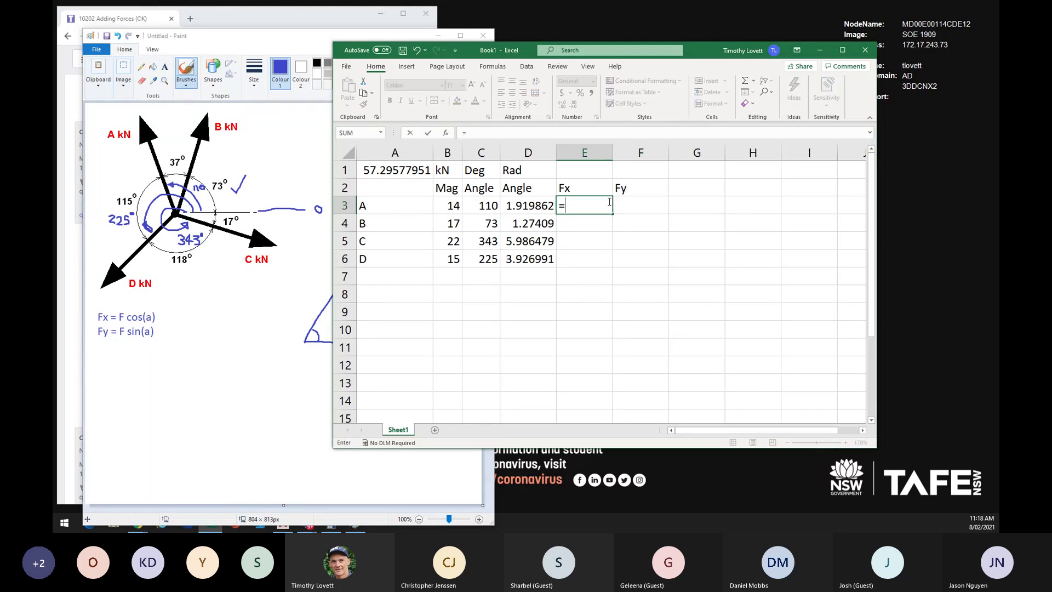
{"action": "left_click", "coordinate": [450, 205]}
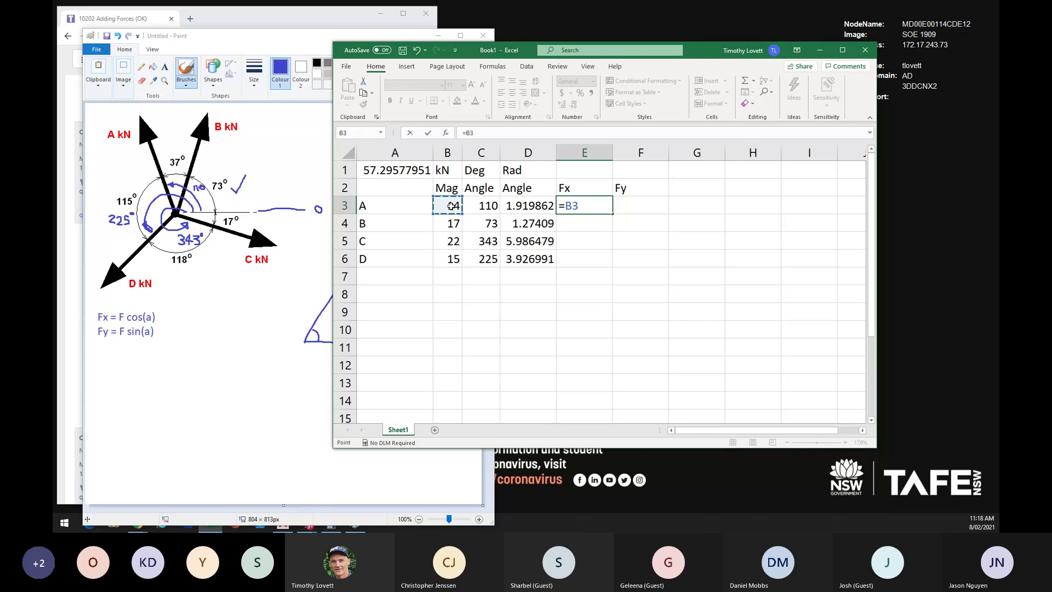
{"action": "type", "text": "*"}
{"action": "type", "text": "cos"}
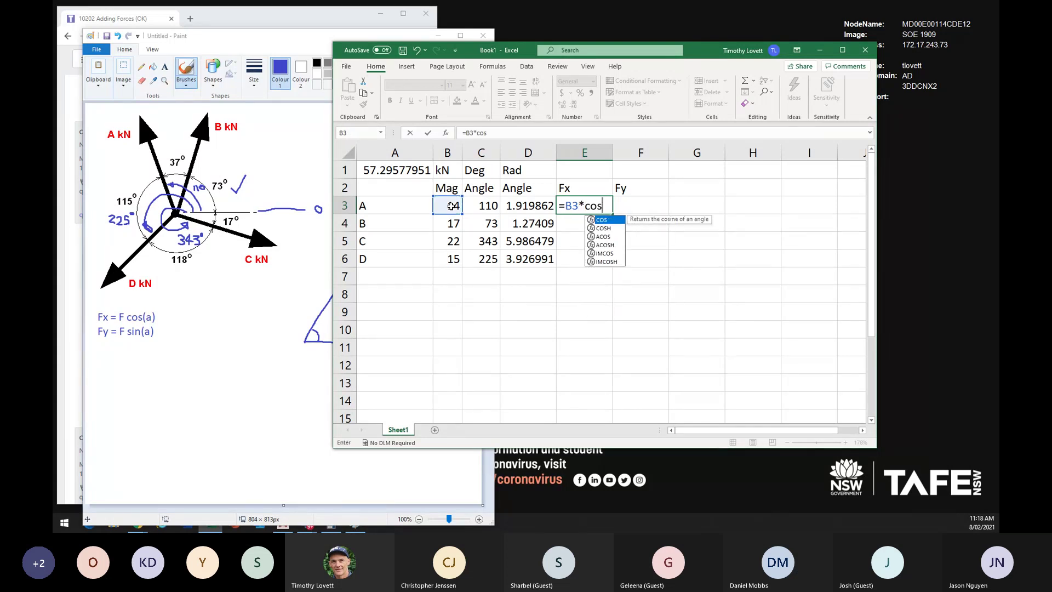
{"action": "type", "text": "("}
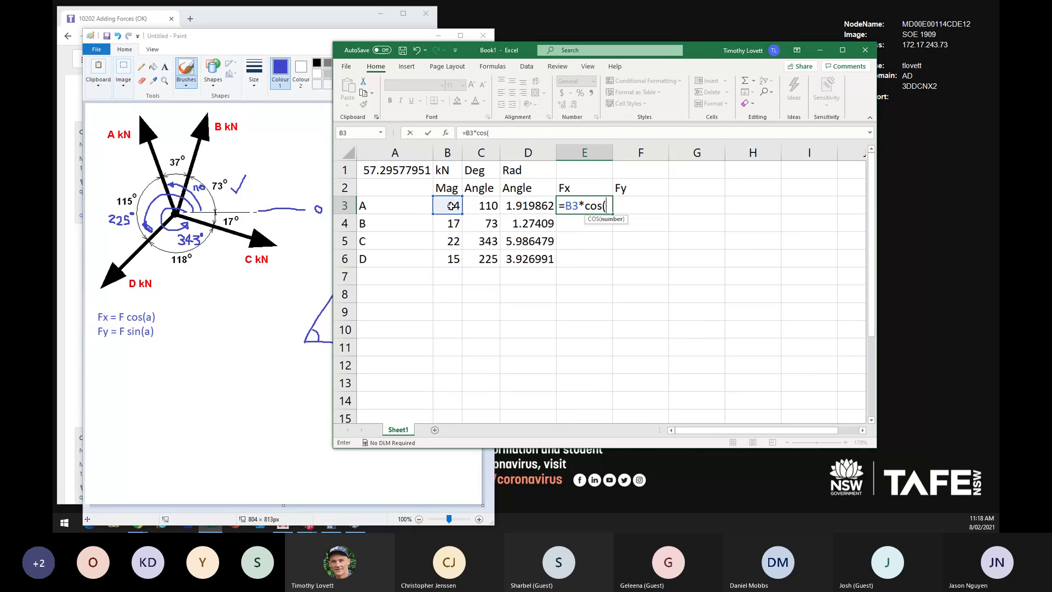
{"action": "left_click", "coordinate": [513, 206]}
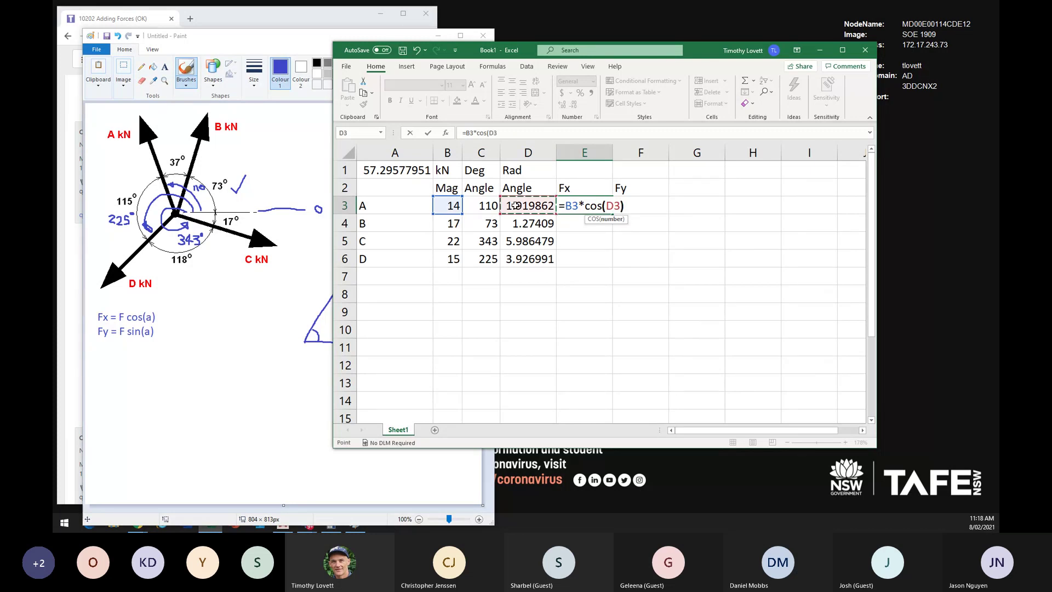
{"action": "key", "text": "Return"}
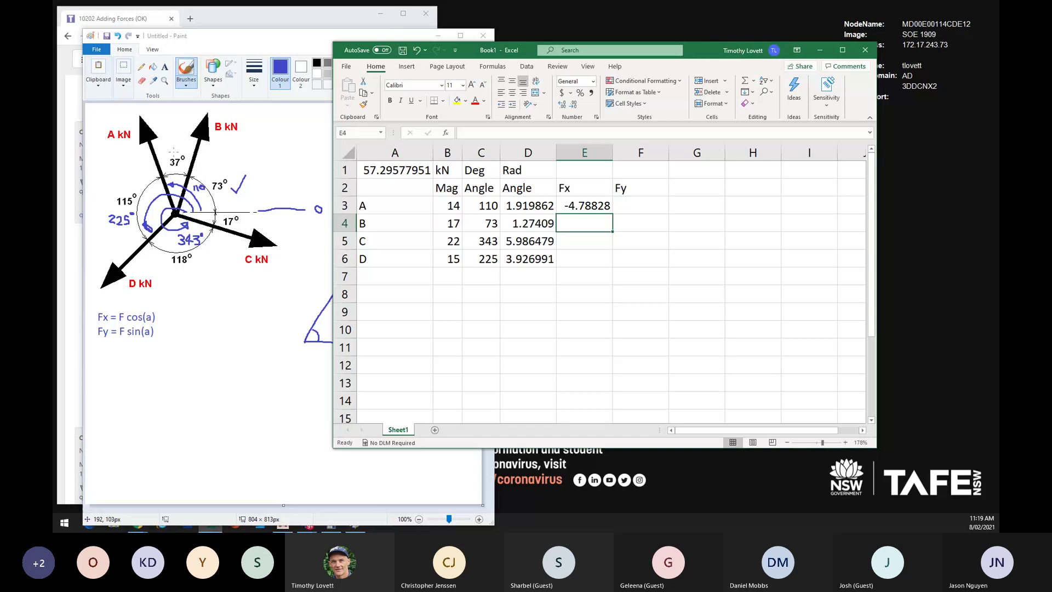
Step: Fill E3's Fx formula down to E6, giving 4.970319, 21.0387 and -10.6066 for B–D
{"action": "left_click", "coordinate": [593, 206]}
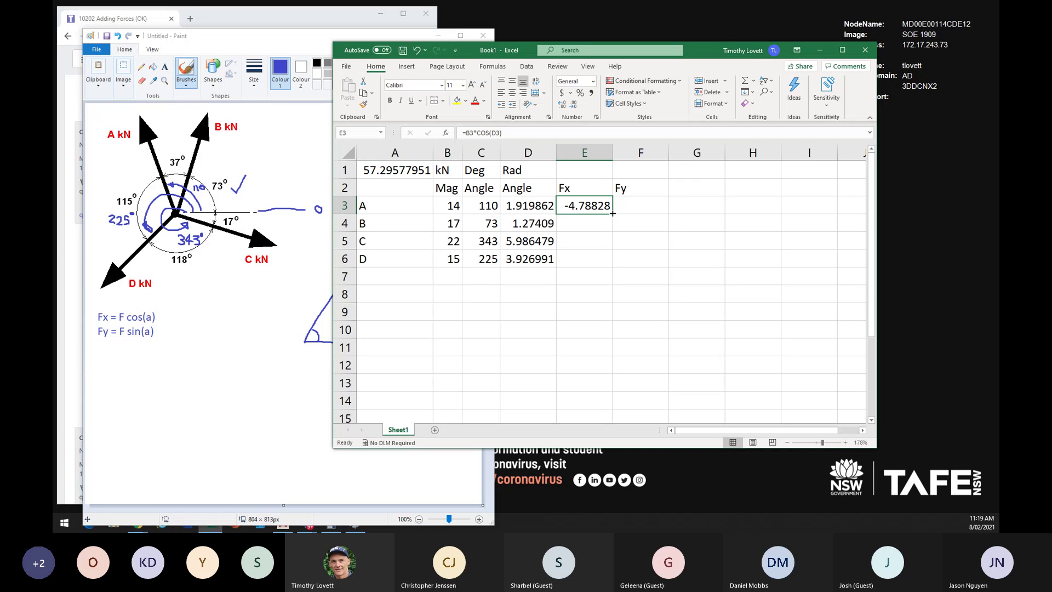
{"action": "left_click_drag", "start_coordinate": [613, 214], "coordinate": [611, 265]}
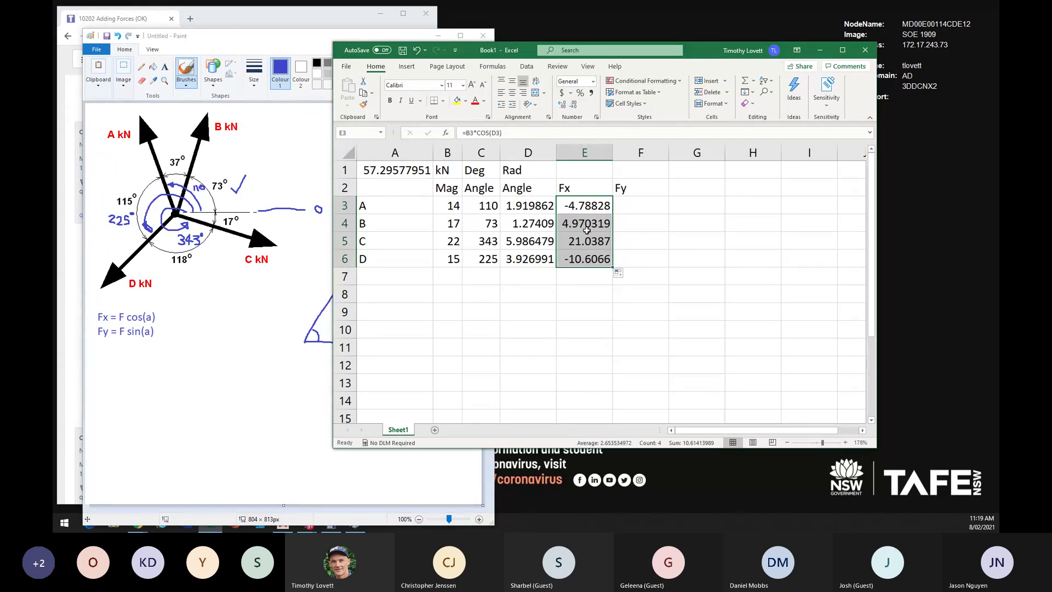
{"action": "left_click", "coordinate": [483, 224]}
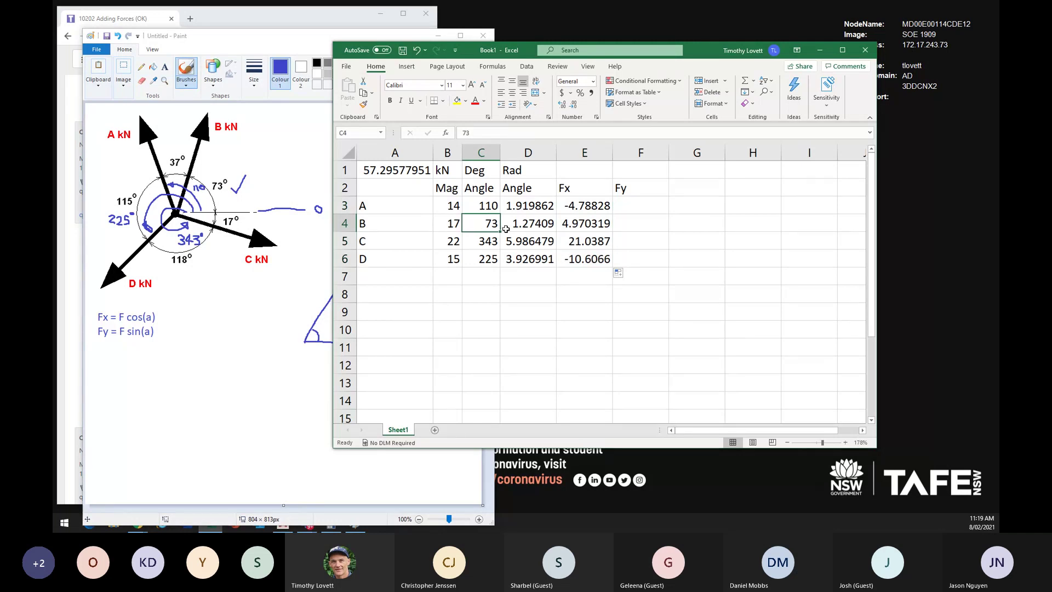
{"action": "key", "text": "Left"}
{"action": "left_click", "coordinate": [540, 223]}
{"action": "left_click", "coordinate": [451, 241]}
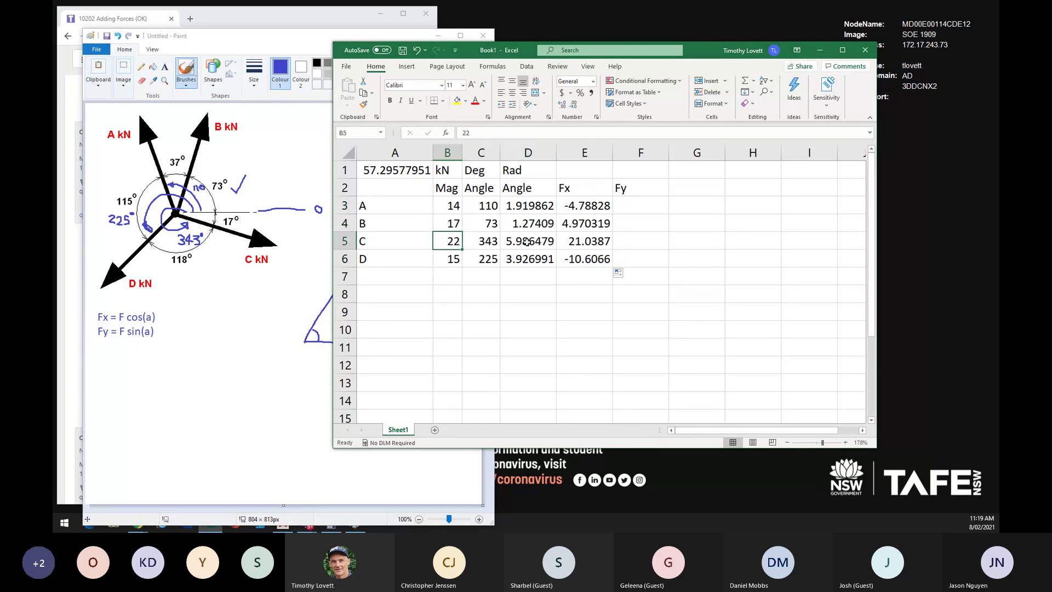
{"action": "left_click", "coordinate": [527, 242]}
{"action": "left_click", "coordinate": [583, 241]}
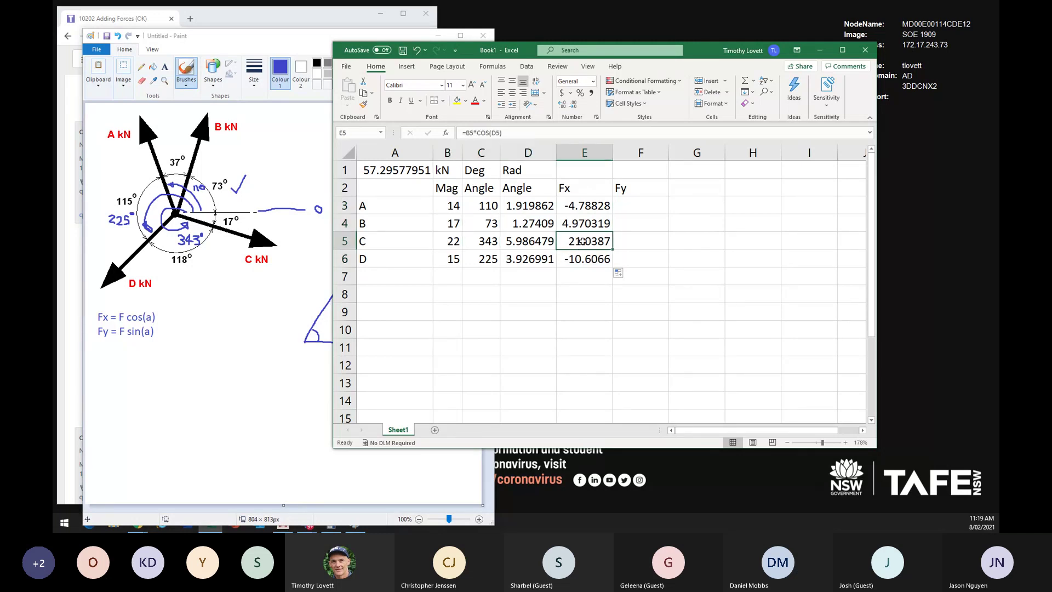
{"action": "left_click", "coordinate": [616, 279]}
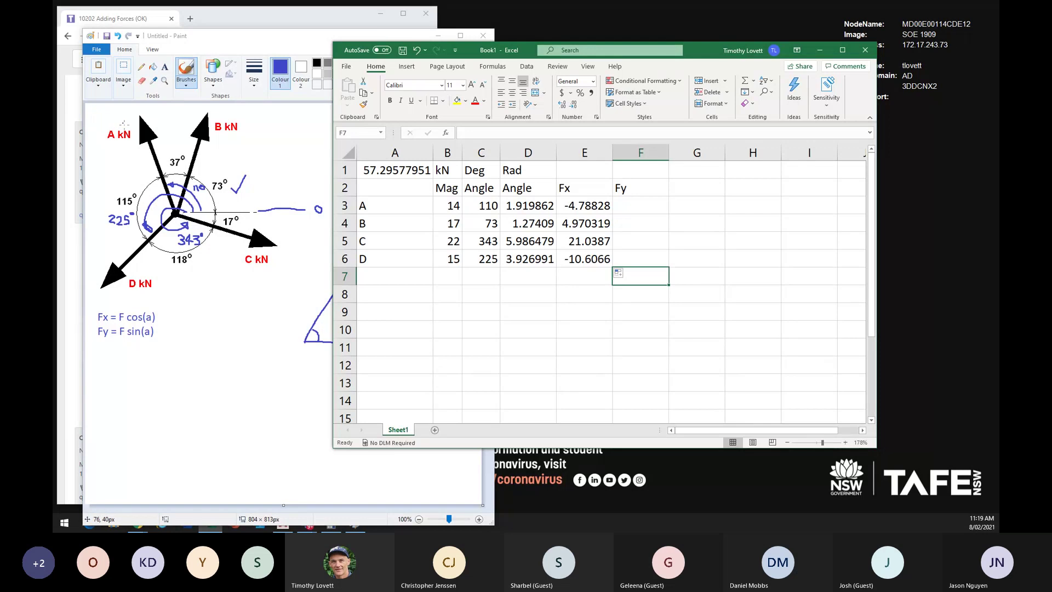
{"action": "left_click", "coordinate": [643, 207]}
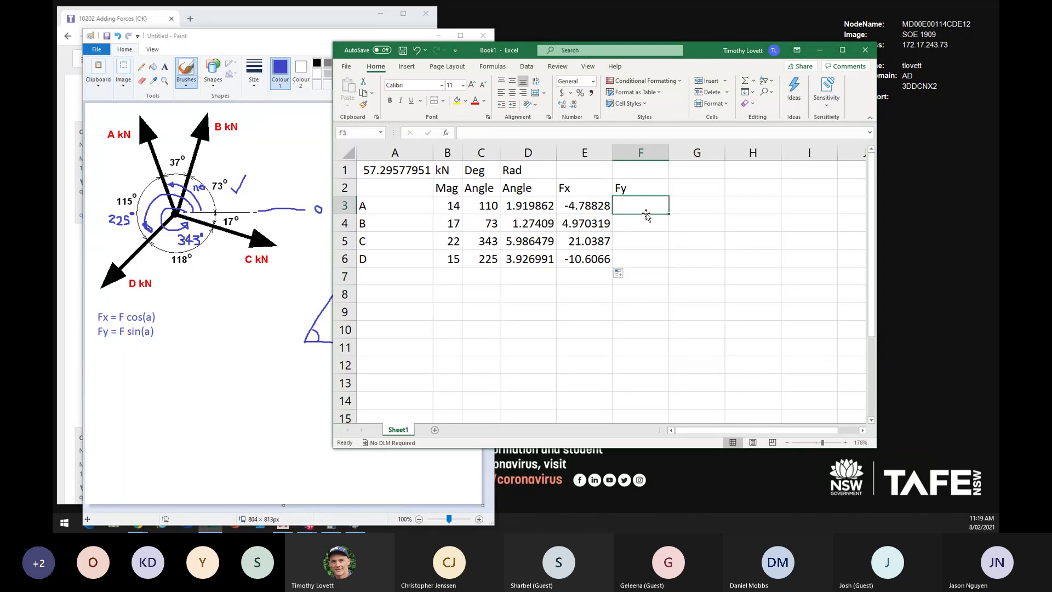
{"action": "type", "text": "="}
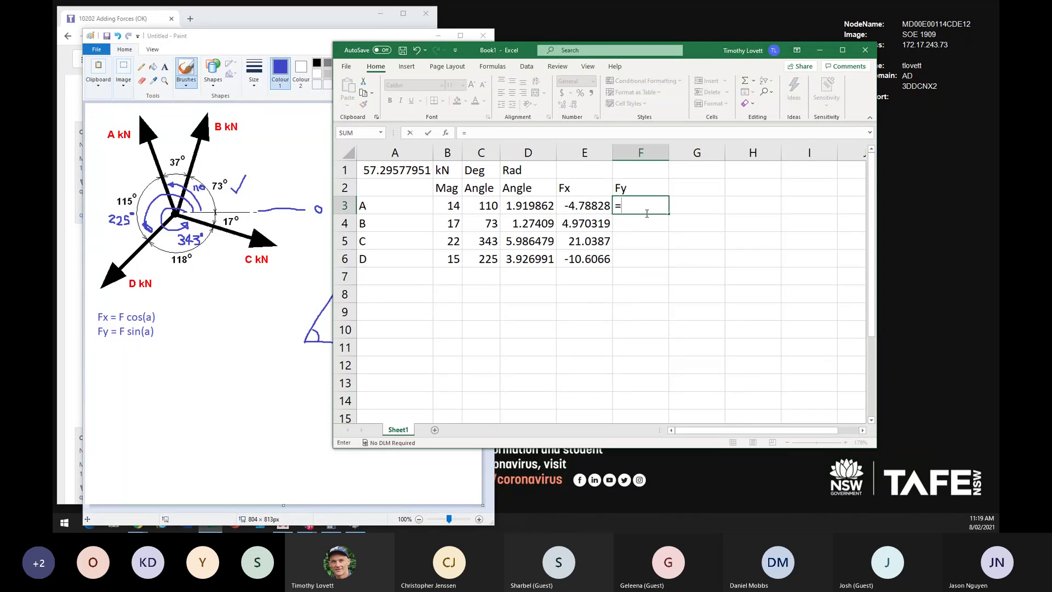
{"action": "left_click", "coordinate": [451, 206]}
{"action": "type", "text": "*"}
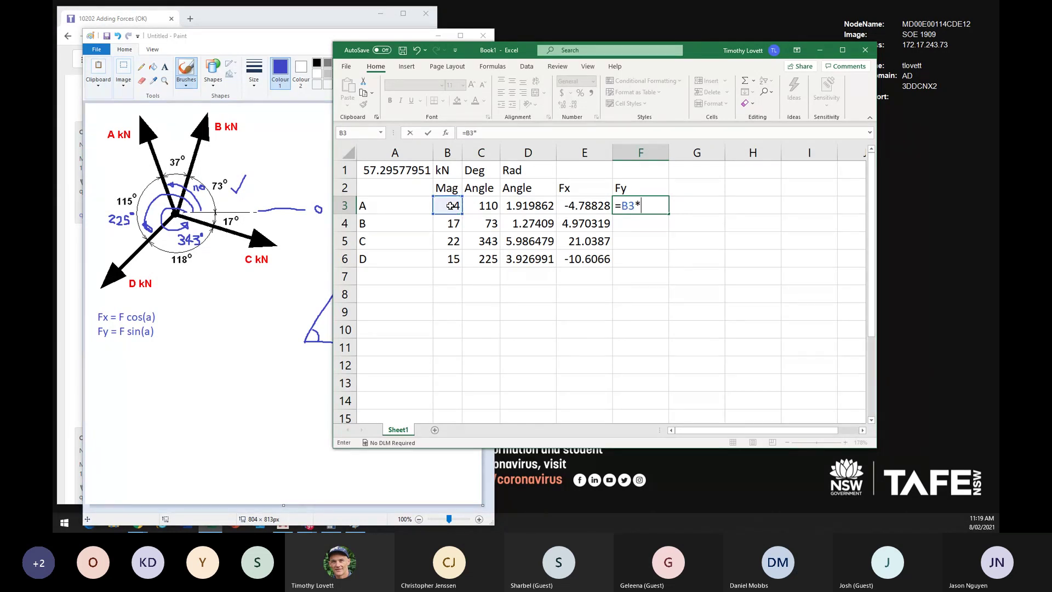
{"action": "type", "text": "sin("}
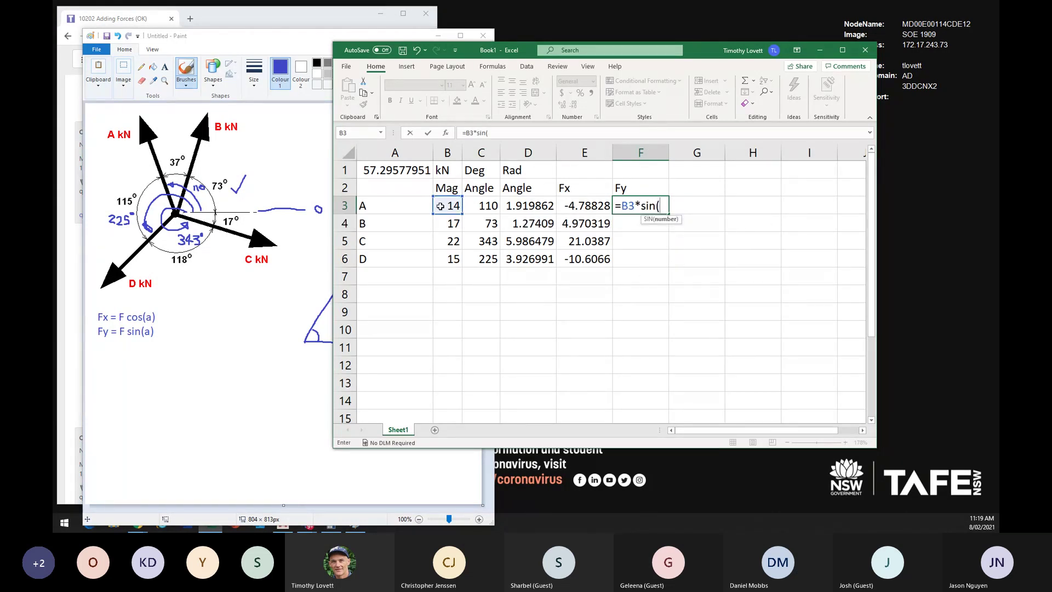
{"action": "left_click", "coordinate": [521, 207]}
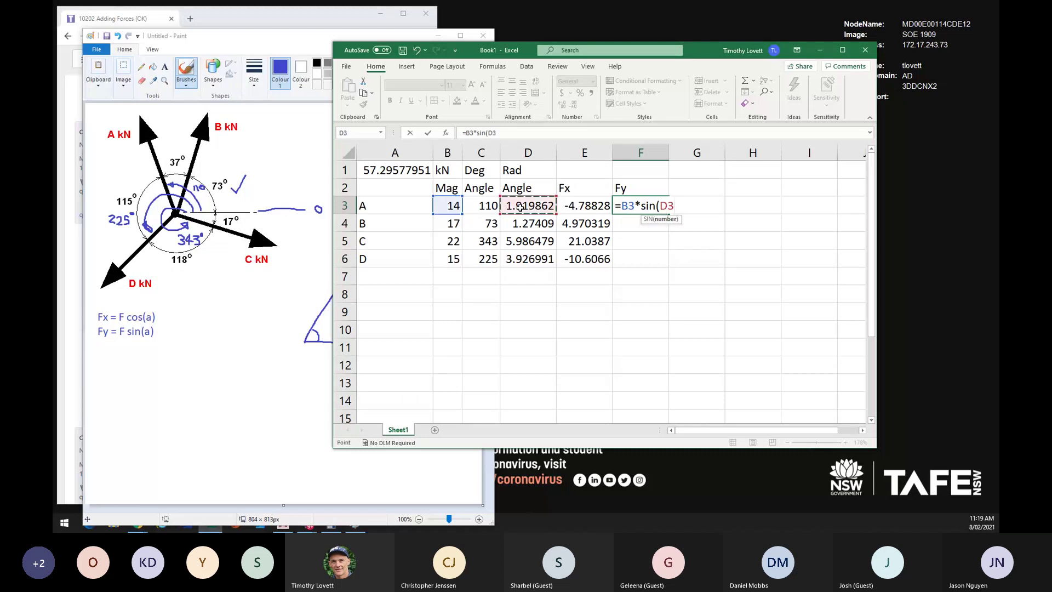
{"action": "type", "text": ")"}
{"action": "key", "text": "Return"}
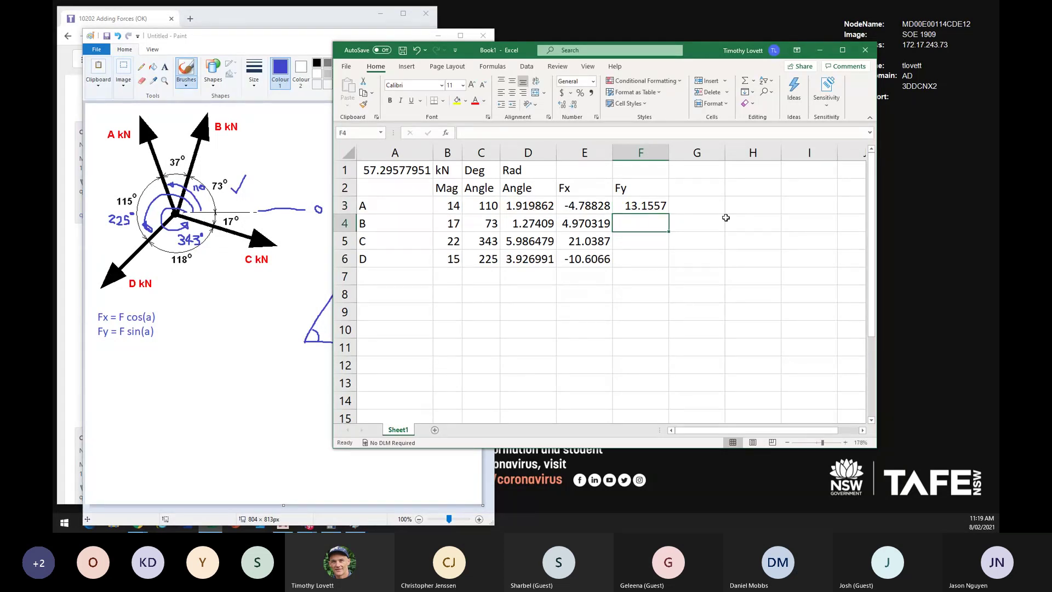
{"action": "left_click", "coordinate": [652, 206]}
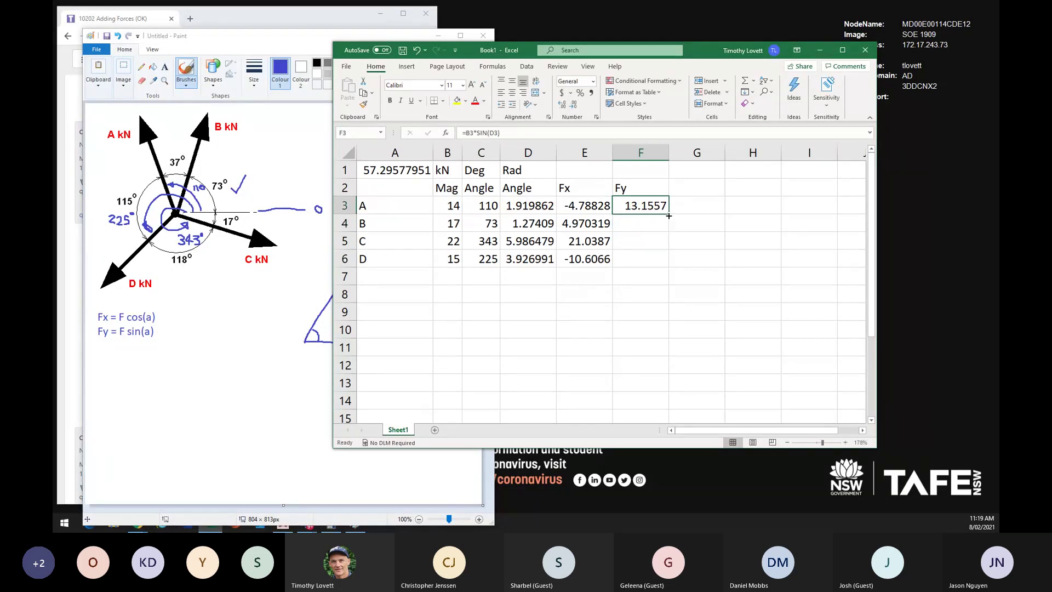
{"action": "left_click_drag", "start_coordinate": [668, 215], "coordinate": [670, 265]}
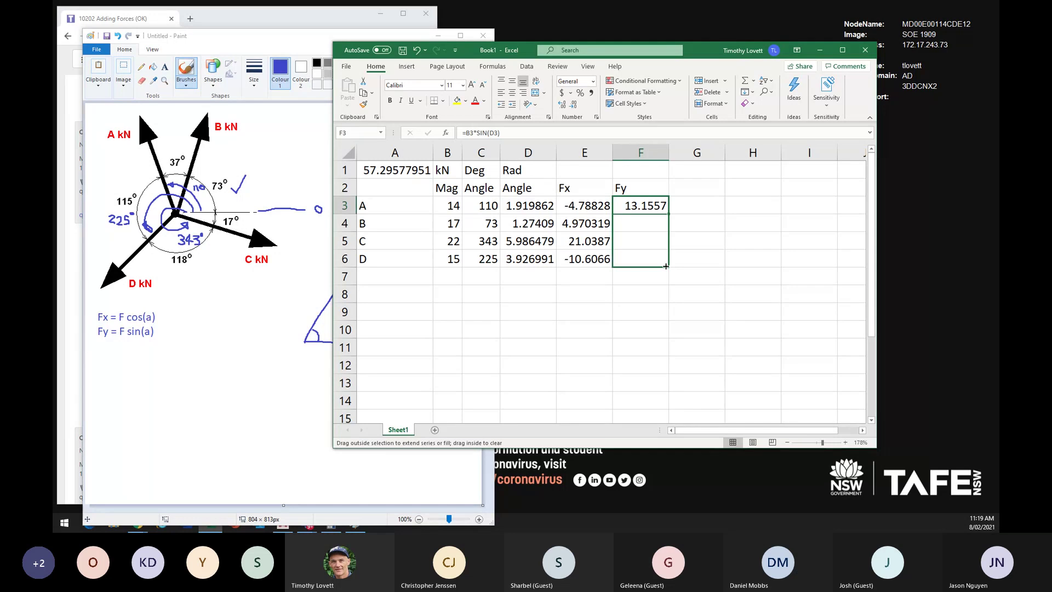
{"action": "left_click", "coordinate": [698, 301]}
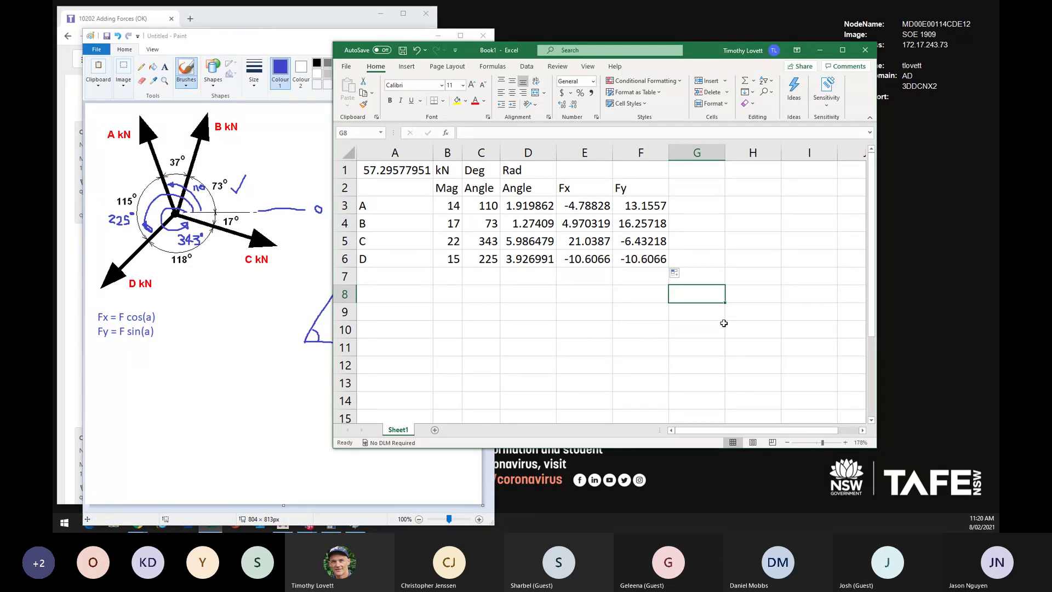
{"action": "left_click", "coordinate": [597, 261]}
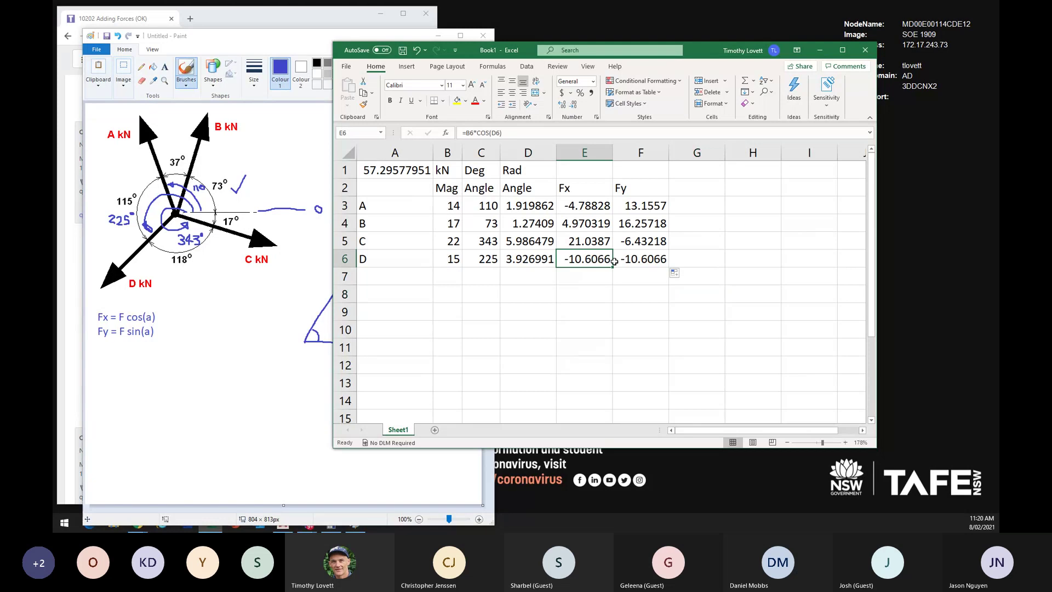
{"action": "left_click", "coordinate": [631, 261]}
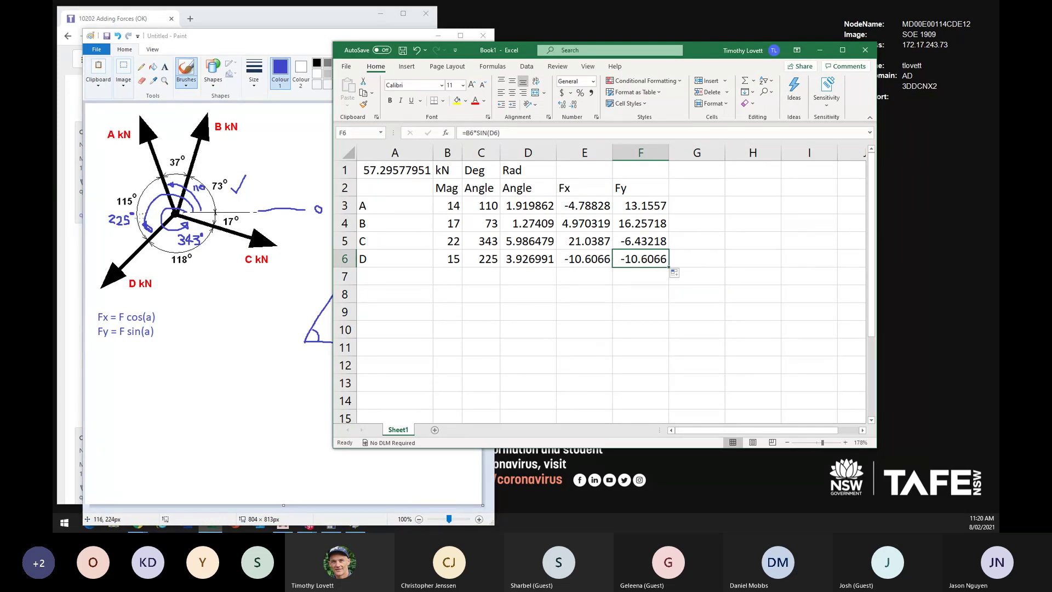
{"action": "left_click", "coordinate": [701, 334]}
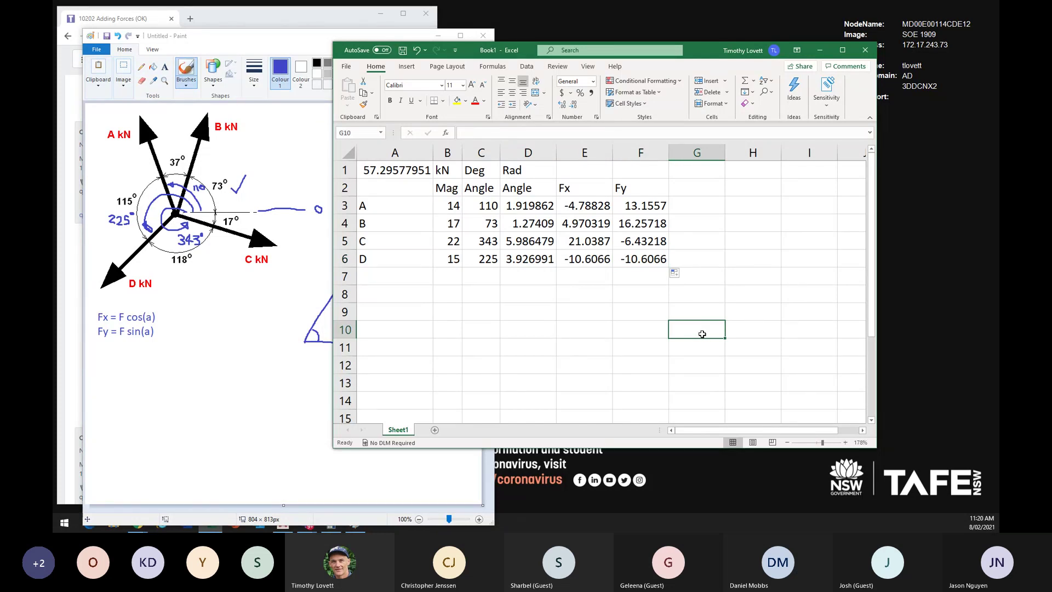
Step: Label D8 TOTAL and enter =SUM(E3:E6) in E8 for the Fx total of 10.61414
{"action": "left_click", "coordinate": [544, 295]}
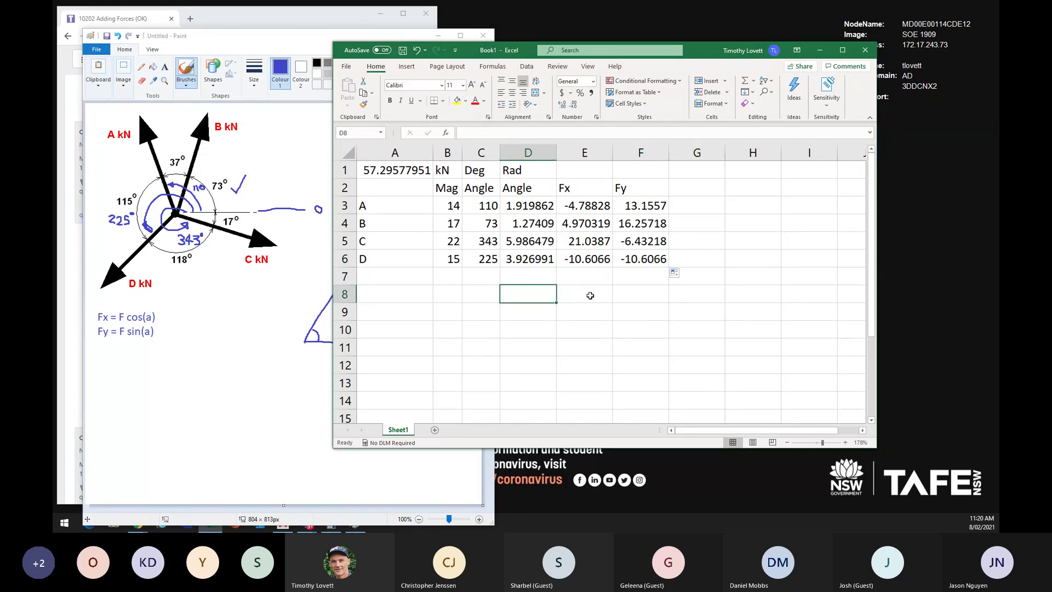
{"action": "type", "text": "TOTAL"}
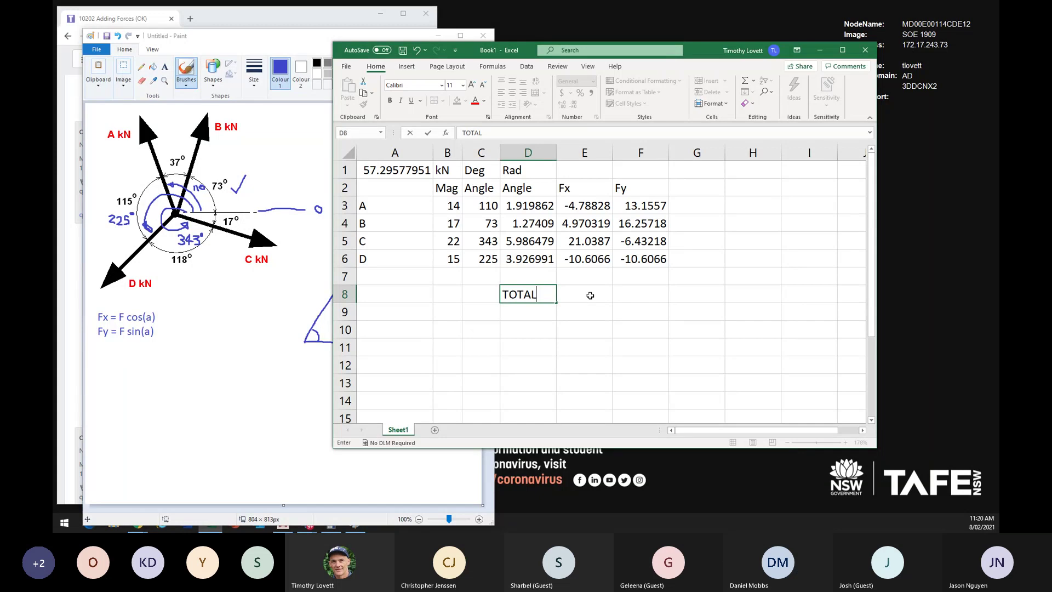
{"action": "left_click", "coordinate": [590, 296]}
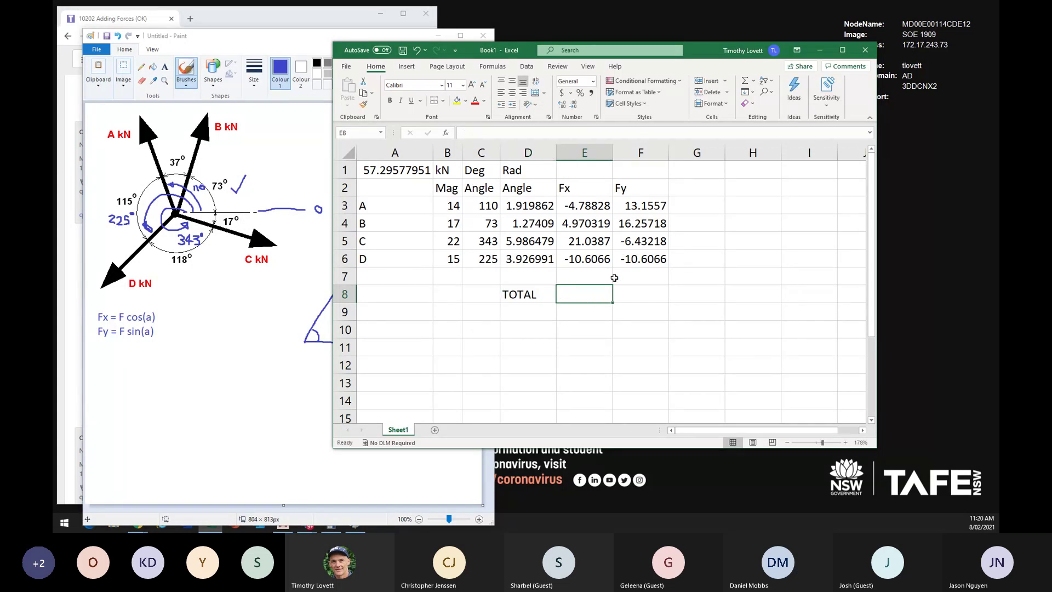
{"action": "type", "text": "=sum("}
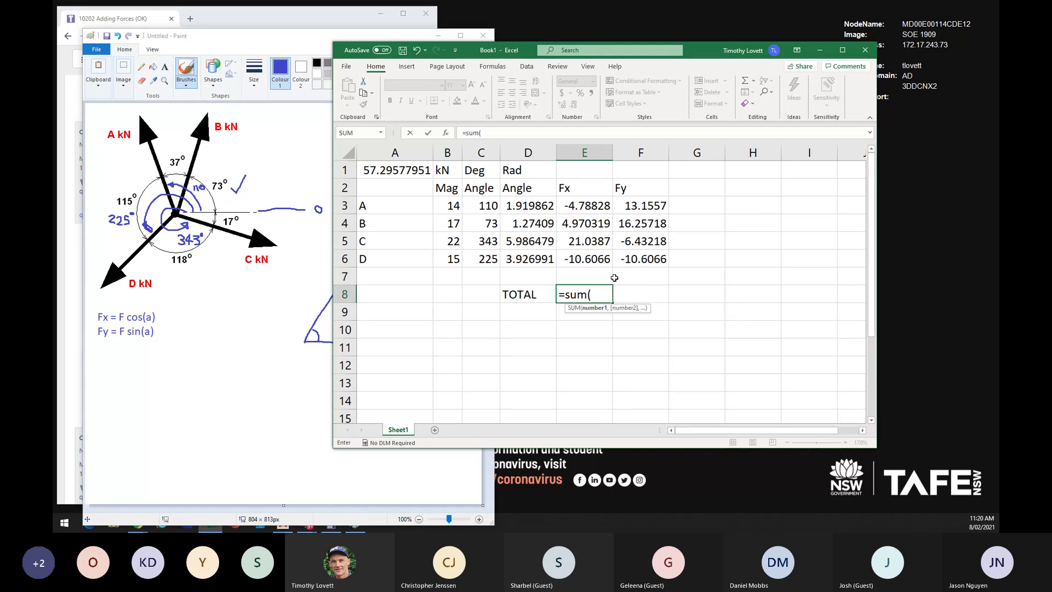
{"action": "left_click_drag", "start_coordinate": [584, 206], "coordinate": [595, 259]}
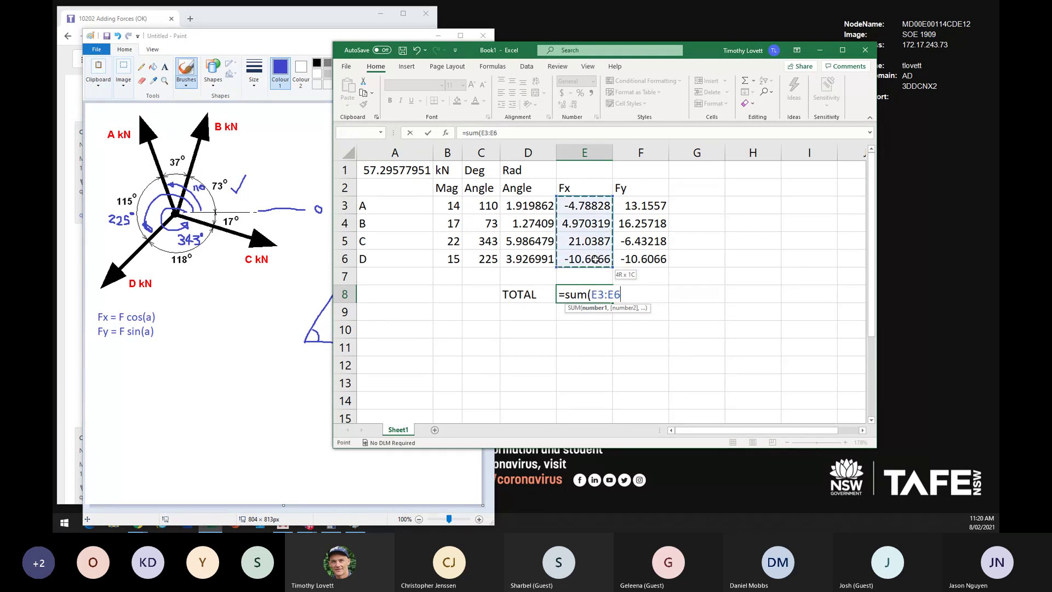
{"action": "type", "text": ")"}
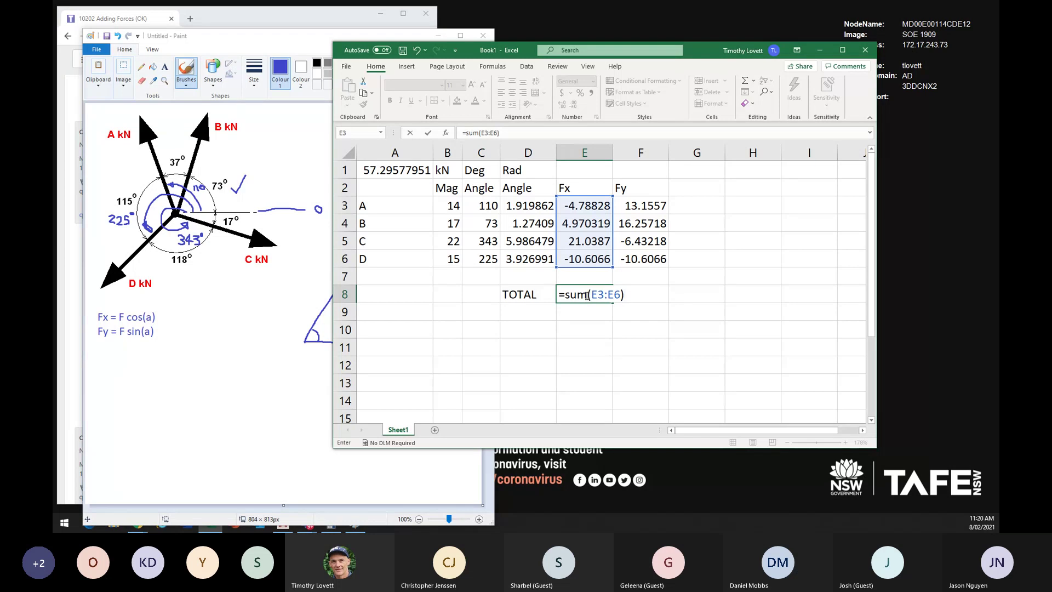
{"action": "left_click", "coordinate": [606, 294]}
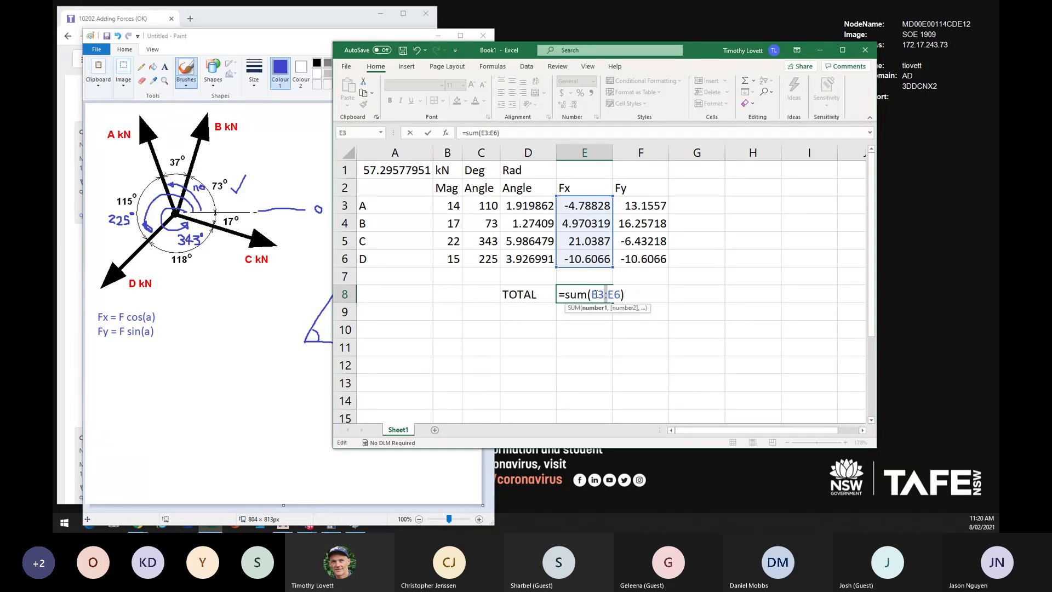
{"action": "left_click_drag", "start_coordinate": [594, 295], "coordinate": [623, 295]}
{"action": "left_click", "coordinate": [630, 295]}
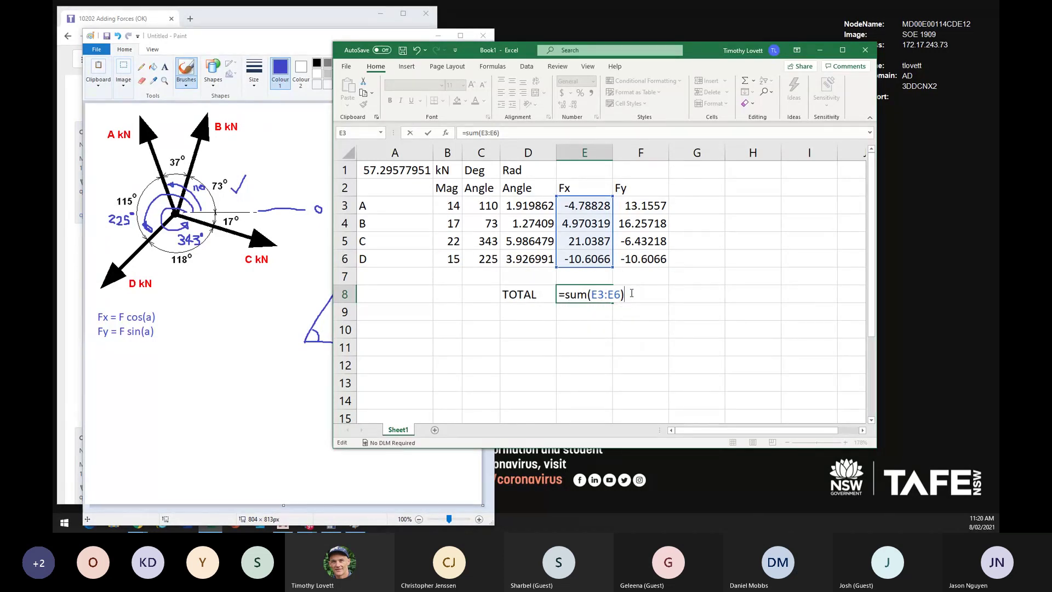
{"action": "key", "text": "Return"}
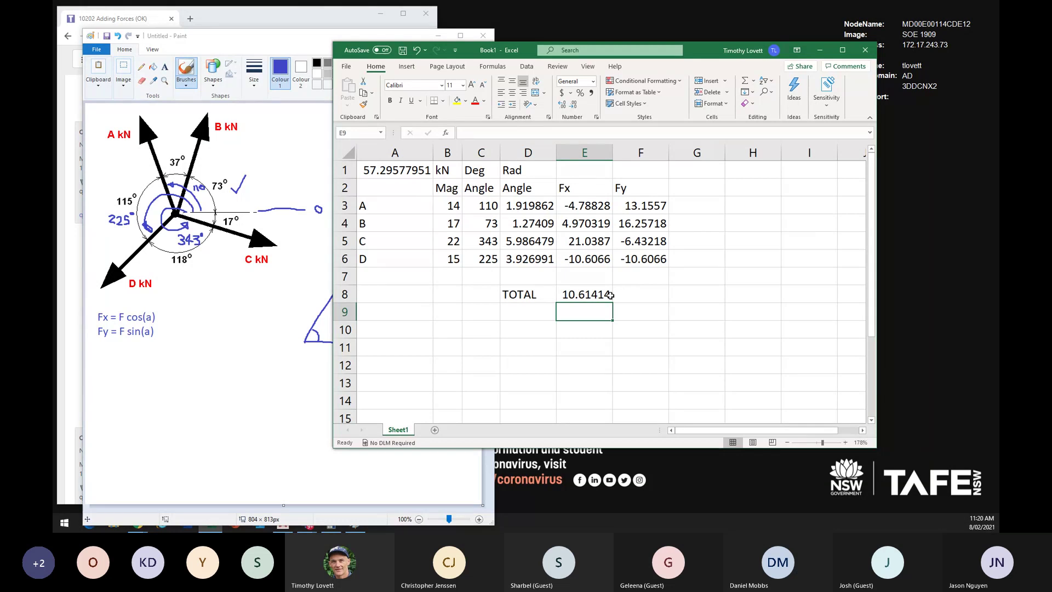
Step: Copy the sum across into F8 to get the Fy total of 12.3741
{"action": "left_click", "coordinate": [610, 295]}
{"action": "left_click_drag", "start_coordinate": [613, 303], "coordinate": [669, 306]}
{"action": "left_click", "coordinate": [674, 329]}
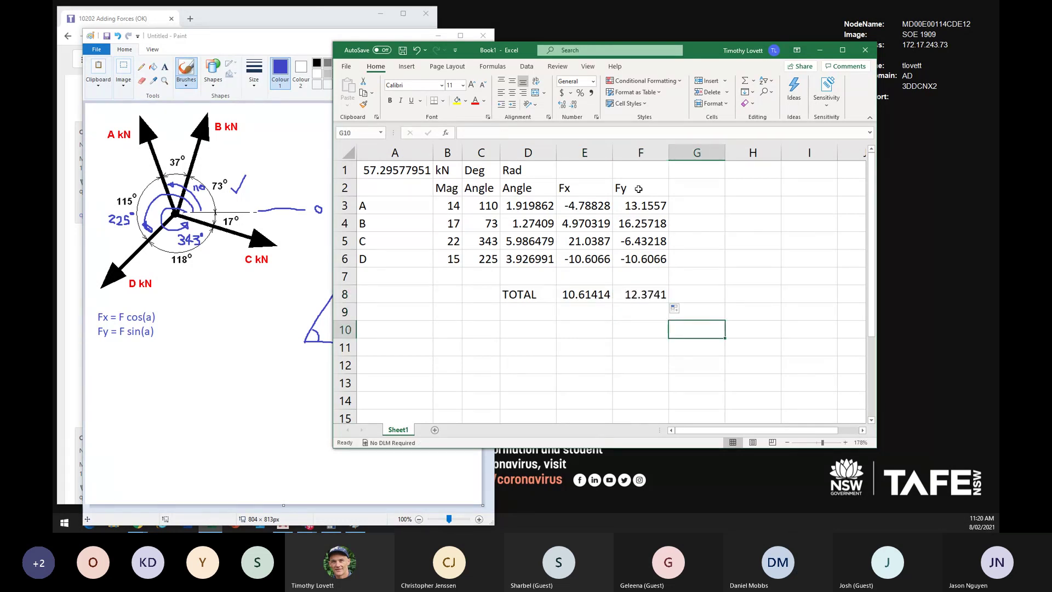
{"action": "left_click", "coordinate": [585, 296]}
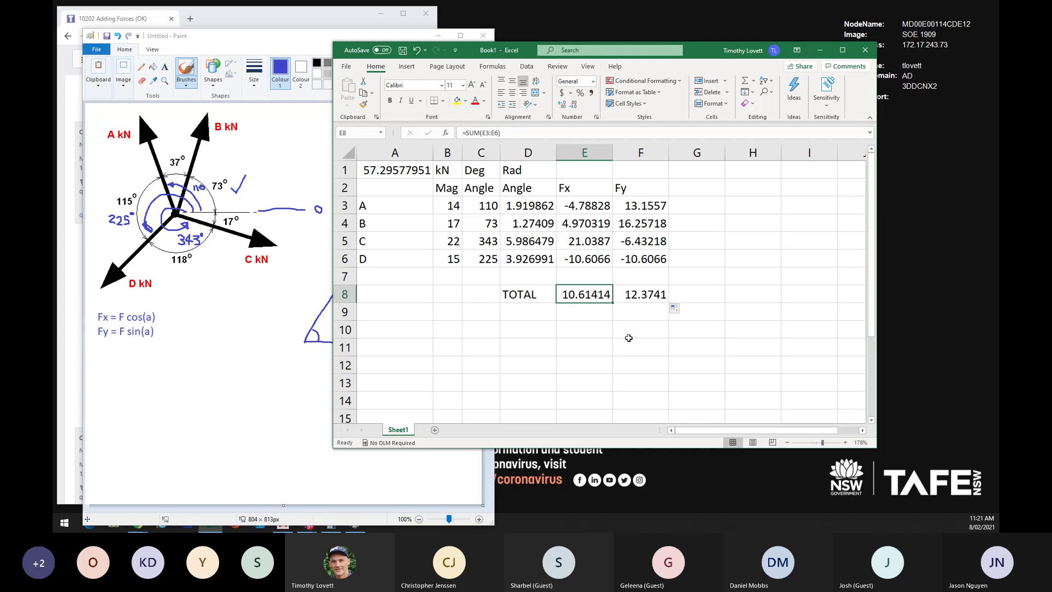
{"action": "left_click", "coordinate": [640, 297]}
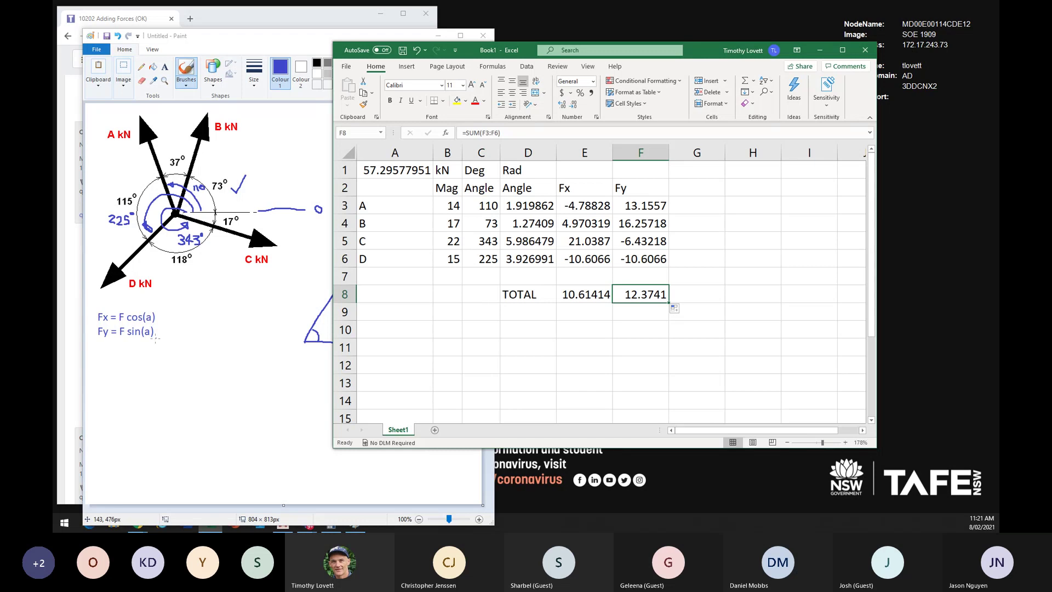
{"action": "left_click", "coordinate": [629, 351]}
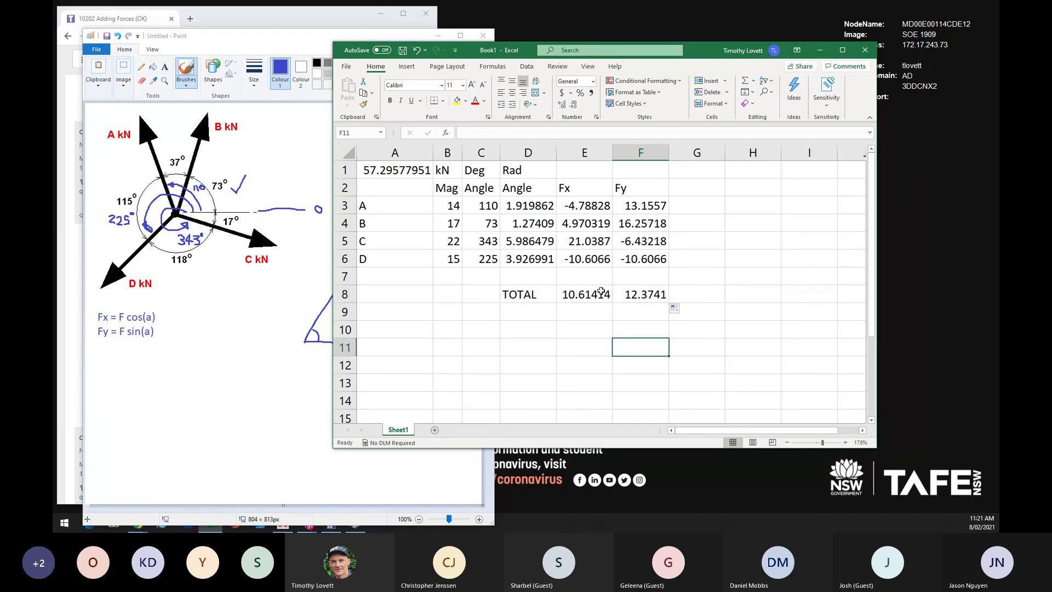
Step: Label cell D9 RESULTANT and autofit the Rad Angle column D
{"action": "left_click", "coordinate": [533, 315]}
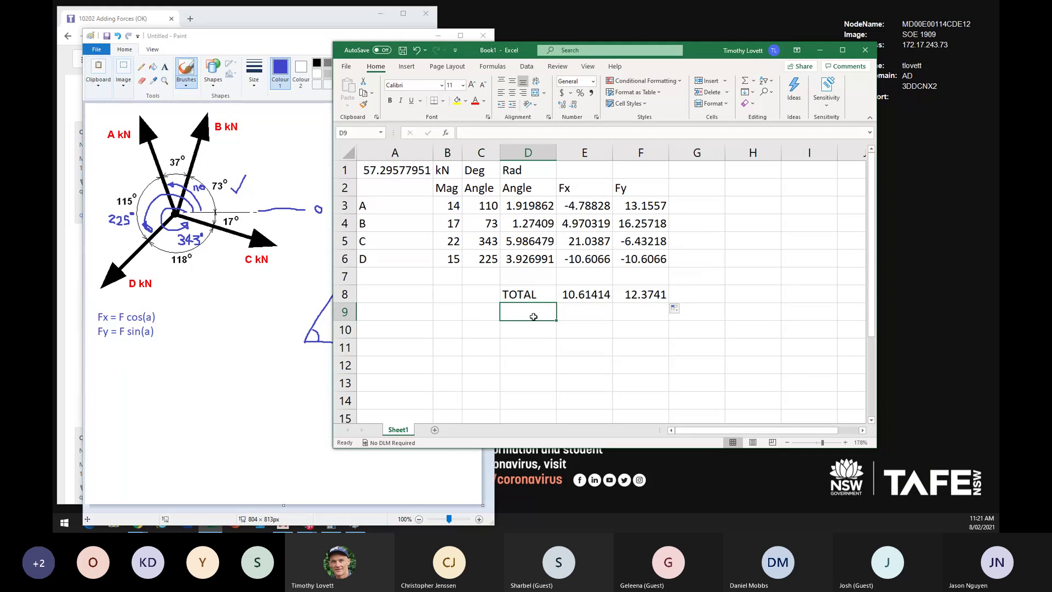
{"action": "type", "text": "RES"}
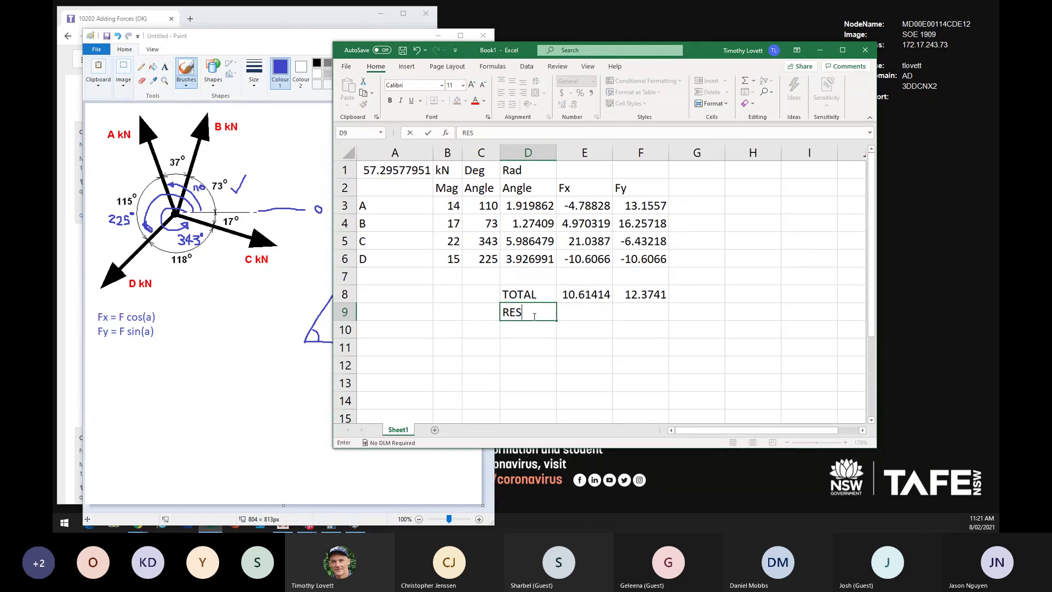
{"action": "type", "text": "ULTANT"}
{"action": "key", "text": "Return"}
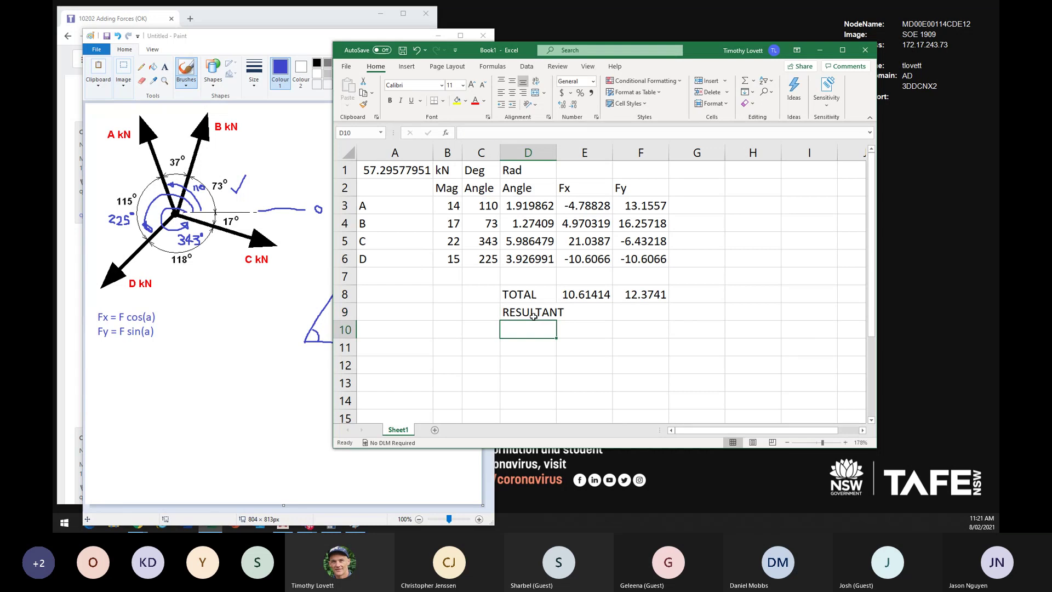
{"action": "left_click", "coordinate": [551, 155]}
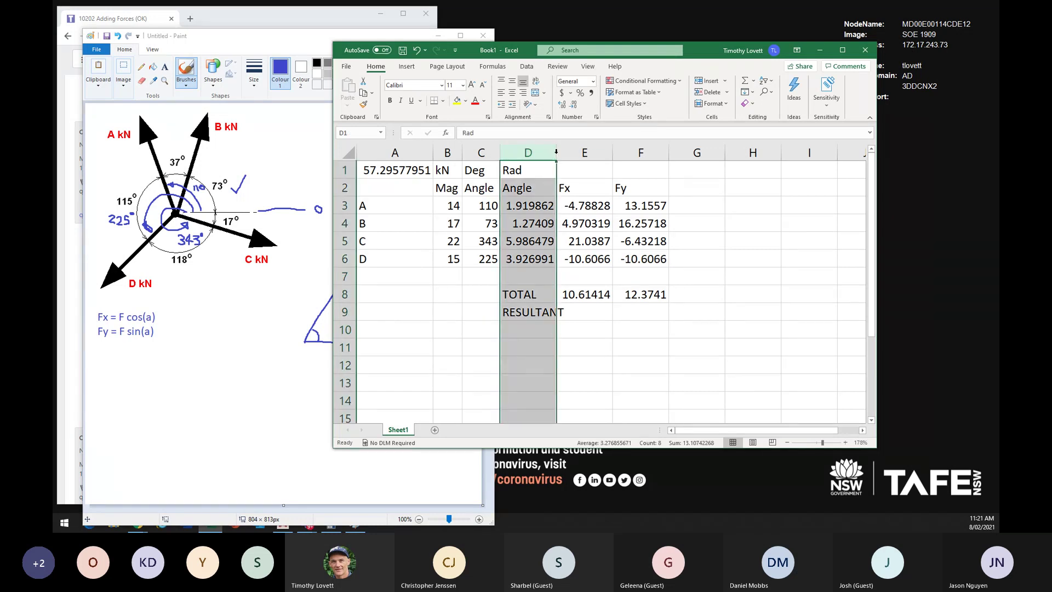
{"action": "double_click", "coordinate": [554, 154]}
{"action": "left_click", "coordinate": [622, 316]}
Step: Enter =(E8^2+F8^2)^0.5 in E9, giving the resultant magnitude 16.30271
{"action": "left_click", "coordinate": [619, 299]}
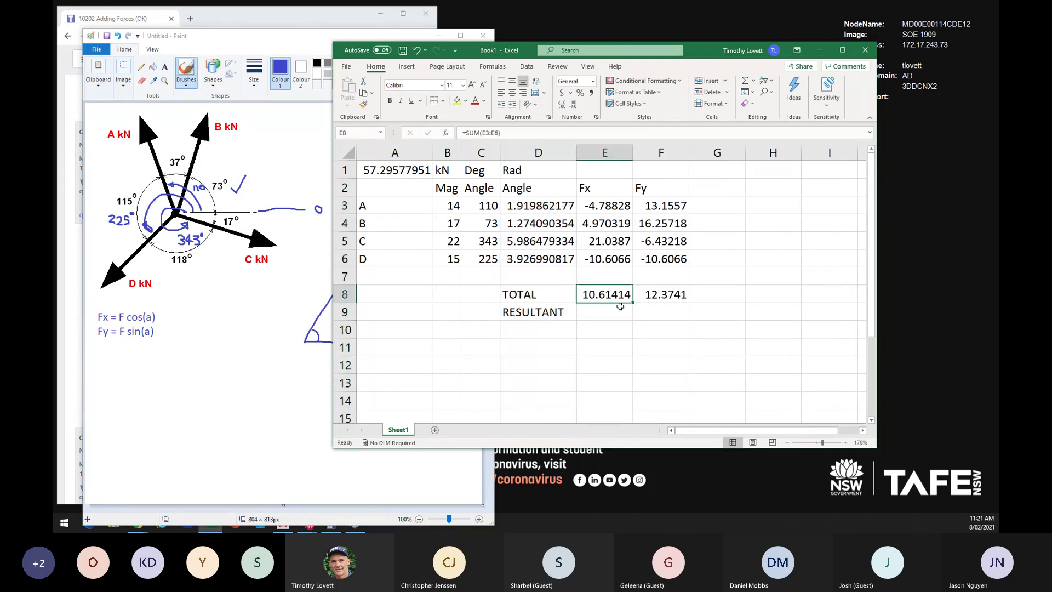
{"action": "left_click", "coordinate": [671, 299]}
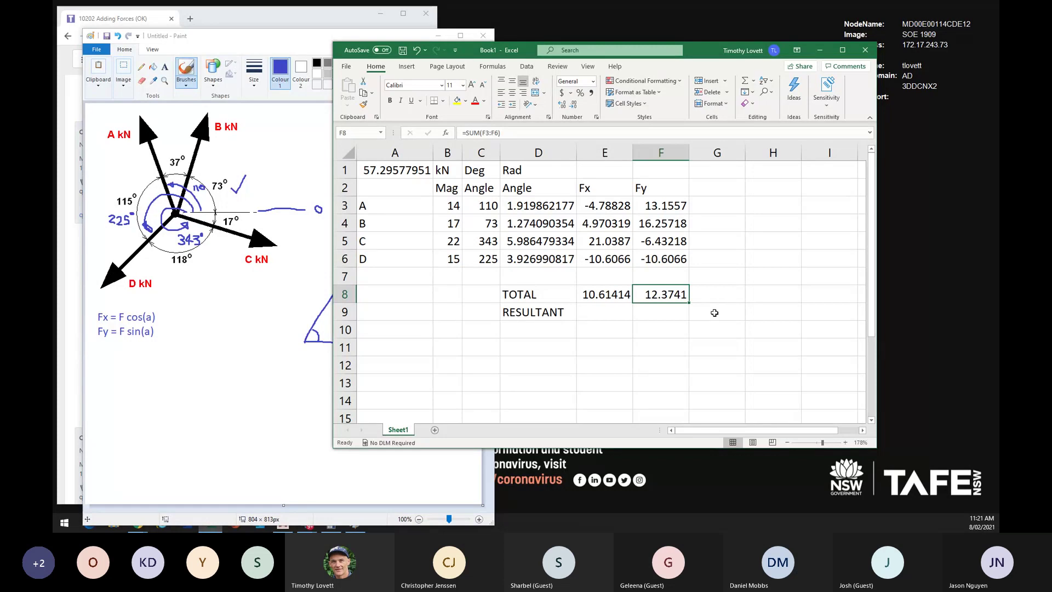
{"action": "left_click", "coordinate": [610, 313]}
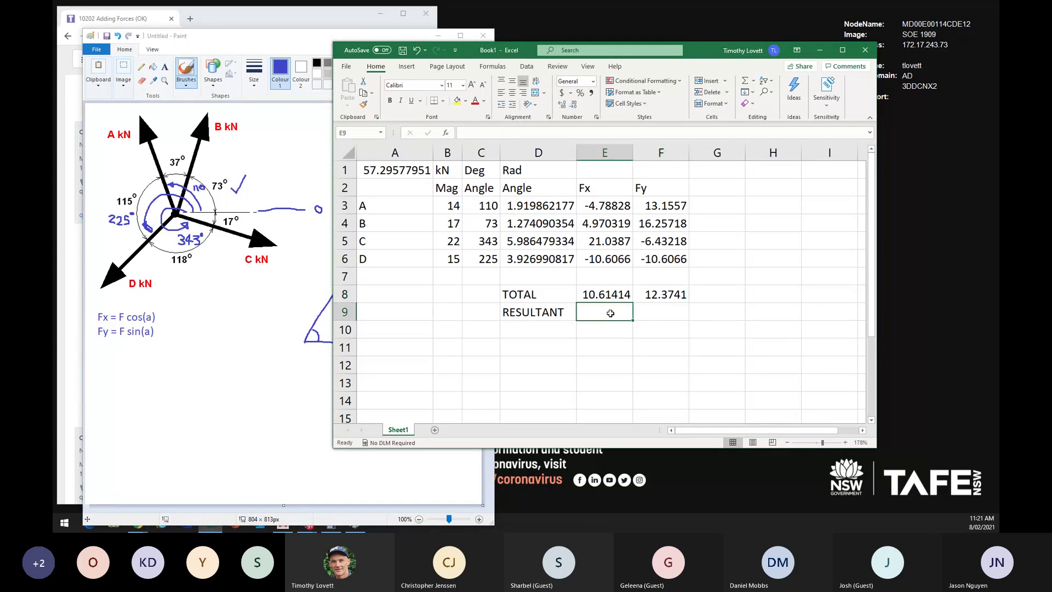
{"action": "type", "text": "="}
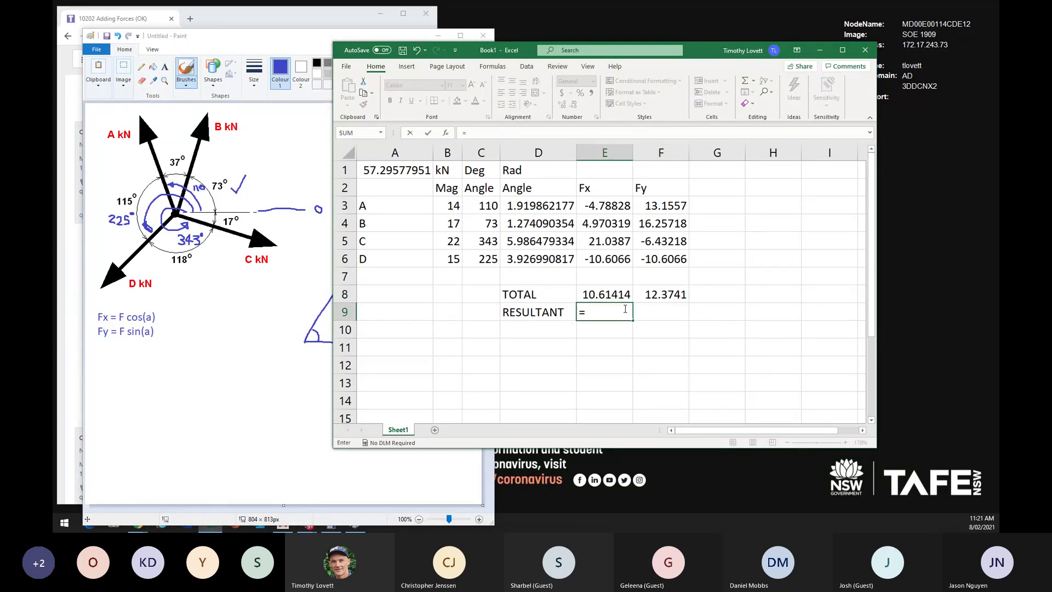
{"action": "left_click", "coordinate": [609, 295]}
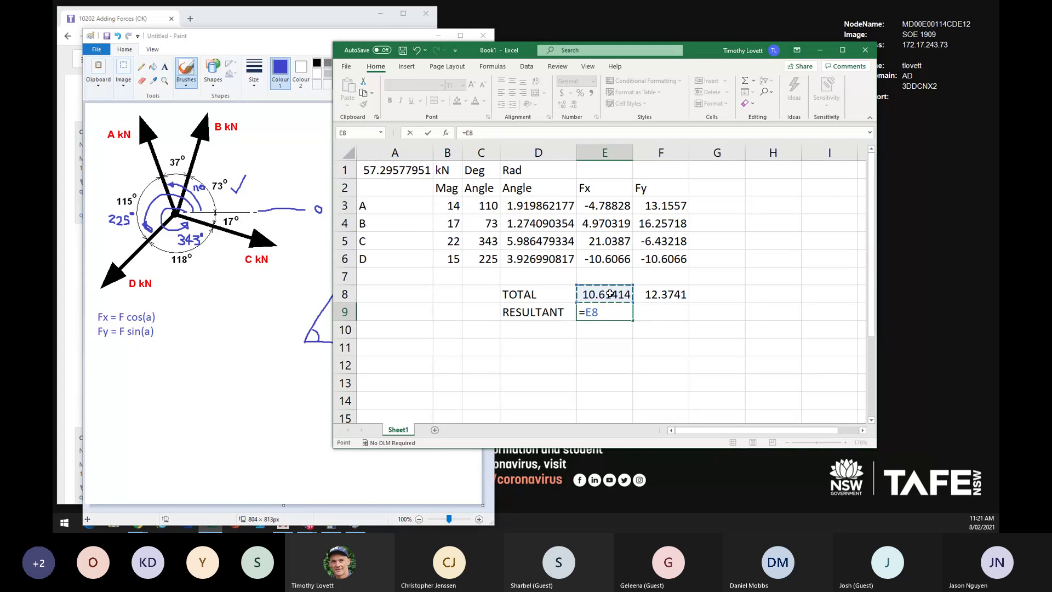
{"action": "type", "text": "^2"}
{"action": "type", "text": "+"}
{"action": "left_click", "coordinate": [674, 294]}
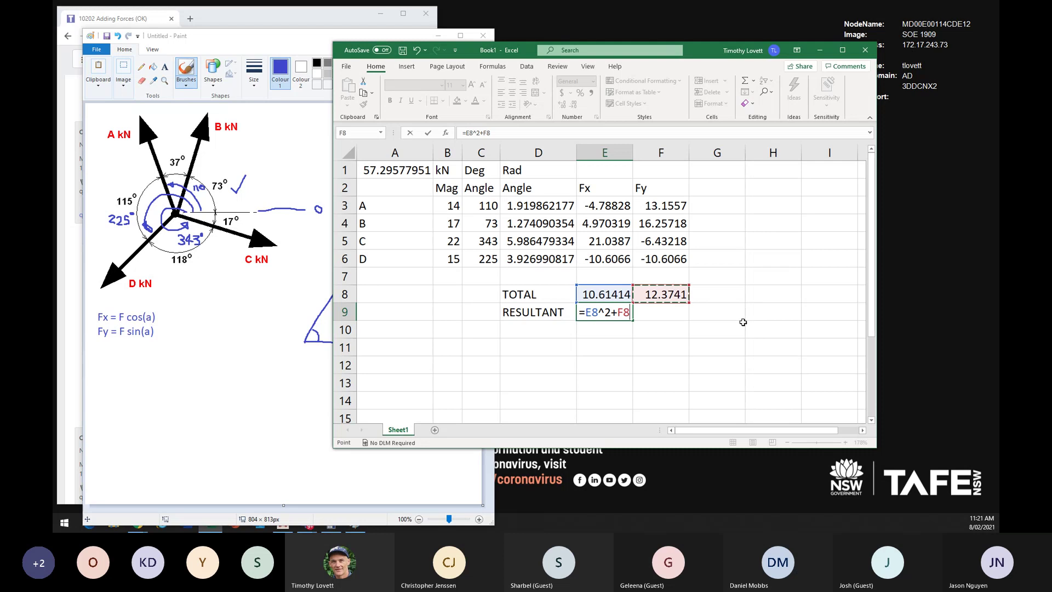
{"action": "type", "text": "^2"}
{"action": "left_click", "coordinate": [584, 311]}
{"action": "type", "text": "("}
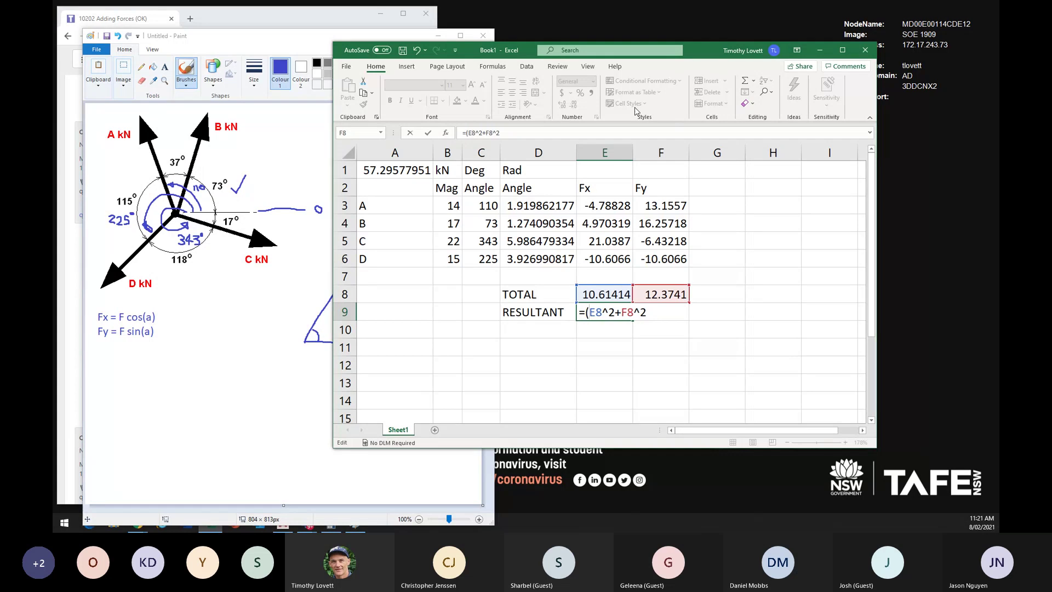
{"action": "left_click", "coordinate": [664, 316]}
{"action": "type", "text": ")^0.5"}
{"action": "key", "text": "Return"}
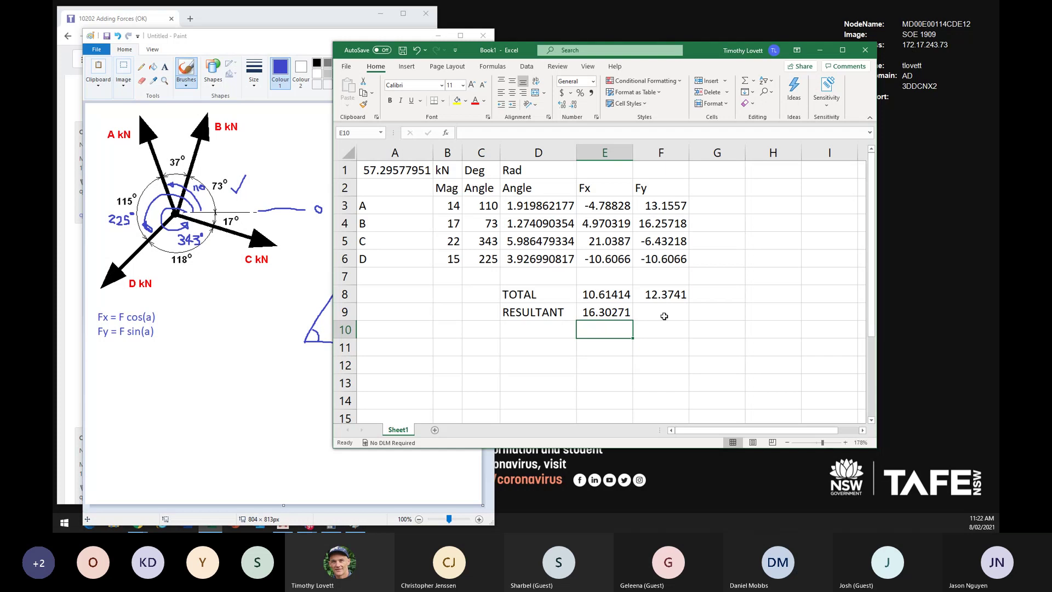
Step: Label D10 Angle and enter =atan(F8/E8) in E10, giving 0.861808
{"action": "left_click", "coordinate": [542, 332]}
{"action": "type", "text": "Ang"}
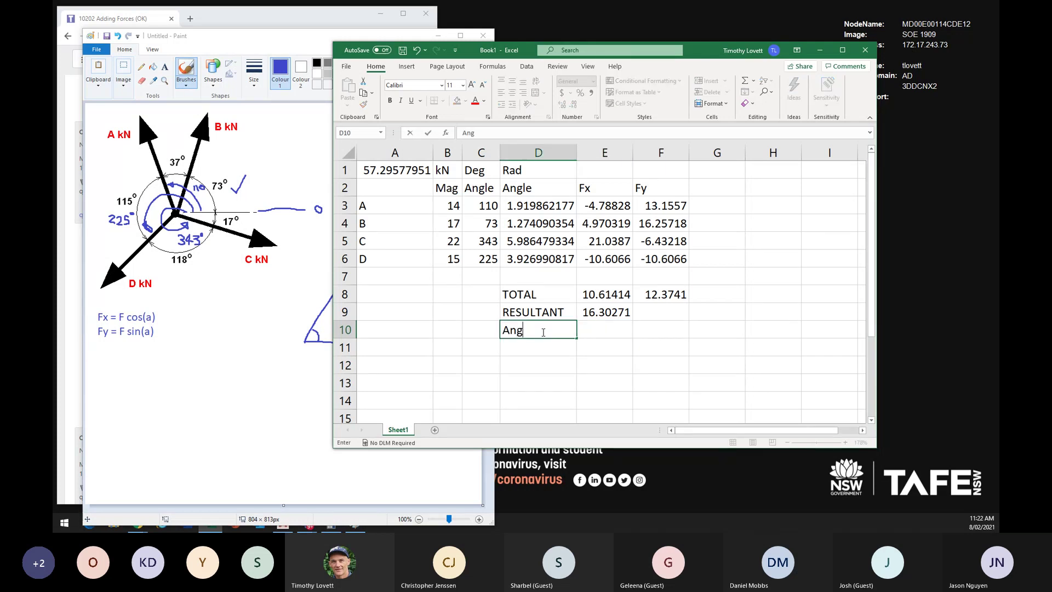
{"action": "type", "text": "le"}
{"action": "key", "text": "Tab"}
{"action": "type", "text": "="}
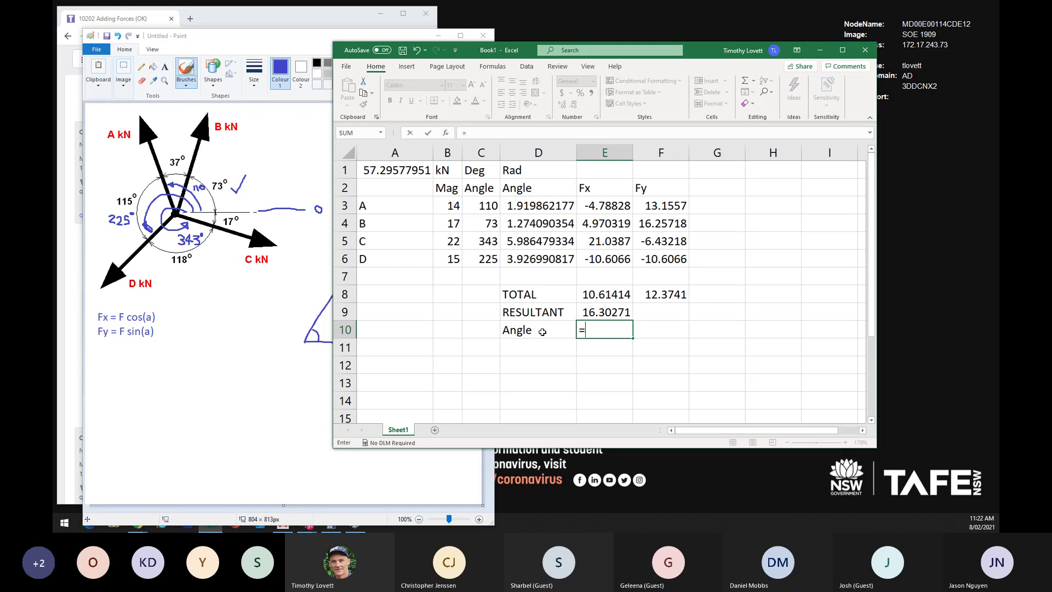
{"action": "type", "text": "atan"}
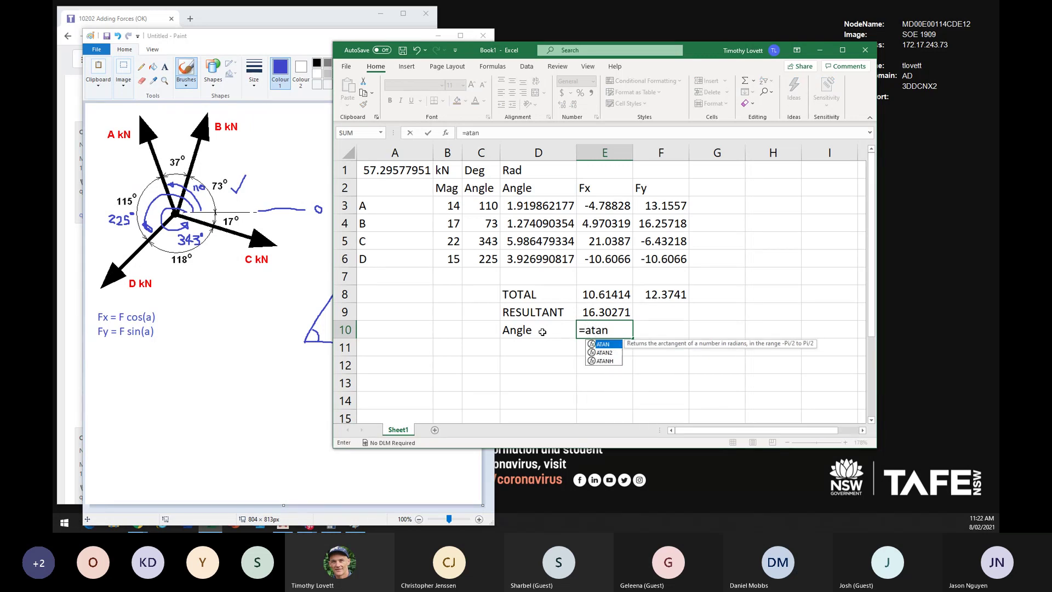
{"action": "type", "text": "("}
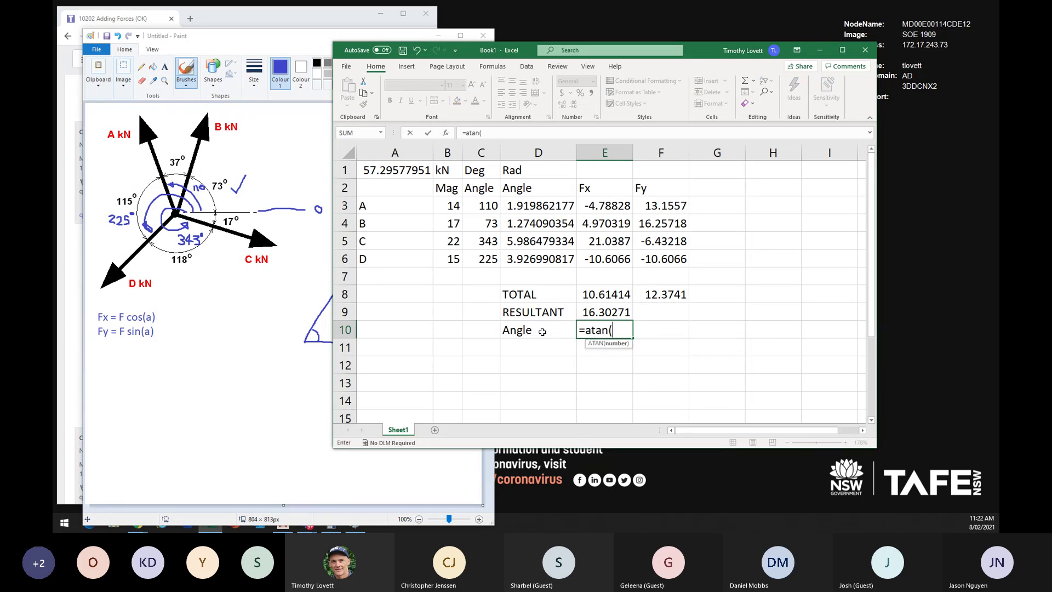
{"action": "left_click", "coordinate": [666, 295]}
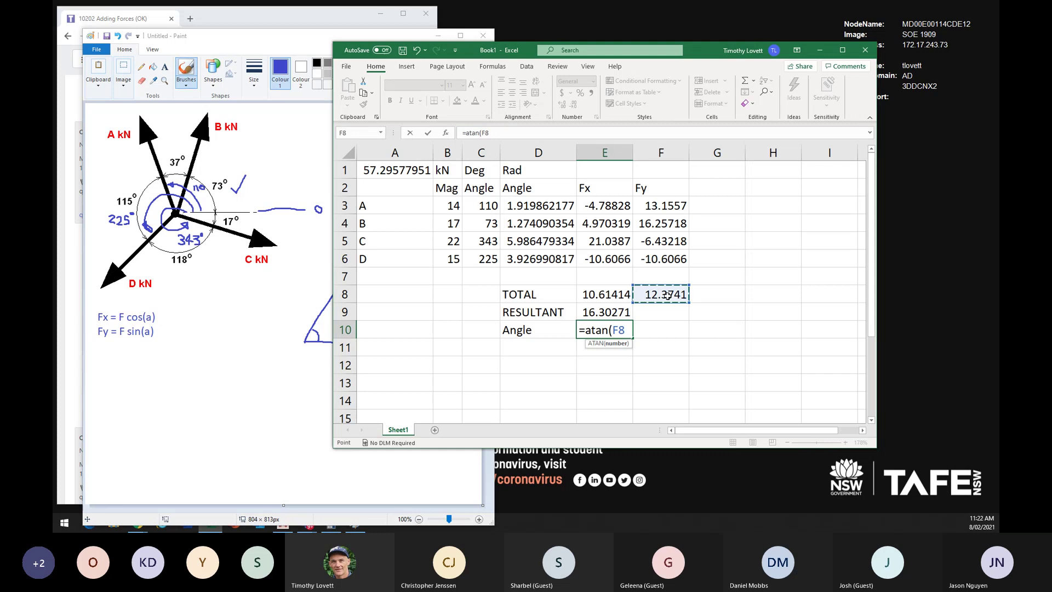
{"action": "type", "text": "/"}
{"action": "left_click", "coordinate": [613, 294]}
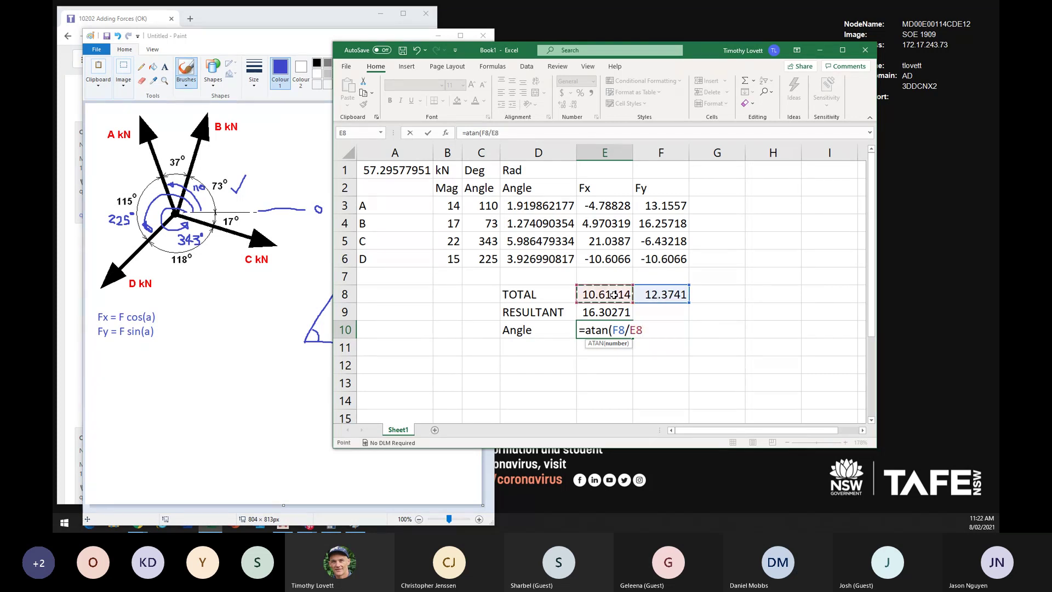
{"action": "type", "text": ")"}
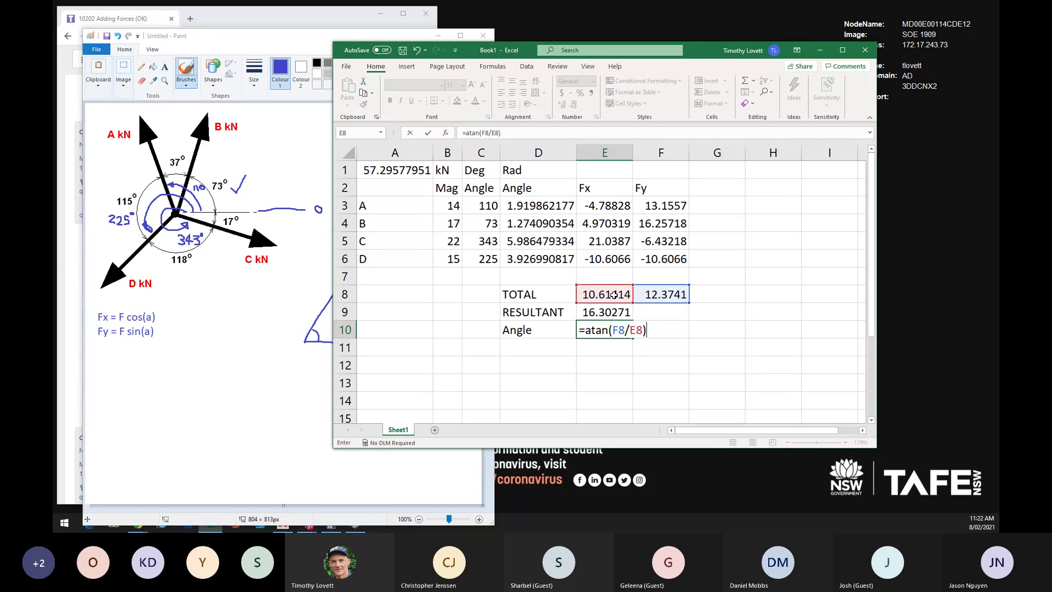
{"action": "key", "text": "Return"}
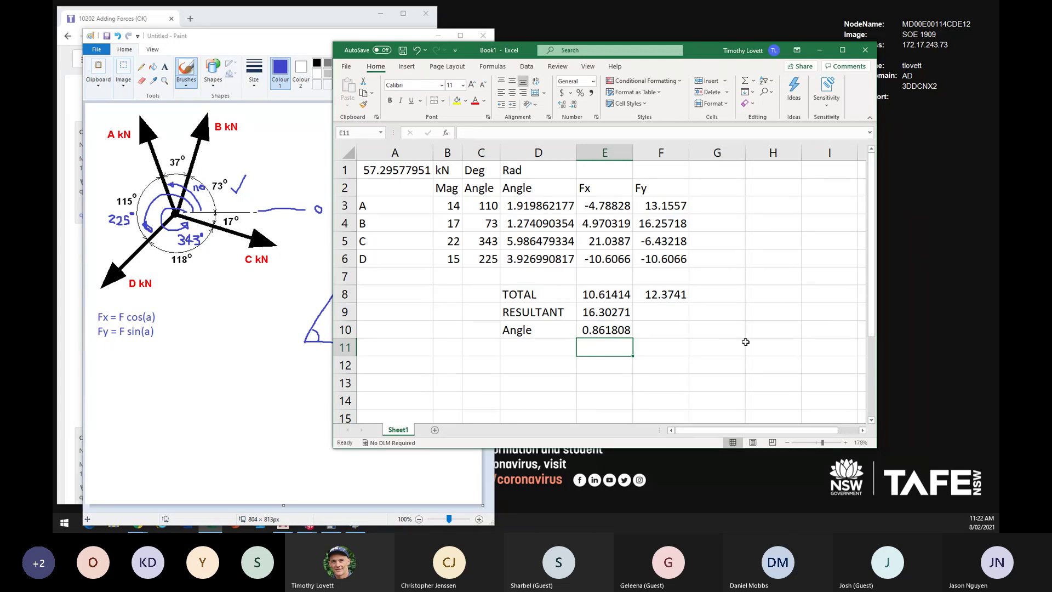
Step: Label F10 Radians and F11 Degrees, and enter =E10*A1 in E11 for 49.37797
{"action": "left_click", "coordinate": [653, 331]}
{"action": "type", "text": "Ra"}
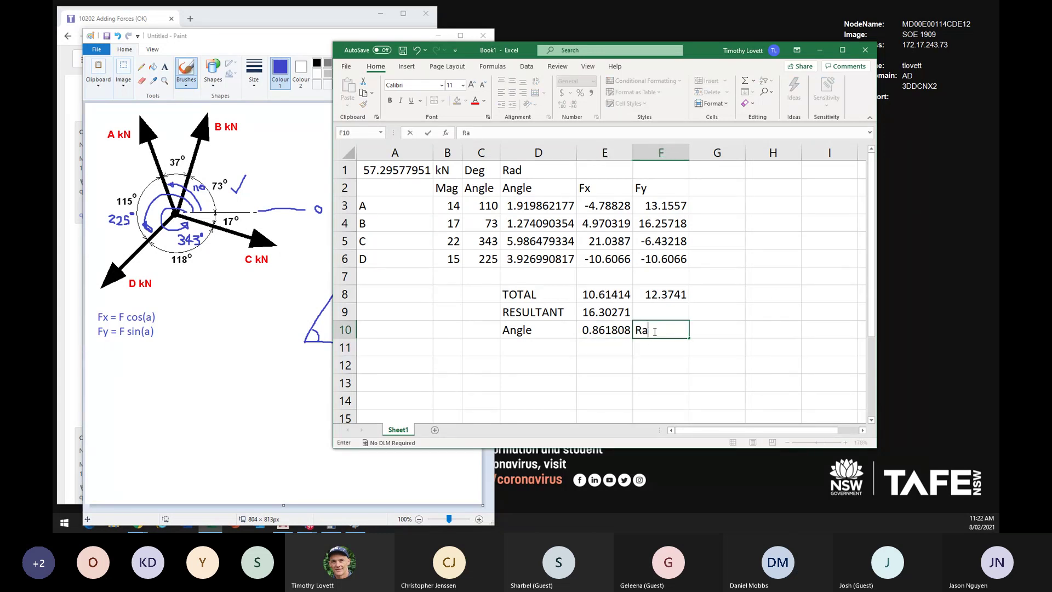
{"action": "type", "text": "dia"}
{"action": "type", "text": "ns"}
{"action": "key", "text": "Return"}
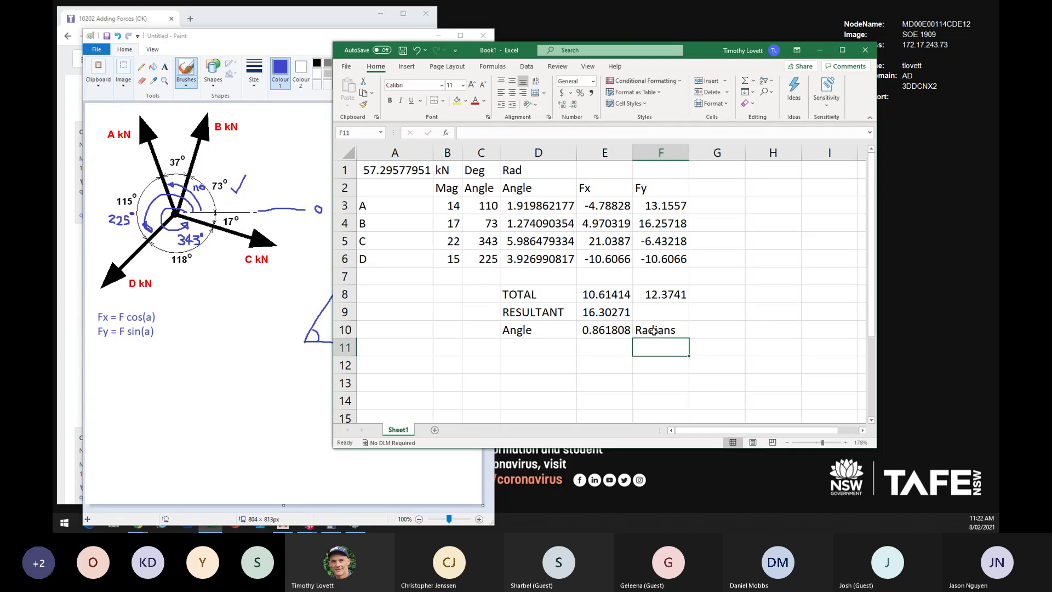
{"action": "type", "text": "Degrees"}
{"action": "key", "text": "Left"}
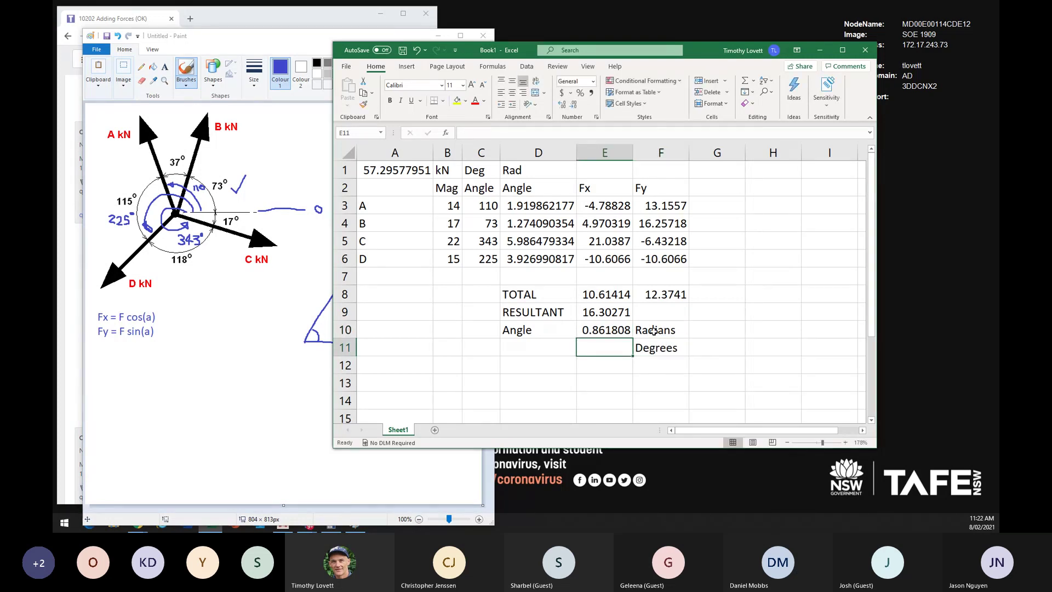
{"action": "type", "text": "="}
{"action": "left_click", "coordinate": [620, 330]}
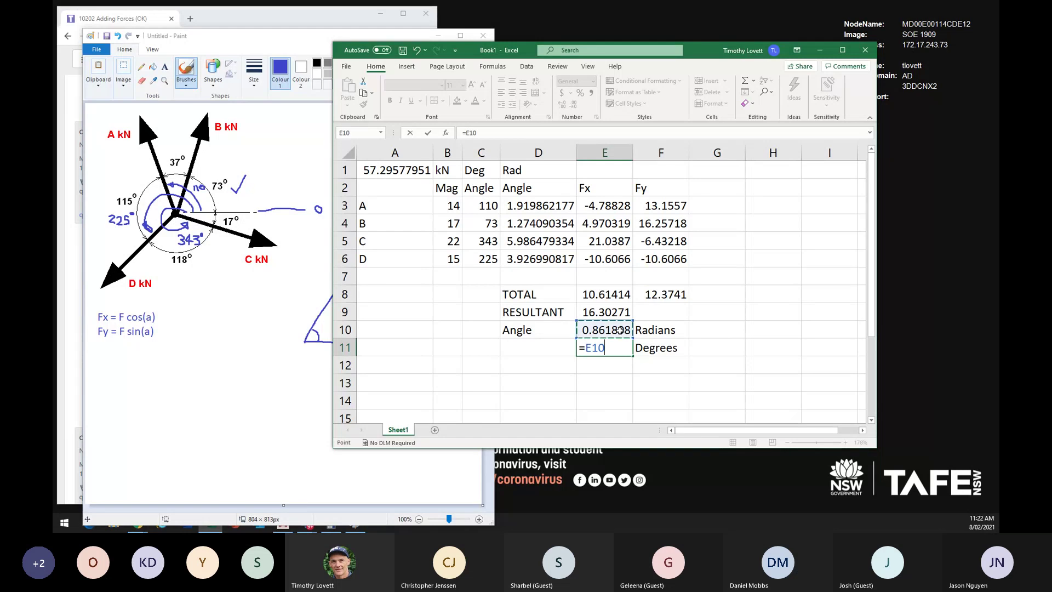
{"action": "type", "text": "*"}
{"action": "left_click", "coordinate": [384, 171]}
{"action": "key", "text": "Return"}
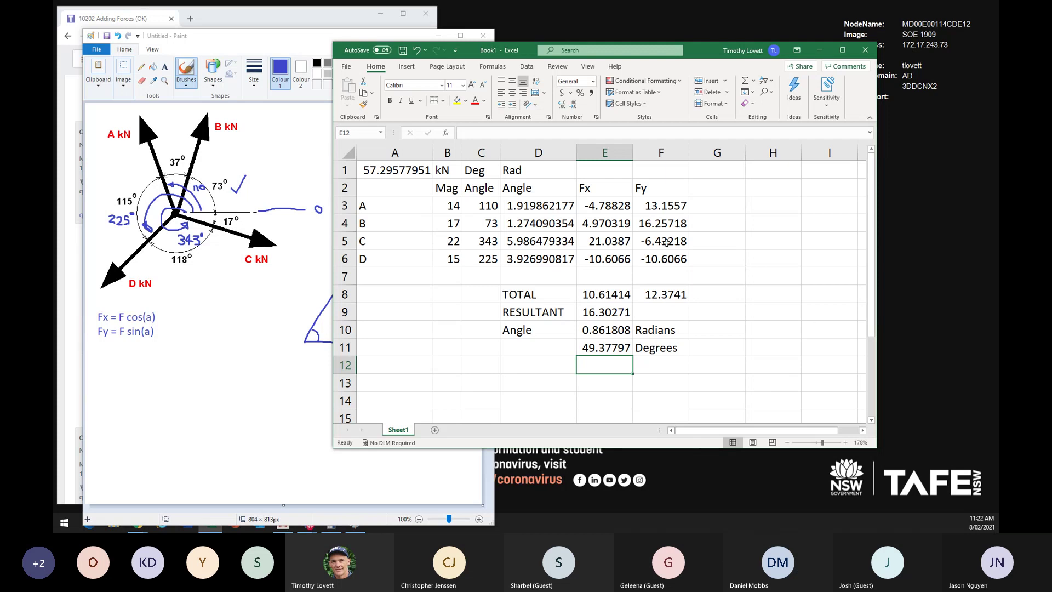
Step: Try 15 as A's magnitude in B3, then restore it to 14
{"action": "left_click", "coordinate": [446, 205]}
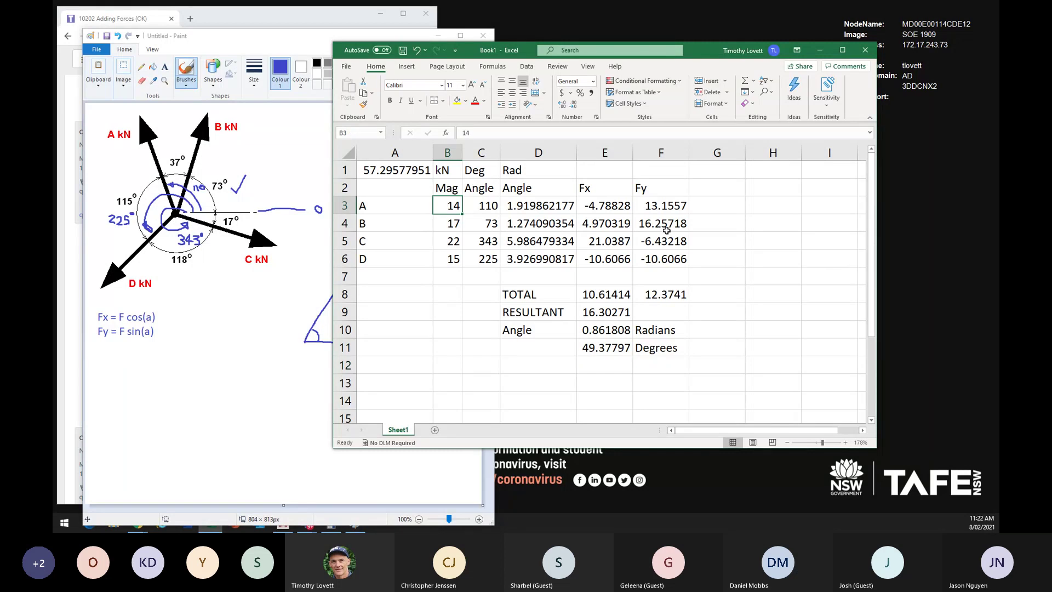
{"action": "type", "text": "15"}
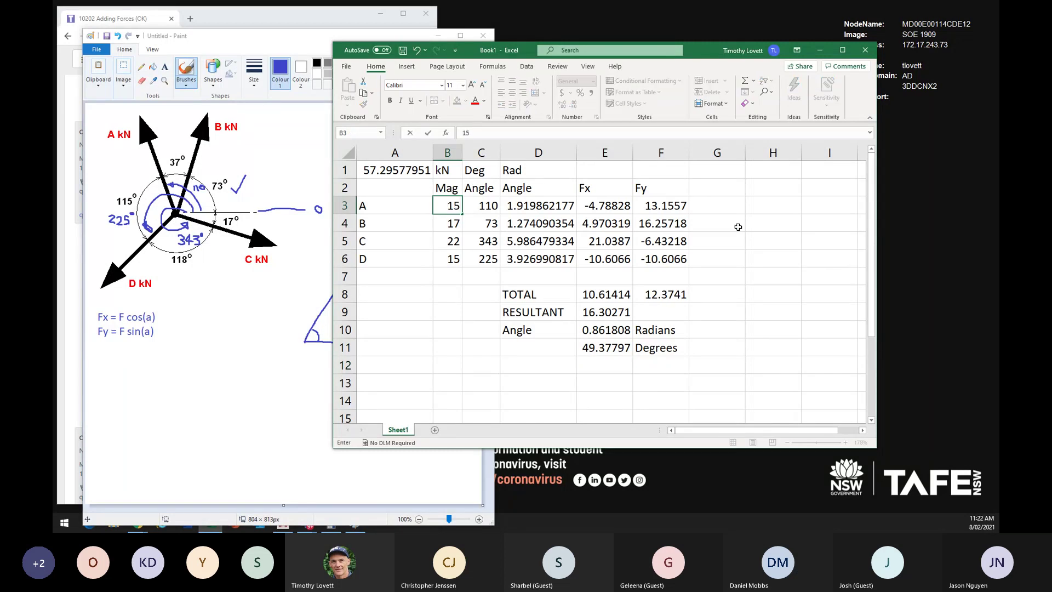
{"action": "left_click", "coordinate": [779, 278]}
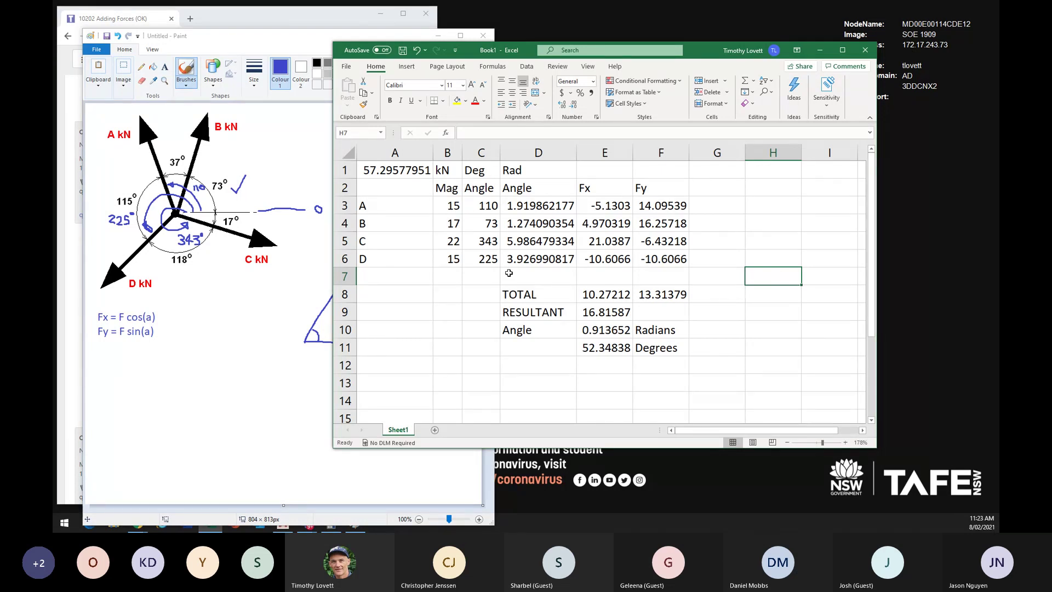
{"action": "left_click", "coordinate": [445, 205]}
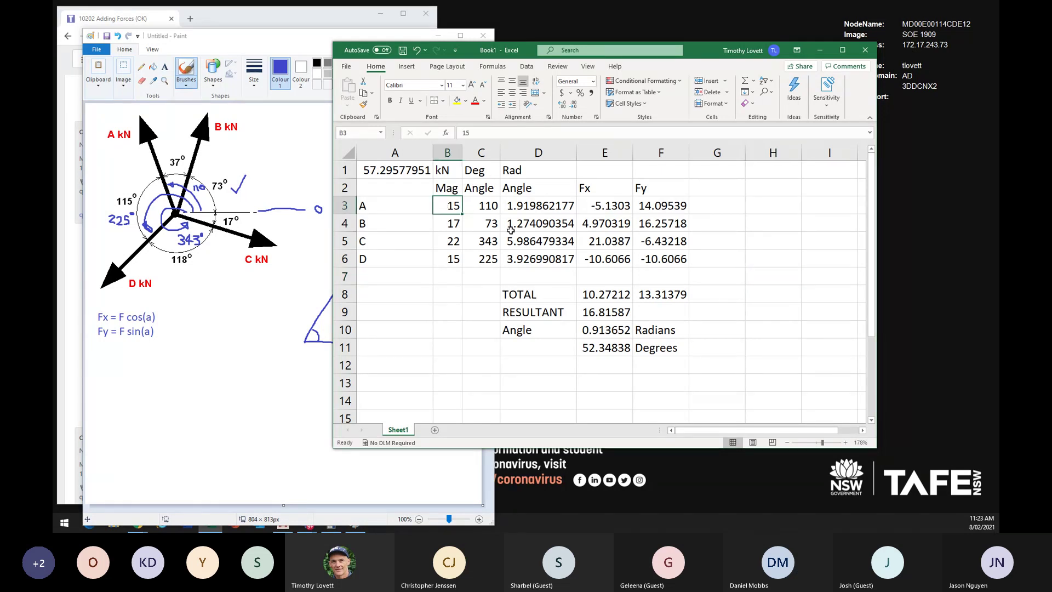
{"action": "type", "text": "14"}
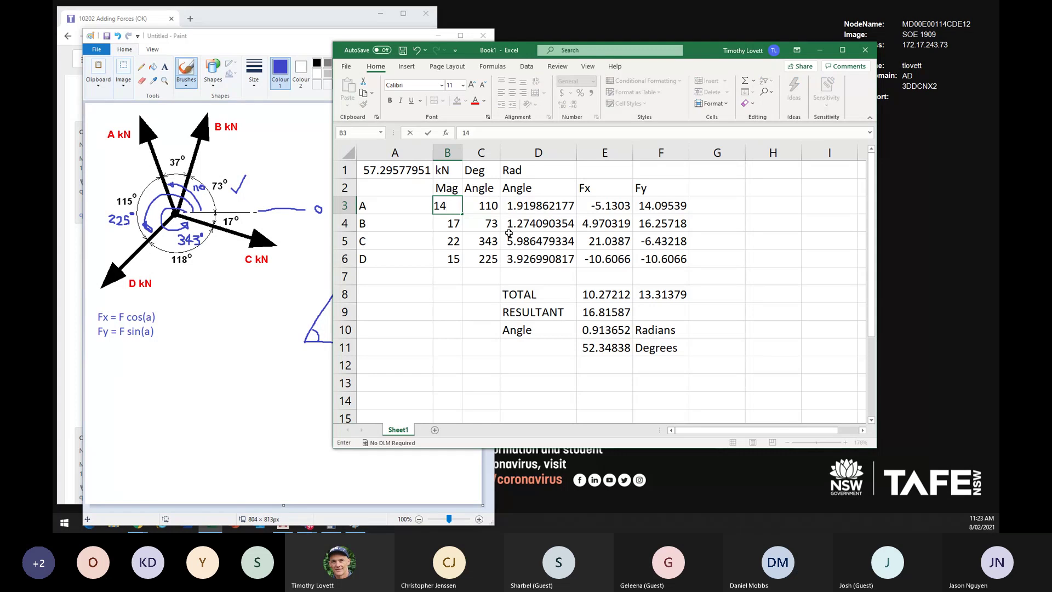
{"action": "key", "text": "Return"}
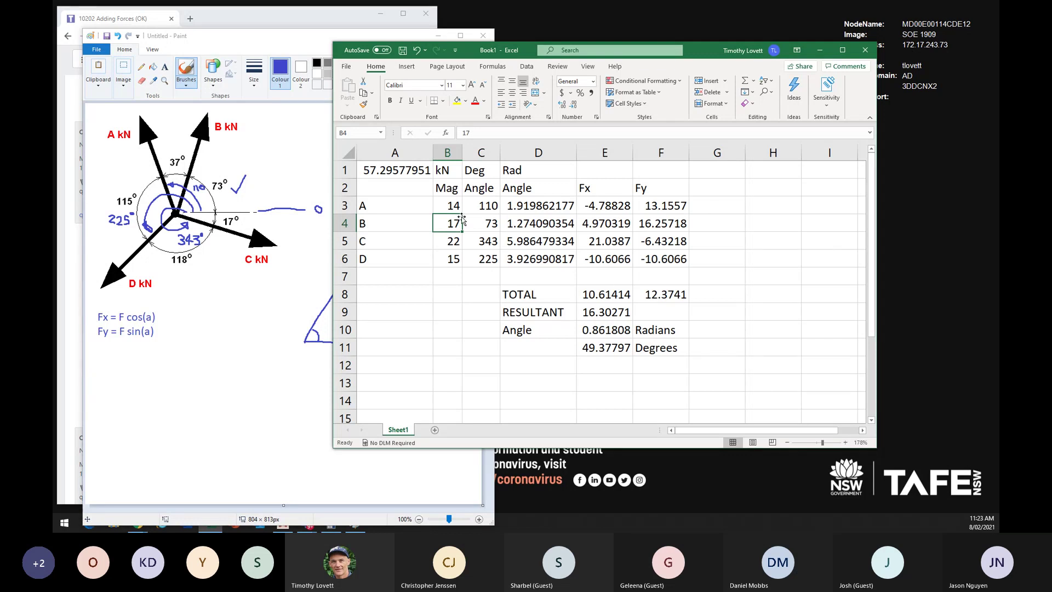
Step: Apply All Borders to the force table B3:F6
{"action": "left_click_drag", "start_coordinate": [451, 205], "coordinate": [660, 258]}
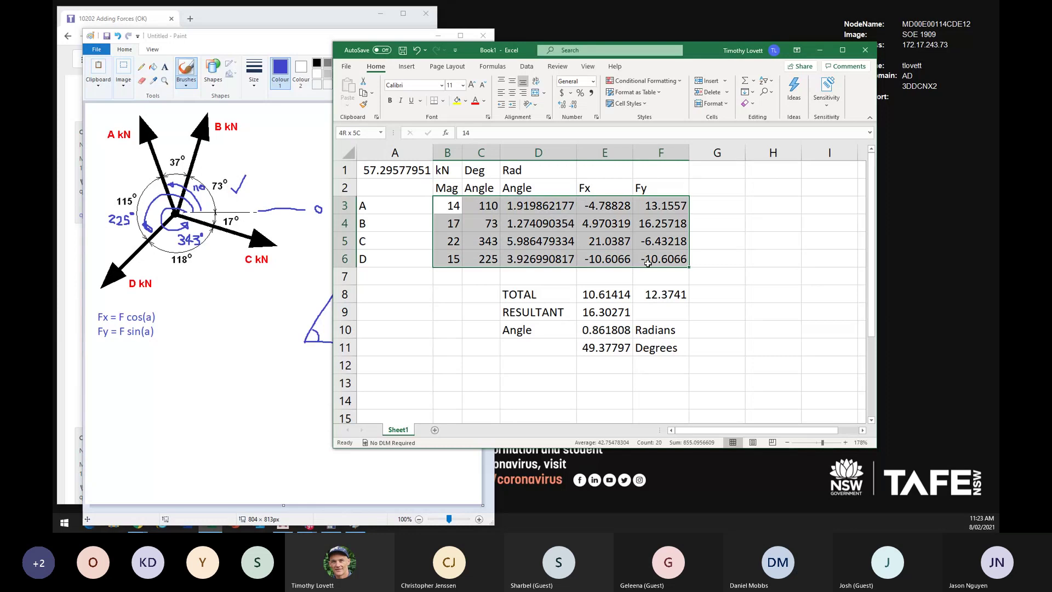
{"action": "left_click", "coordinate": [444, 102]}
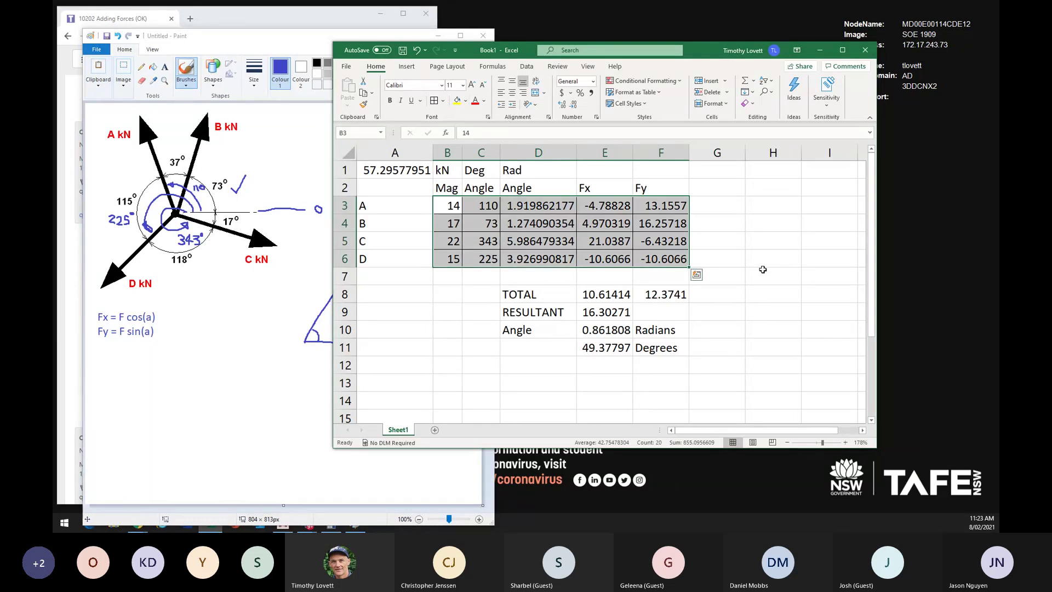
{"action": "left_click", "coordinate": [767, 276]}
Step: Make the force labels A–D in A3:A6 red
{"action": "left_click_drag", "start_coordinate": [373, 206], "coordinate": [373, 259]}
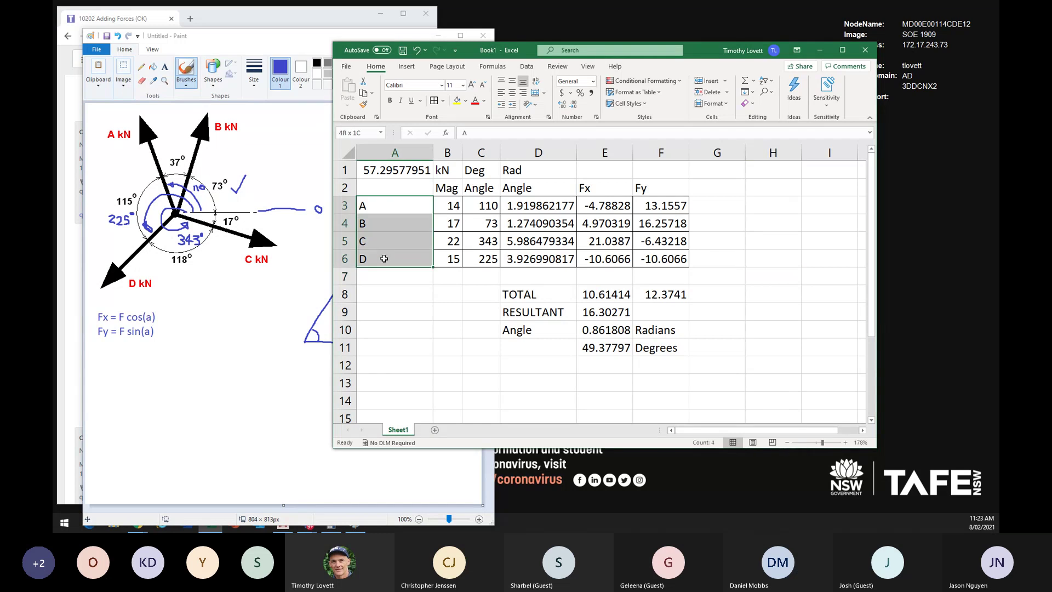
{"action": "left_click", "coordinate": [475, 102]}
{"action": "left_click", "coordinate": [755, 244]}
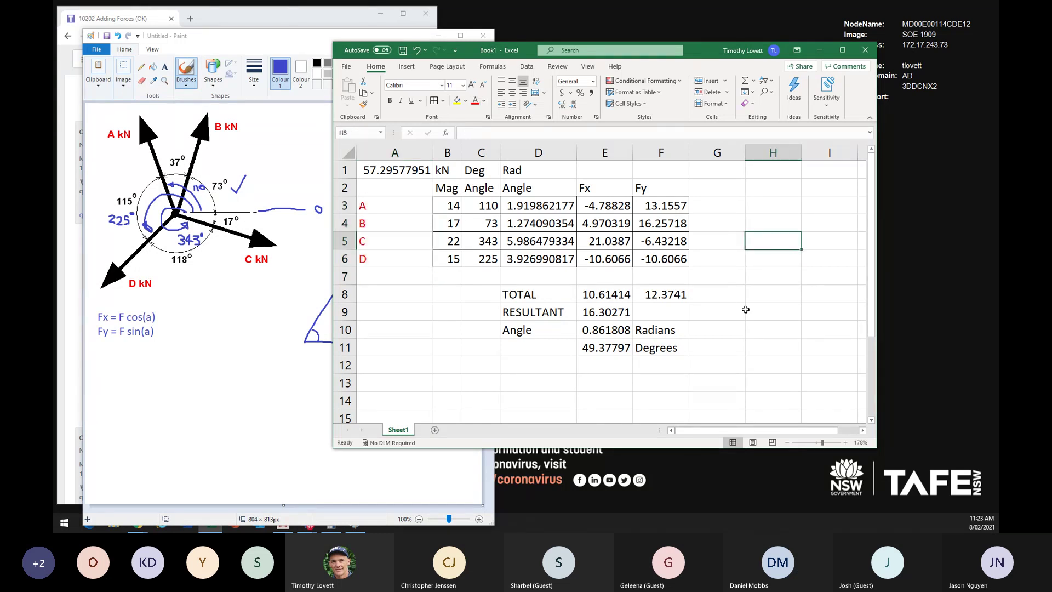
Step: Fill the resultant 16.30271 in E9 and the 49.37797 angle in E11 yellow
{"action": "left_click", "coordinate": [629, 317]}
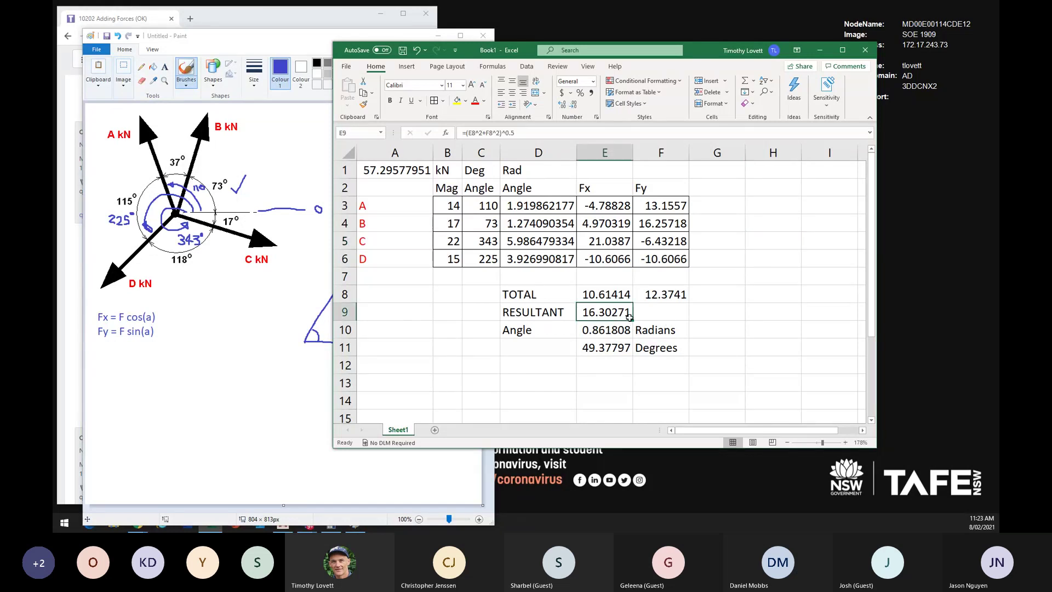
{"action": "left_click", "coordinate": [457, 100]}
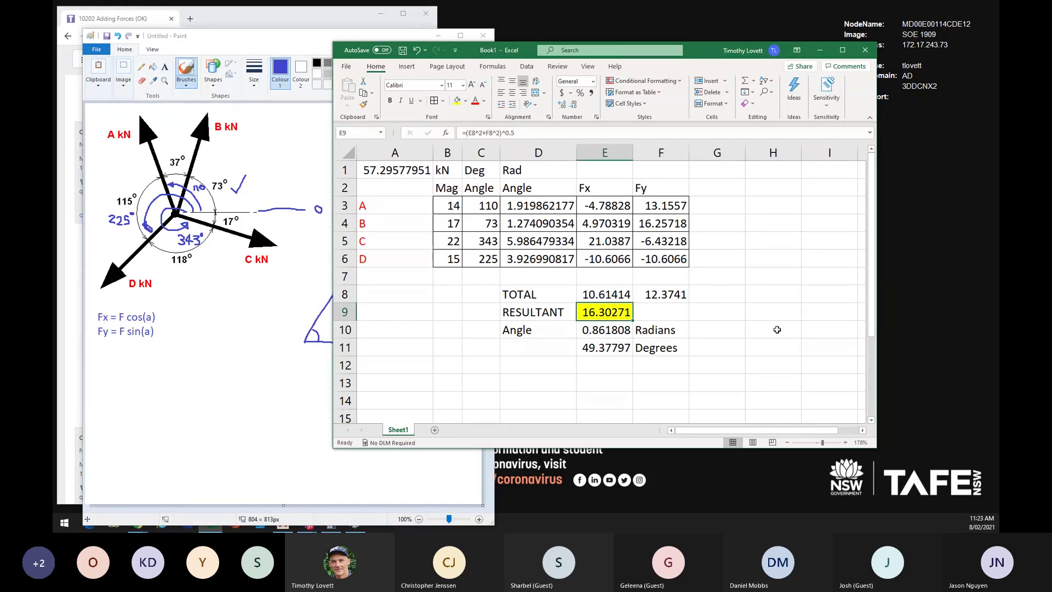
{"action": "left_click", "coordinate": [777, 329]}
{"action": "left_click", "coordinate": [605, 347]}
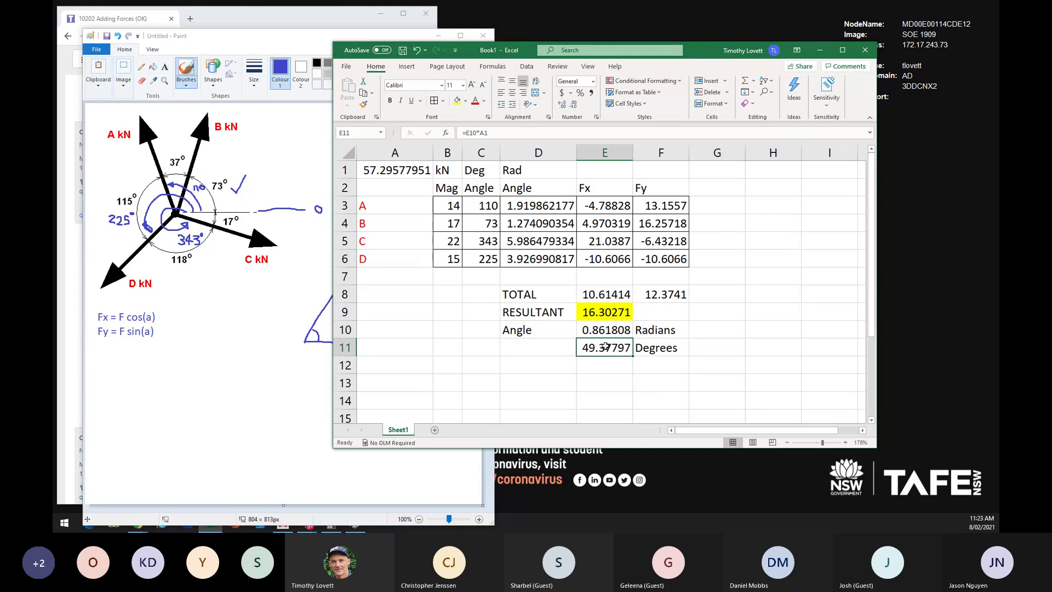
{"action": "left_click", "coordinate": [457, 101]}
{"action": "left_click", "coordinate": [789, 310]}
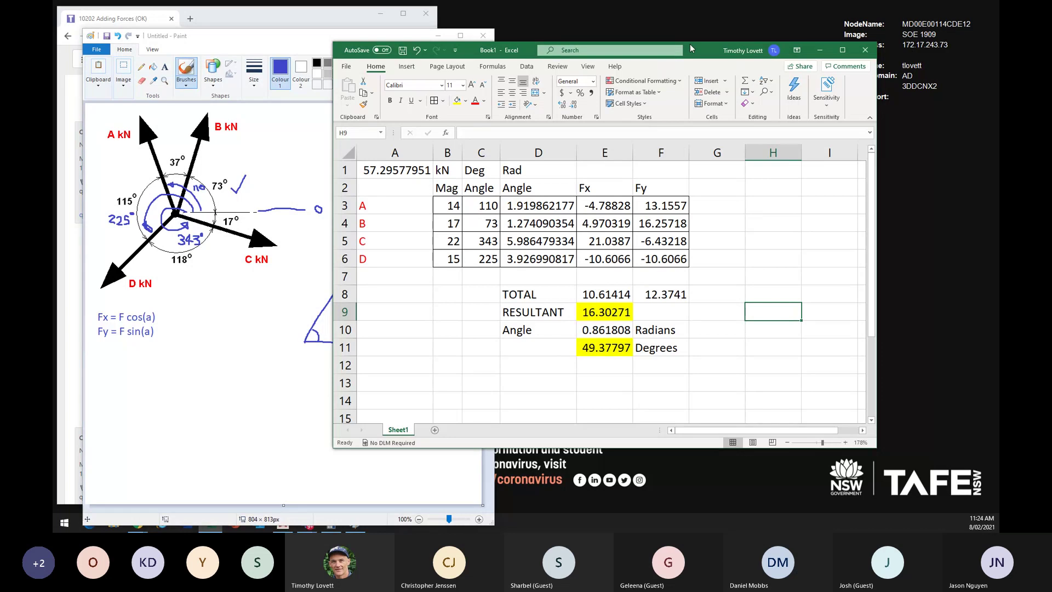
Step: Move the Excel window aside to reveal the drawing and check the Fx total in E8
{"action": "left_click_drag", "start_coordinate": [697, 47], "coordinate": [805, 72]}
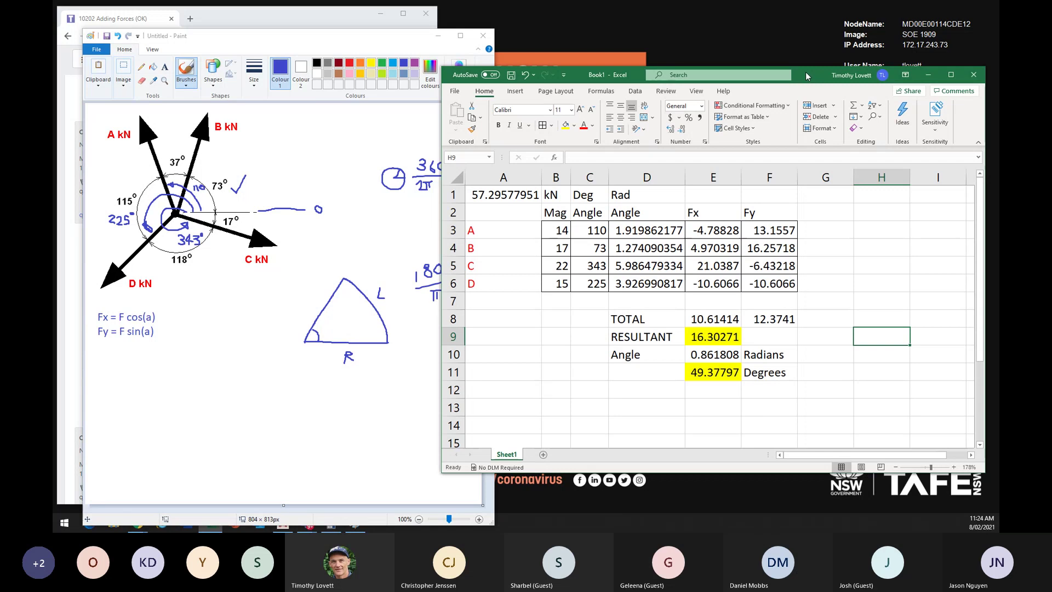
{"action": "left_click_drag", "start_coordinate": [806, 71], "coordinate": [807, 72]}
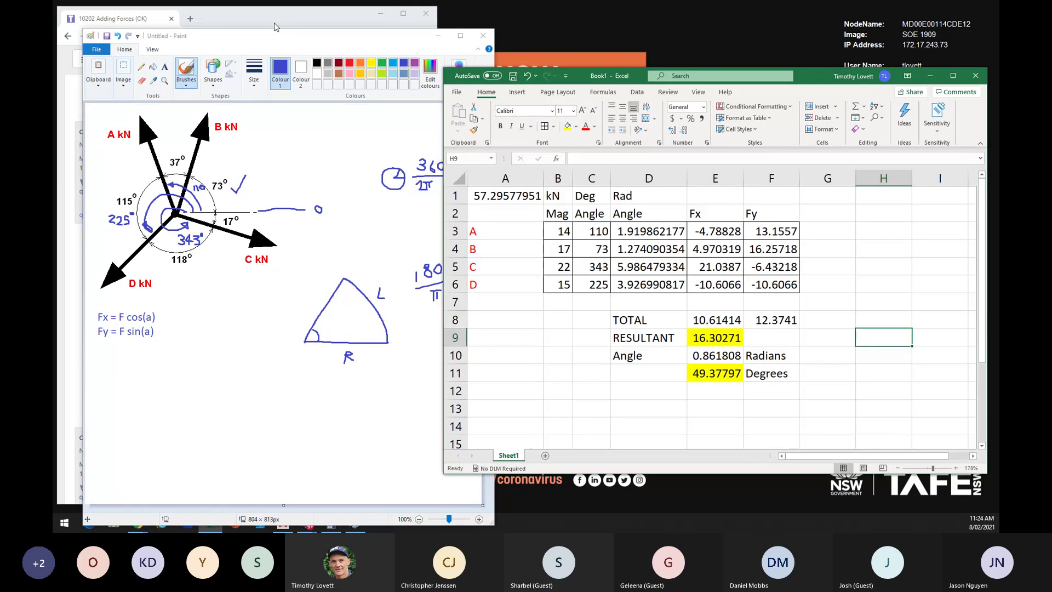
{"action": "left_click", "coordinate": [723, 321]}
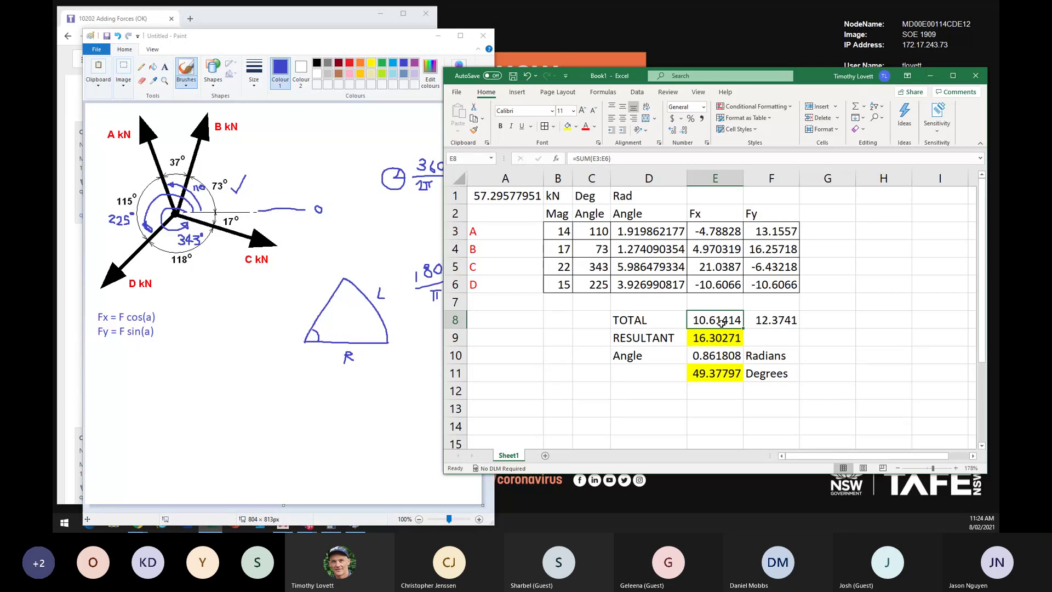
Step: Answer Question 4 with 10.614 kN and check it
{"action": "left_click", "coordinate": [219, 17]}
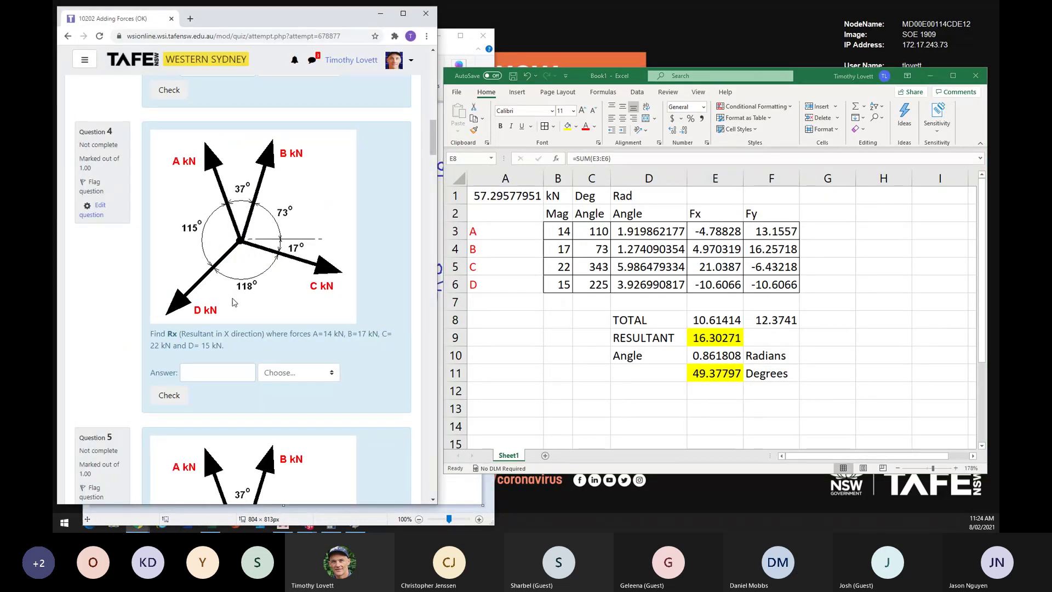
{"action": "mouse_move", "coordinate": [149, 335]}
{"action": "left_mouse_down"}
{"action": "mouse_move", "coordinate": [264, 335]}
{"action": "mouse_move", "coordinate": [225, 379]}
{"action": "left_mouse_up"}
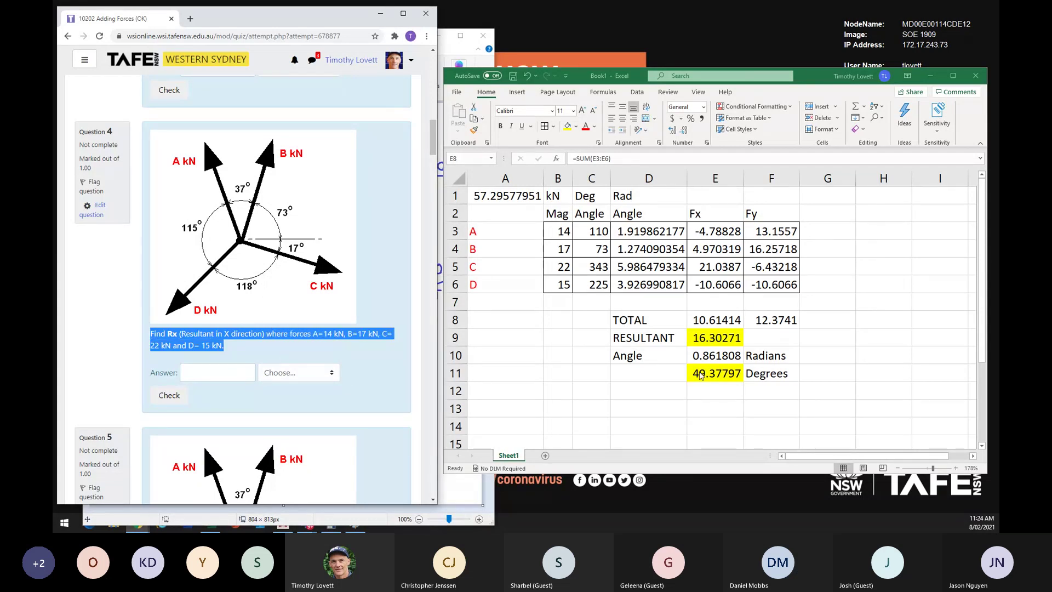
{"action": "left_click", "coordinate": [190, 372]}
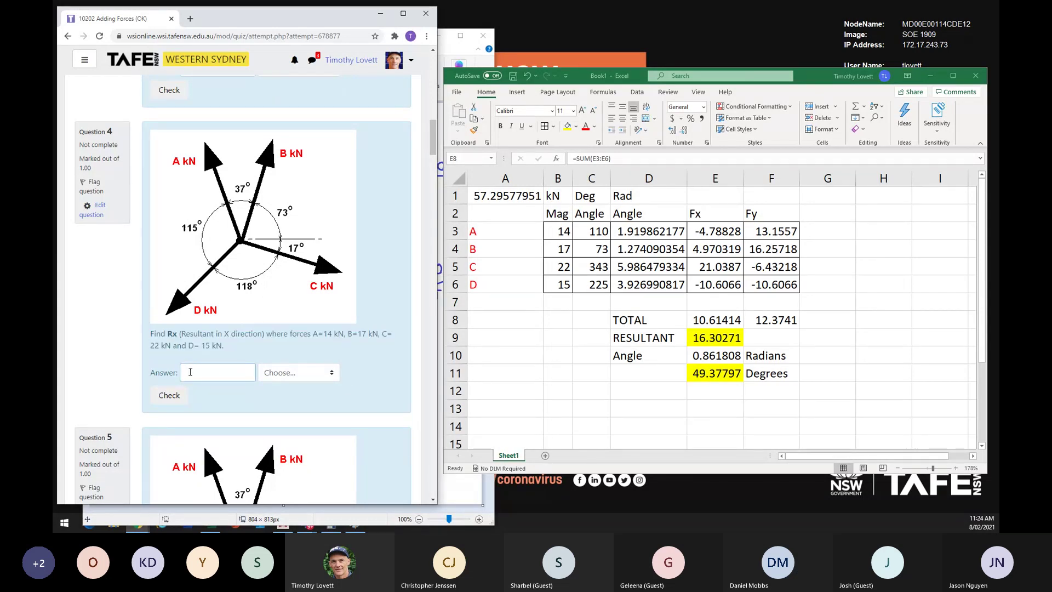
{"action": "type", "text": "10.614"}
{"action": "left_click", "coordinate": [331, 380]}
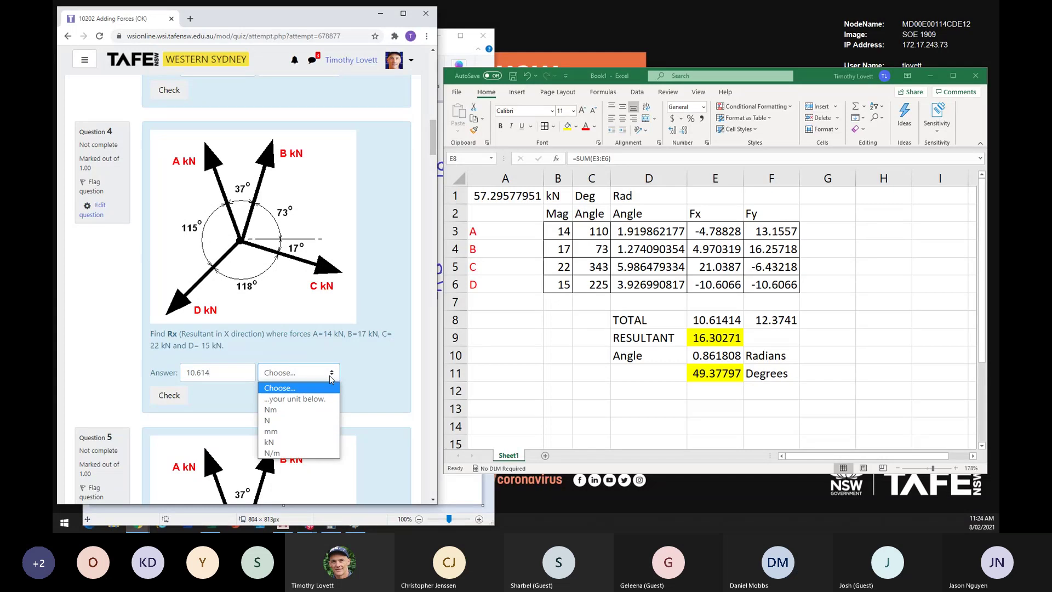
{"action": "left_click", "coordinate": [285, 447]}
{"action": "left_click", "coordinate": [168, 395]}
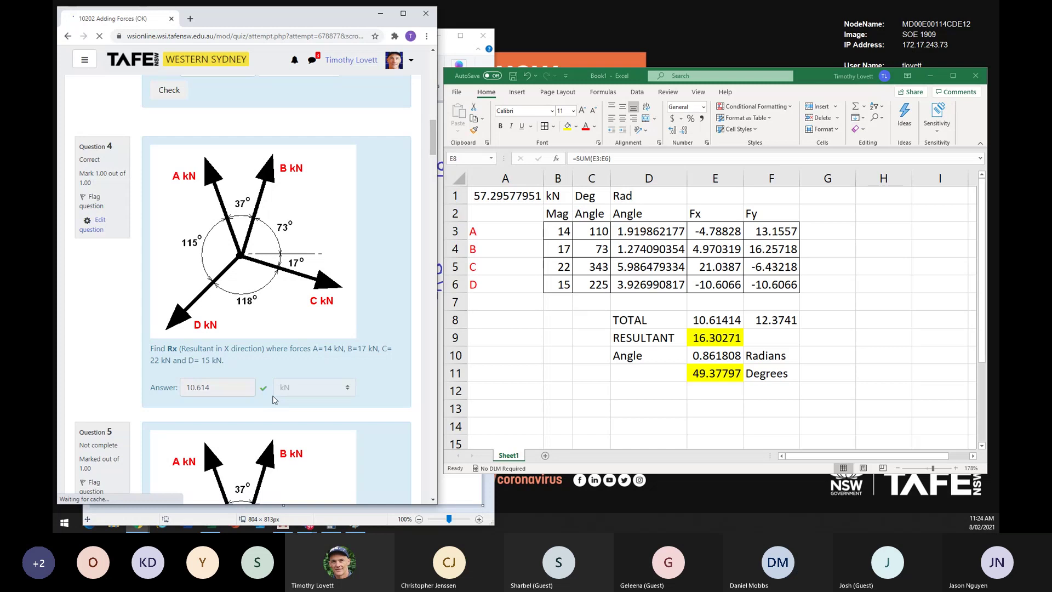
Step: Answer Question 5 with 12.374 kN and check it
{"action": "scroll", "coordinate": [275, 400], "scroll_direction": "down", "scroll_amount": 2}
{"action": "scroll", "coordinate": [268, 356], "scroll_direction": "down", "scroll_amount": 2}
{"action": "scroll", "coordinate": [260, 307], "scroll_direction": "down", "scroll_amount": 2}
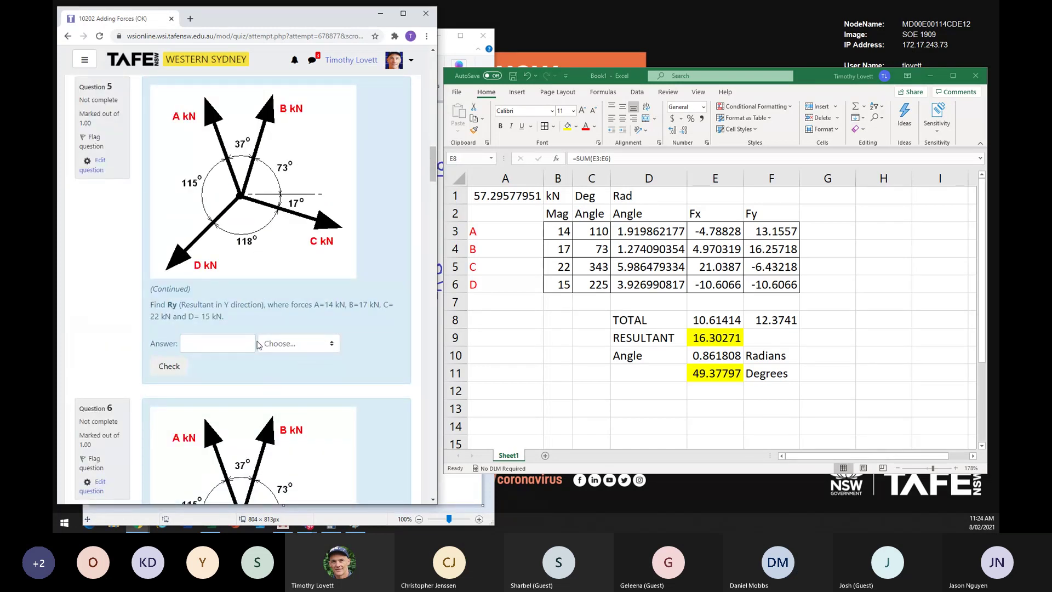
{"action": "left_click", "coordinate": [194, 346]}
{"action": "type", "text": "12.374"}
{"action": "left_click", "coordinate": [331, 350]}
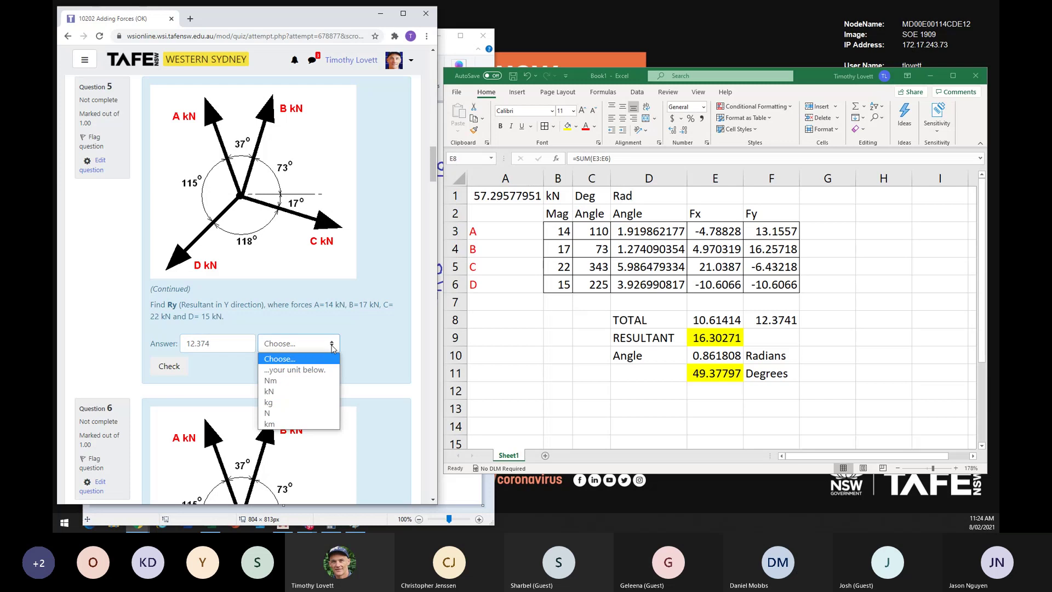
{"action": "left_click", "coordinate": [290, 391]}
{"action": "left_click", "coordinate": [169, 372]}
{"action": "scroll", "coordinate": [353, 344], "scroll_direction": "down", "scroll_amount": 1}
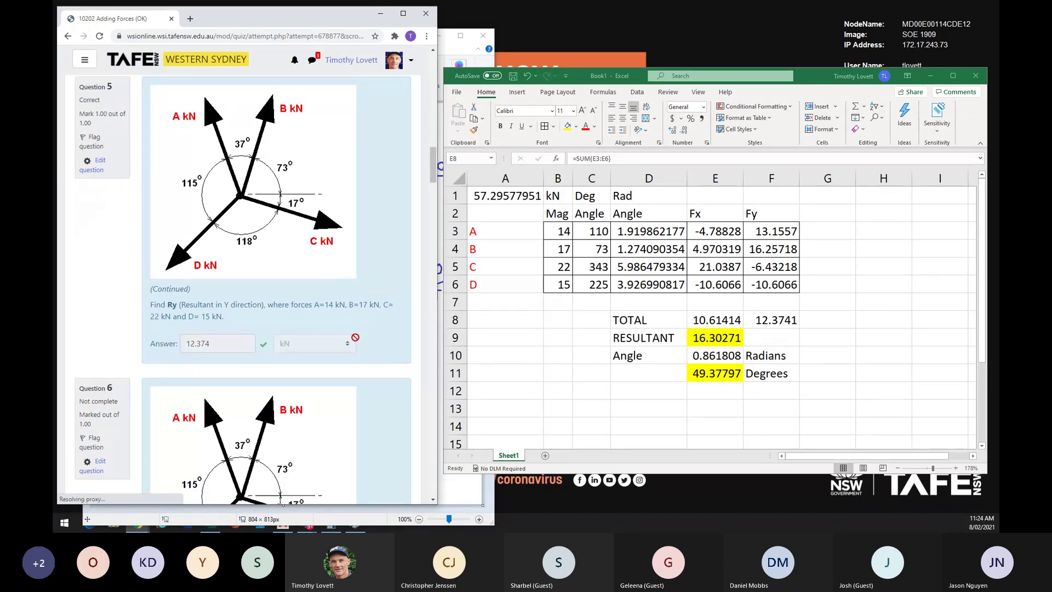
{"action": "scroll", "coordinate": [353, 344], "scroll_direction": "down", "scroll_amount": 1}
{"action": "scroll", "coordinate": [355, 342], "scroll_direction": "down", "scroll_amount": 2}
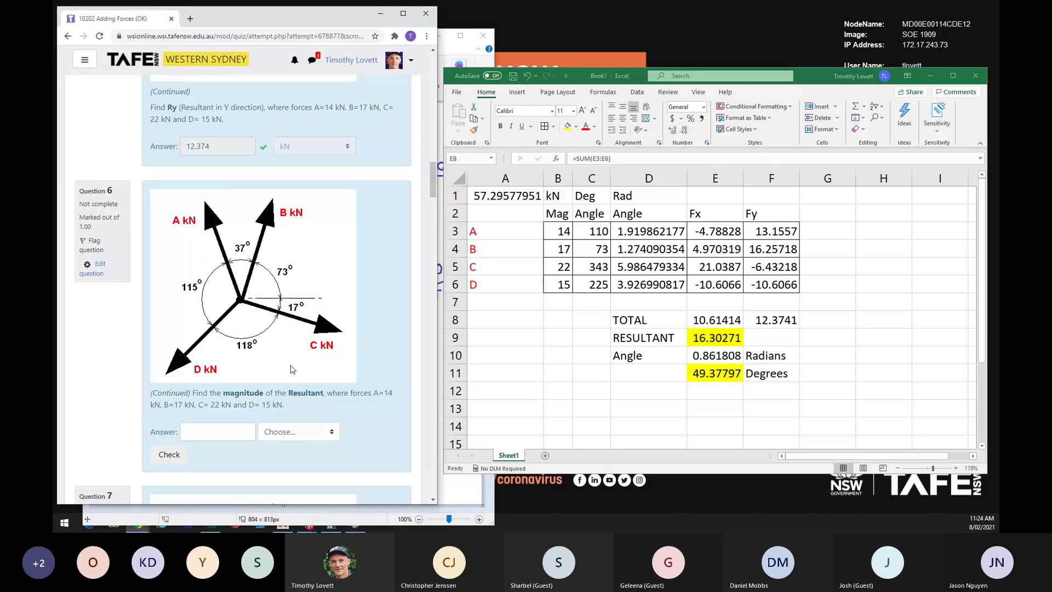
Step: Answer Question 6, the resultant magnitude, with 16.3027 kN and check it
{"action": "left_click_drag", "start_coordinate": [197, 392], "coordinate": [379, 392]}
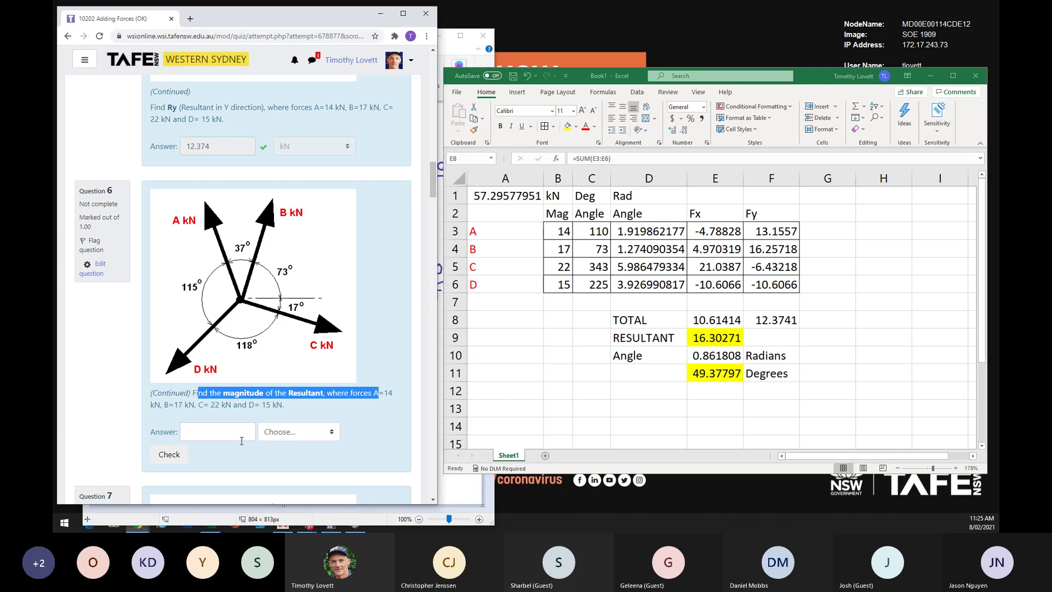
{"action": "left_click", "coordinate": [217, 432]}
{"action": "type", "text": "6."}
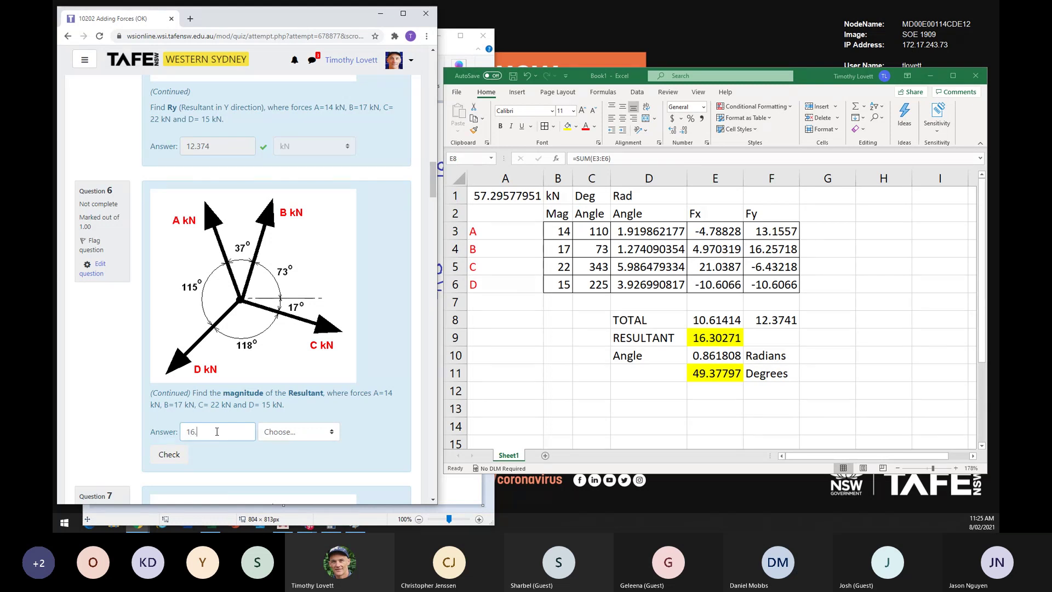
{"action": "type", "text": "302"}
{"action": "type", "text": "7"}
{"action": "left_click", "coordinate": [331, 433]}
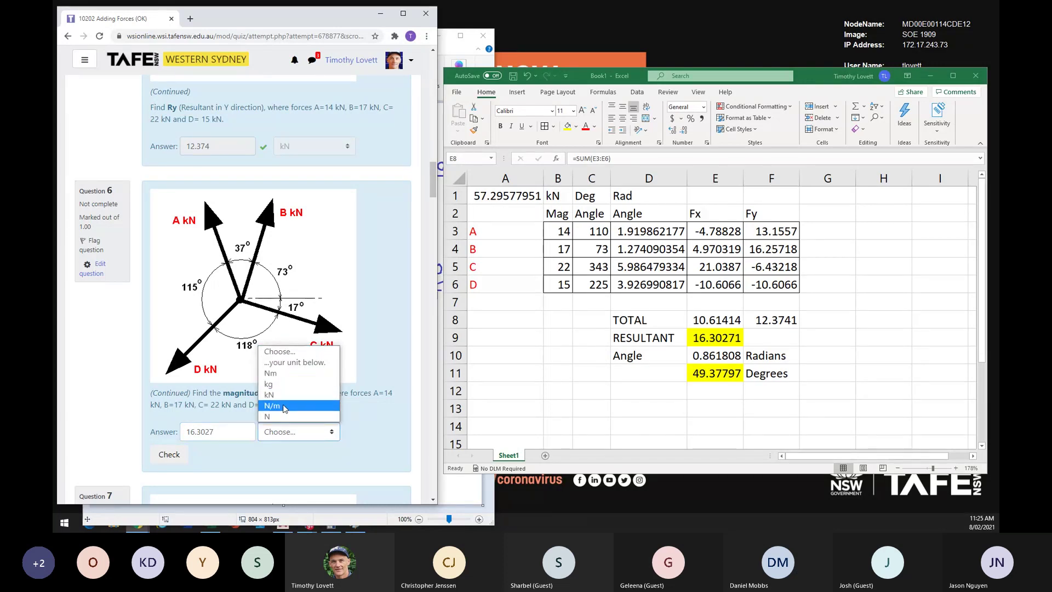
{"action": "left_click", "coordinate": [271, 395]}
{"action": "left_click", "coordinate": [170, 456]}
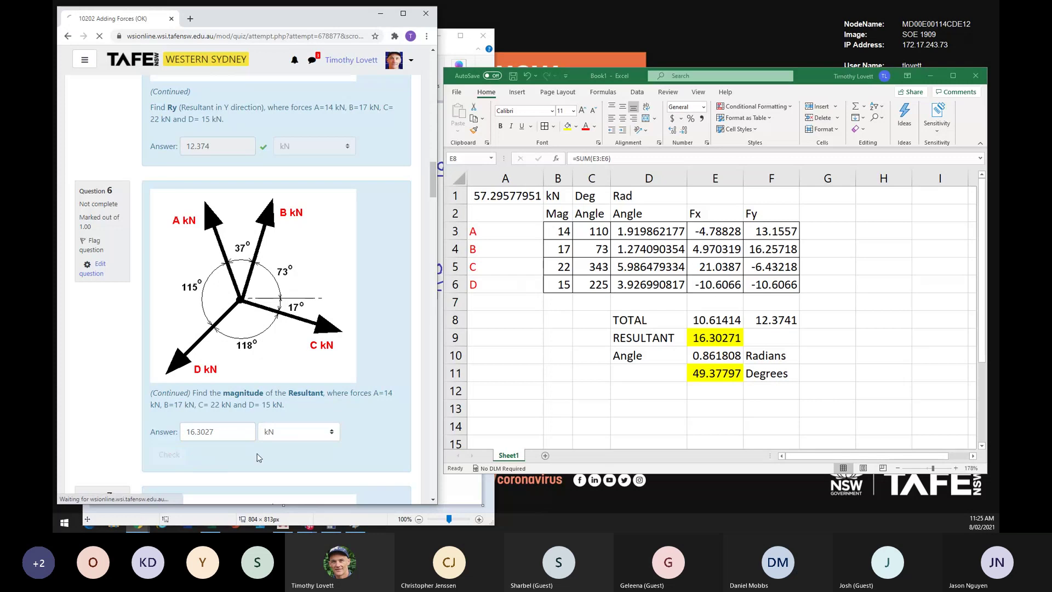
Step: Answer Question 7, the resultant angle, with 49.378 deg, check it, and bring Excel forward
{"action": "scroll", "coordinate": [330, 390], "scroll_direction": "down", "scroll_amount": 3}
{"action": "scroll", "coordinate": [329, 388], "scroll_direction": "down", "scroll_amount": 2}
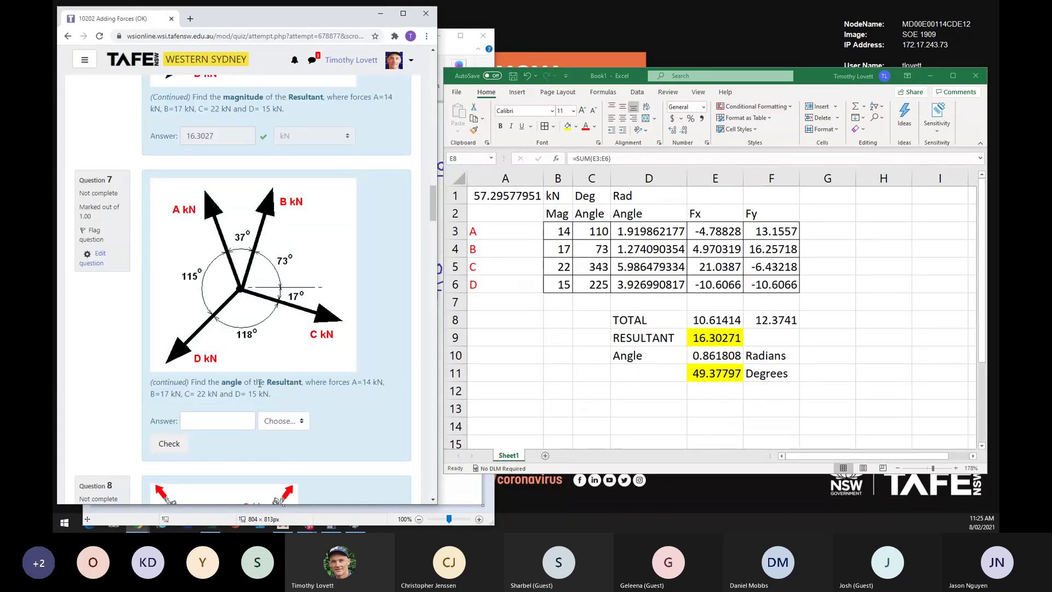
{"action": "left_click", "coordinate": [201, 419]}
{"action": "type", "text": "77"}
{"action": "left_click", "coordinate": [303, 422]}
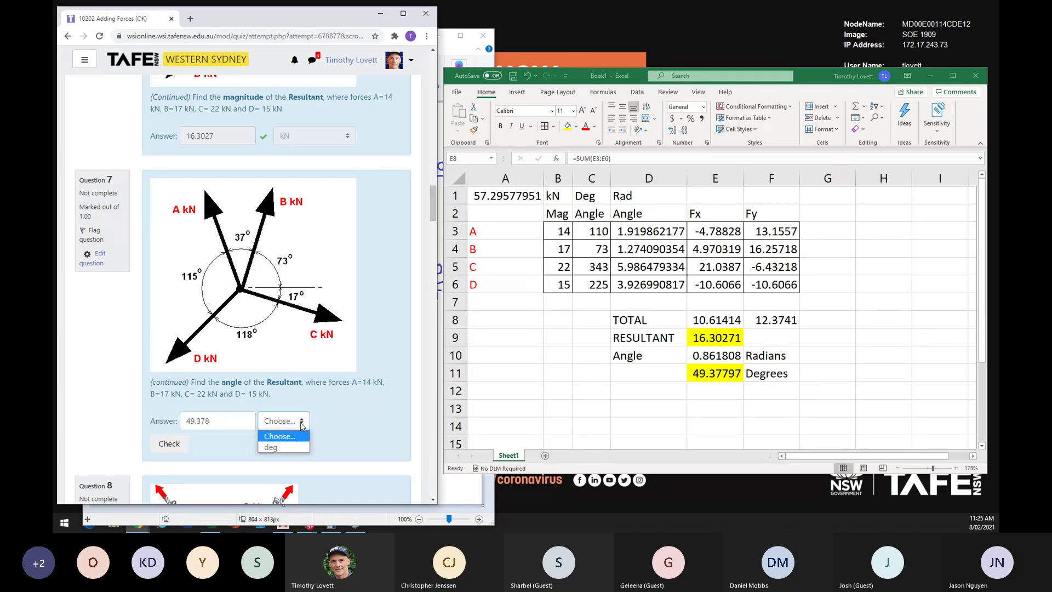
{"action": "left_click", "coordinate": [284, 448]}
{"action": "left_click", "coordinate": [169, 444]}
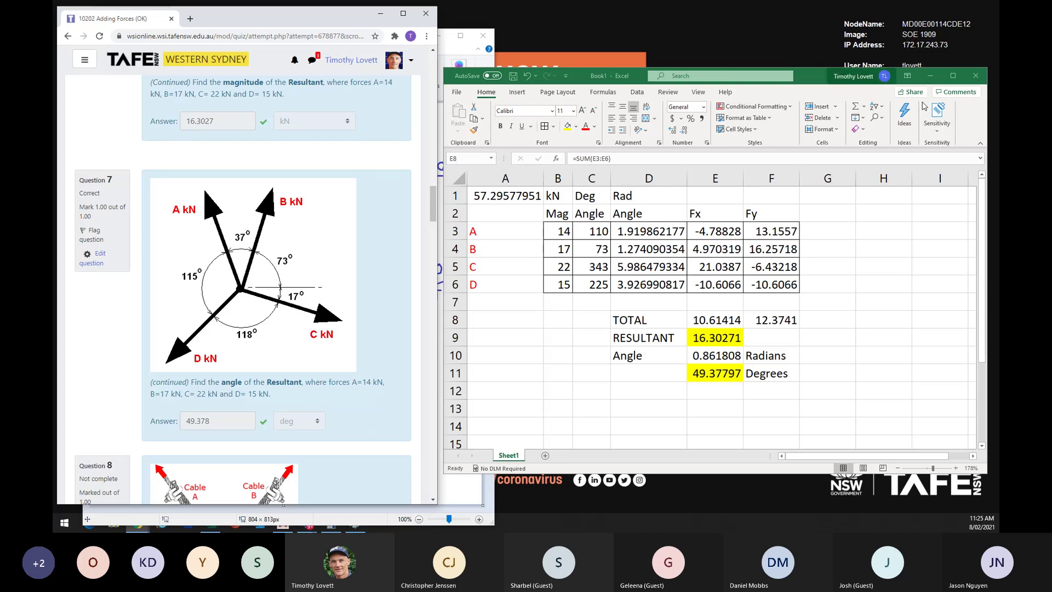
{"action": "left_click_drag", "start_coordinate": [806, 79], "coordinate": [529, 75]}
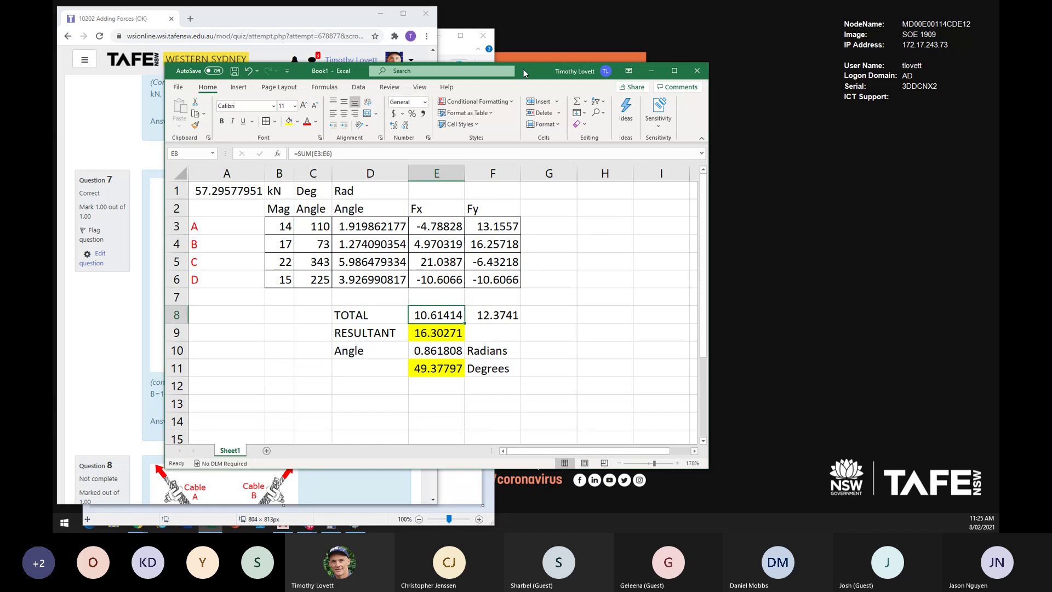
Step: Put COS above the Fx column and SIN above the Fy column, then bring Paint forward
{"action": "left_click_drag", "start_coordinate": [524, 69], "coordinate": [753, 54]}
{"action": "left_click", "coordinate": [669, 176]}
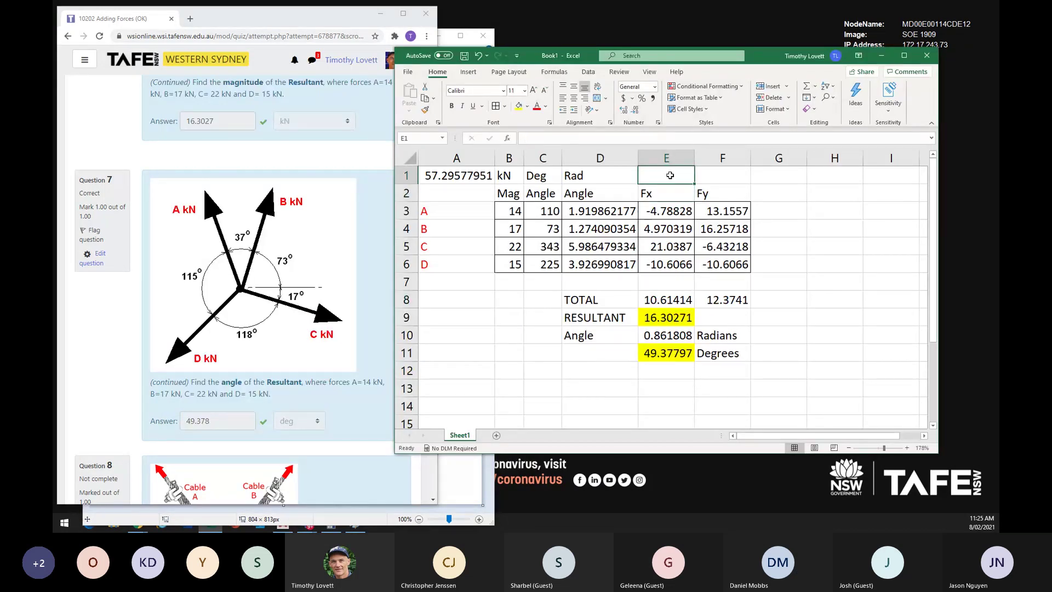
{"action": "type", "text": "COS"}
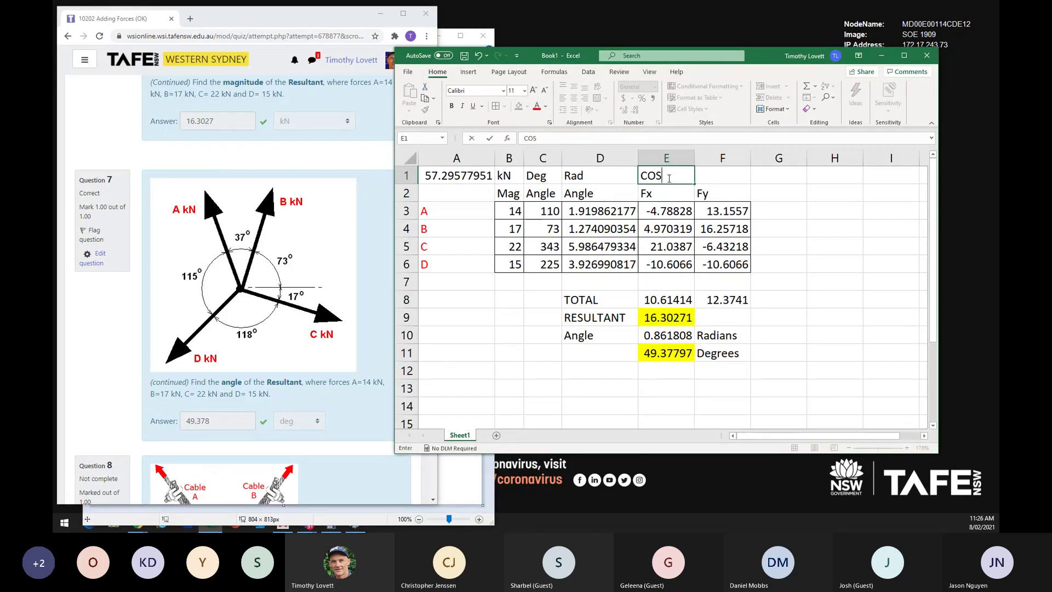
{"action": "key", "text": "Tab"}
{"action": "type", "text": "S"}
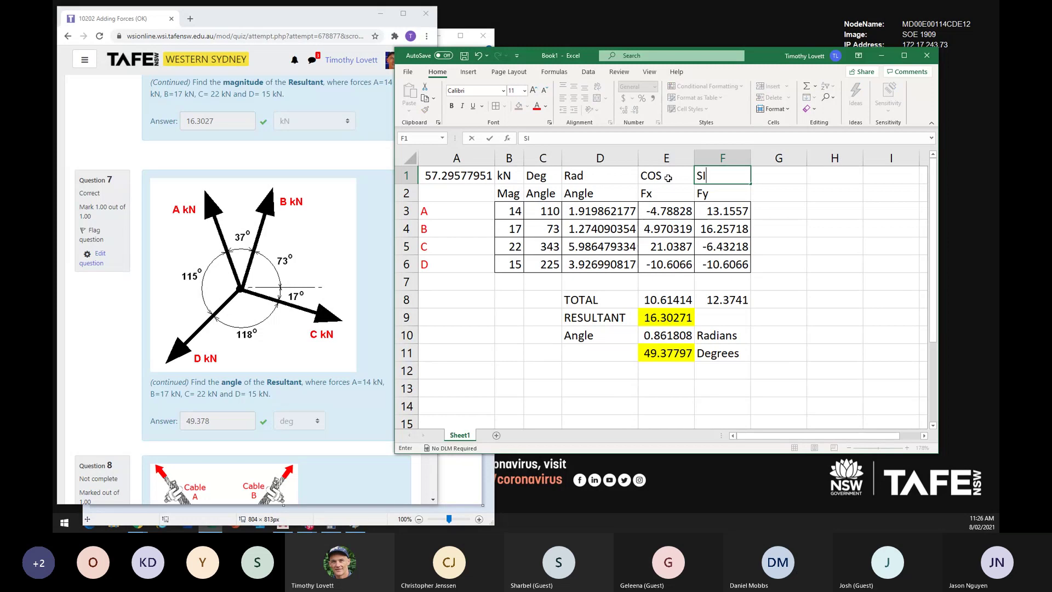
{"action": "type", "text": "IN"}
{"action": "key", "text": "Return"}
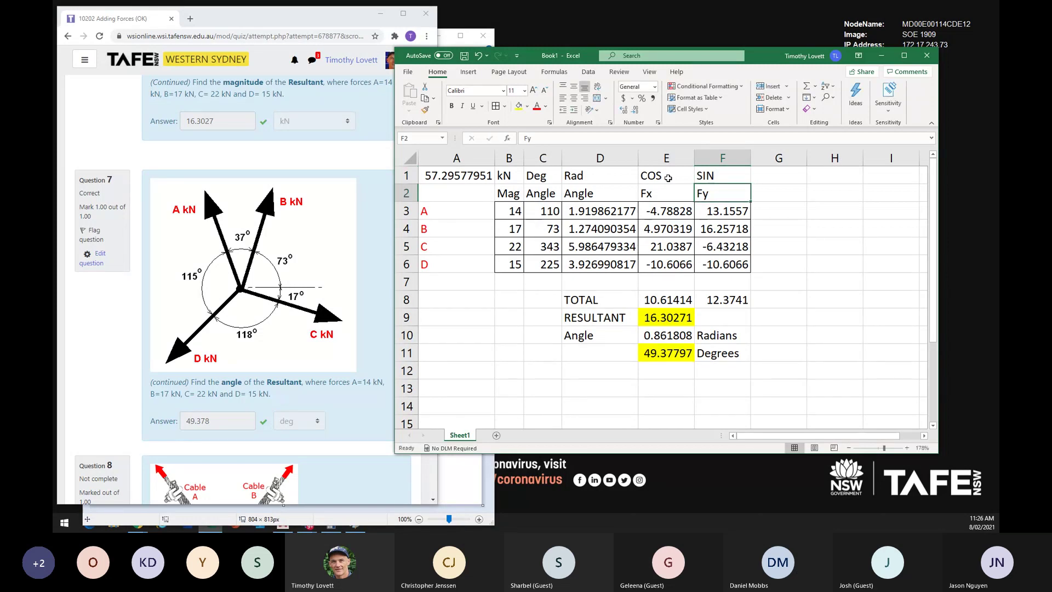
{"action": "left_click", "coordinate": [850, 258]}
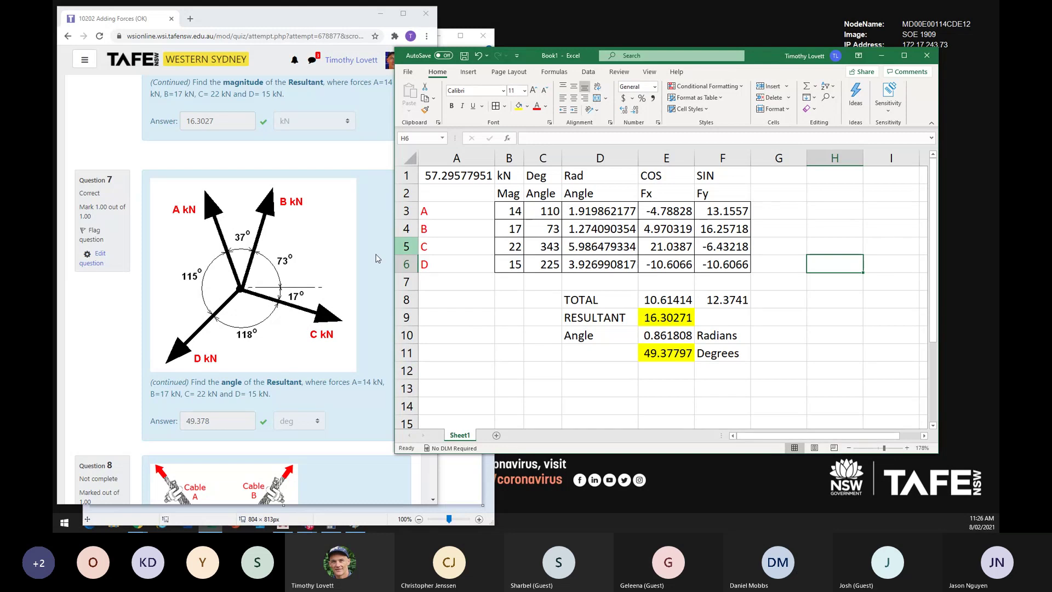
{"action": "left_click", "coordinate": [335, 520]}
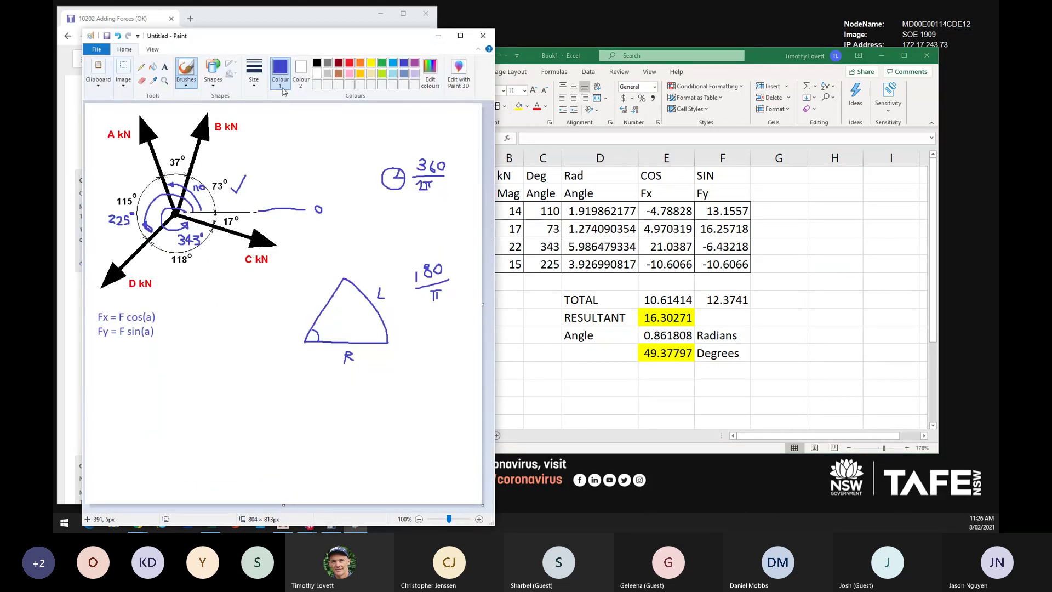
Step: Place Excel beside the Paint diagram and review the Fx/Fy formulas in E3, E6 and F6
{"action": "left_click", "coordinate": [680, 214]}
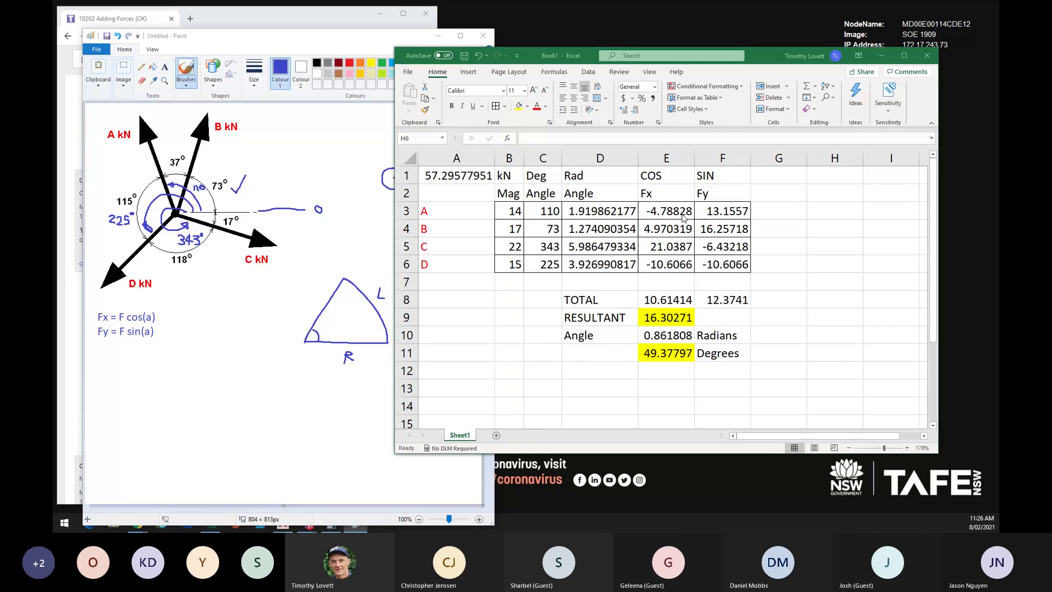
{"action": "left_click_drag", "start_coordinate": [738, 62], "coordinate": [525, 62]}
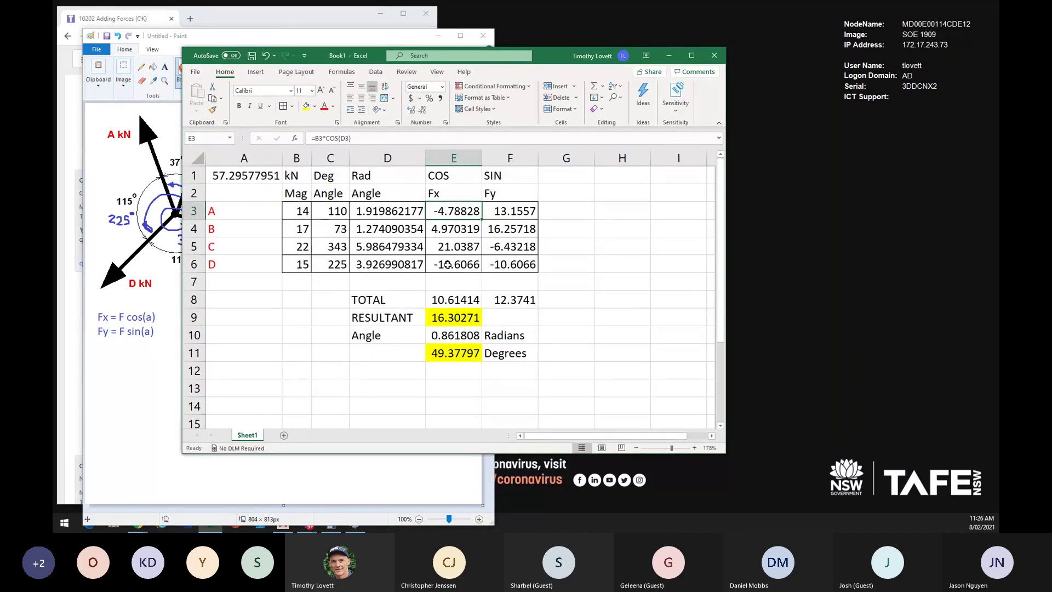
{"action": "left_click", "coordinate": [448, 264]}
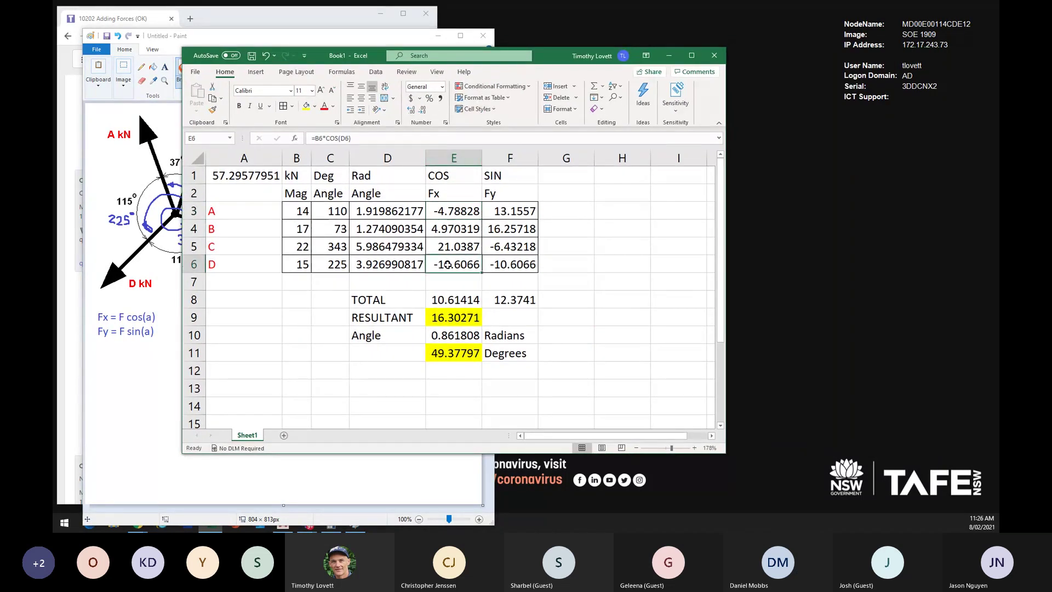
{"action": "left_click", "coordinate": [513, 262]}
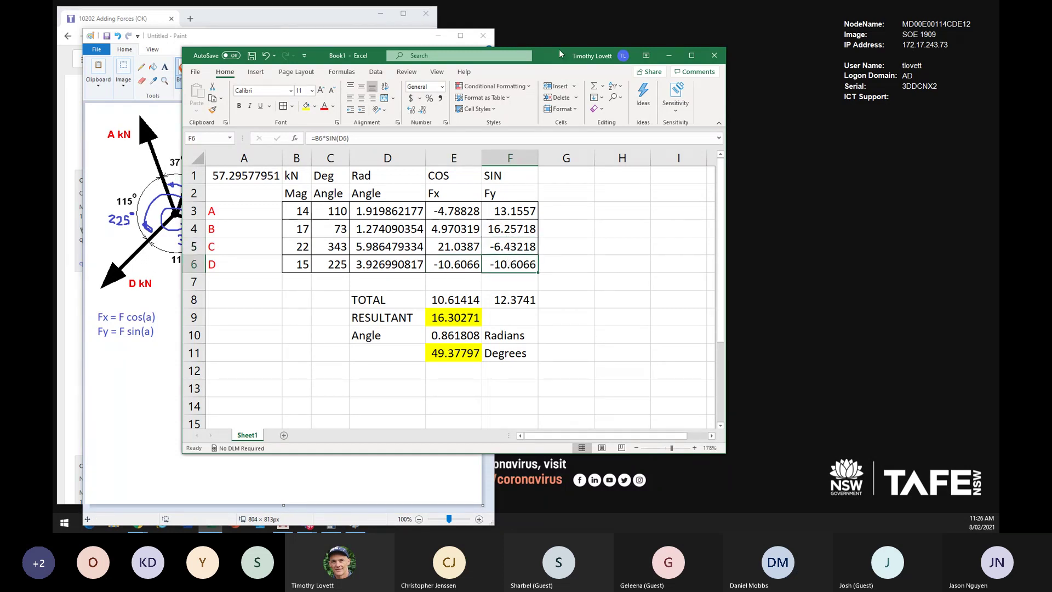
{"action": "mouse_move", "coordinate": [549, 60]}
{"action": "left_mouse_down"}
{"action": "mouse_move", "coordinate": [652, 41]}
{"action": "mouse_move", "coordinate": [790, 47]}
{"action": "left_mouse_up"}
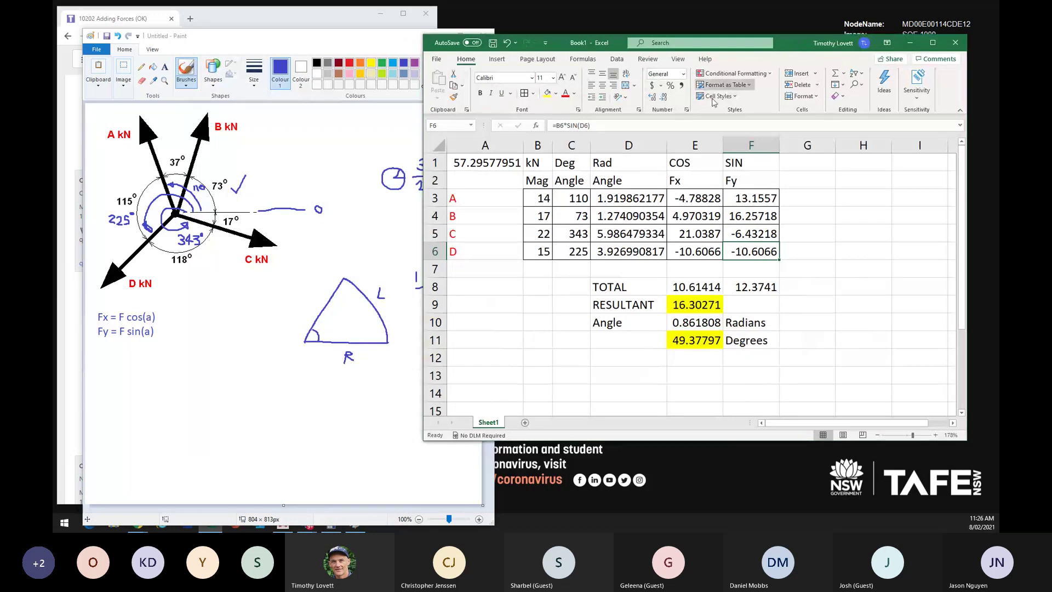